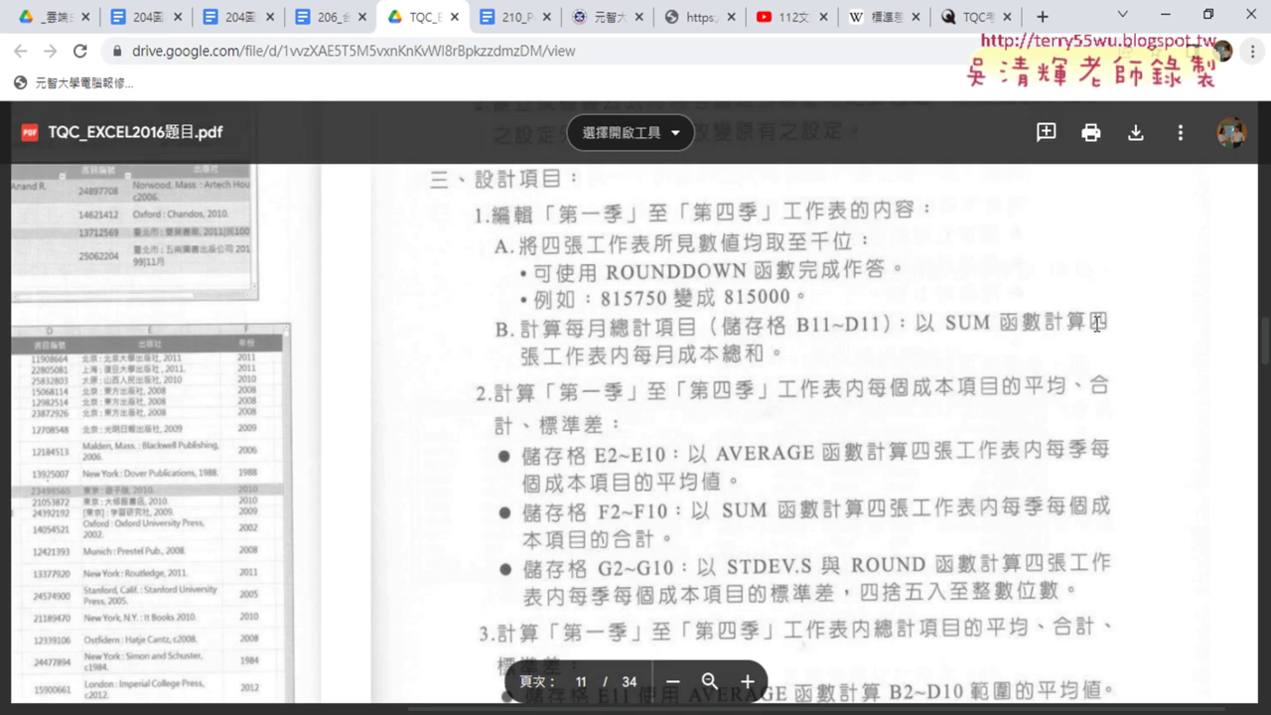
# Minimize the TQC_EXCEL2016題目.pdf viewer to return to the EXD02 workbook
pyautogui.click(1167, 15)
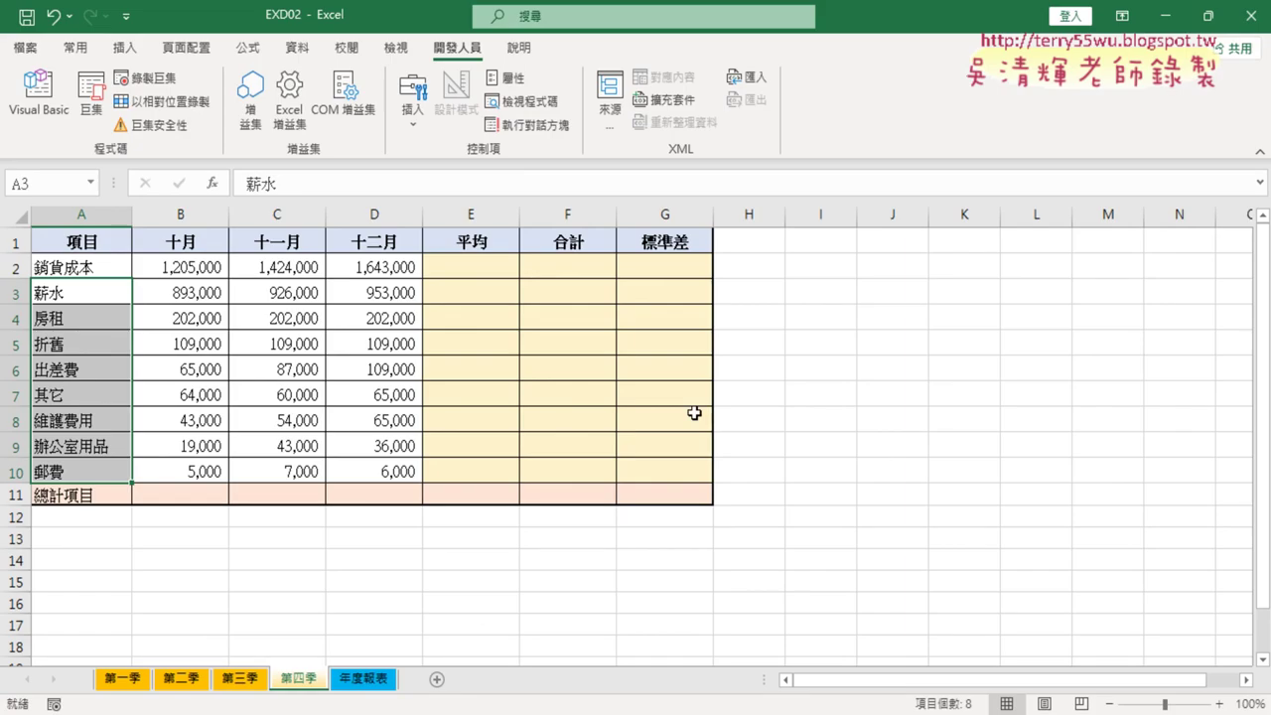
# Group sheets 第一季 through 第四季 and AutoSum B11, filling the totals across to D11
pyautogui.click(186, 495)
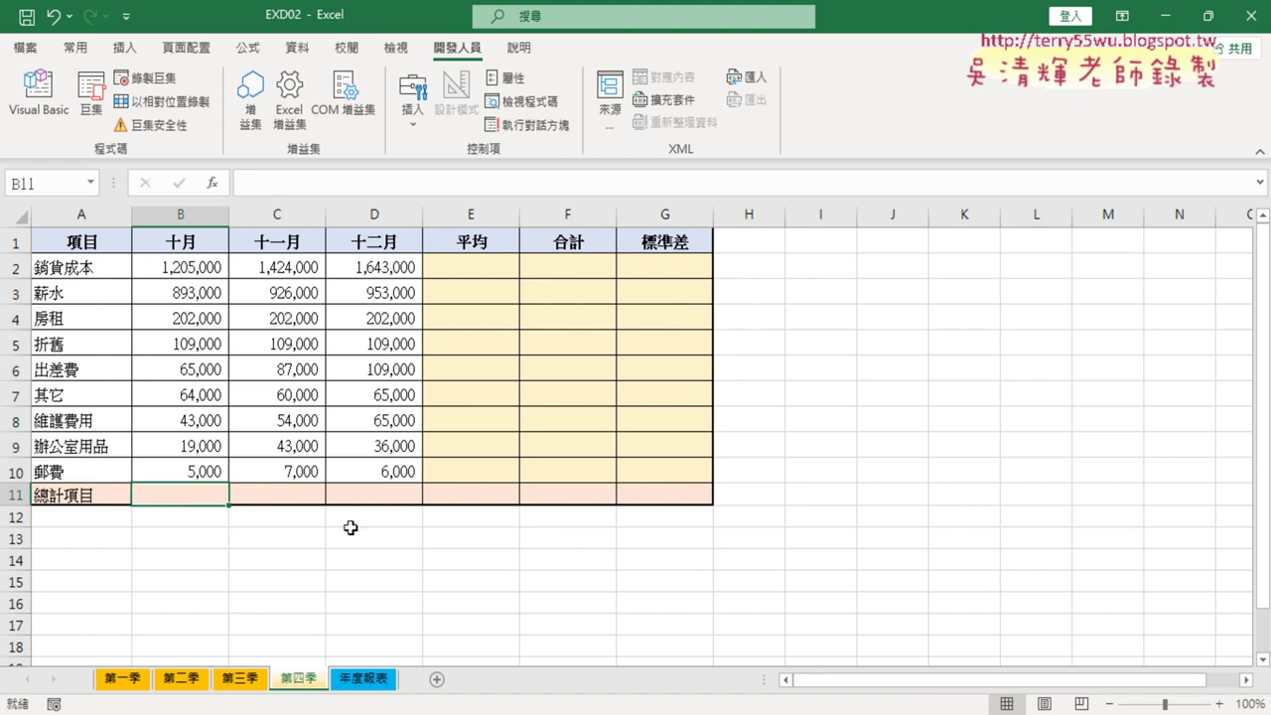
pyautogui.click(124, 681)
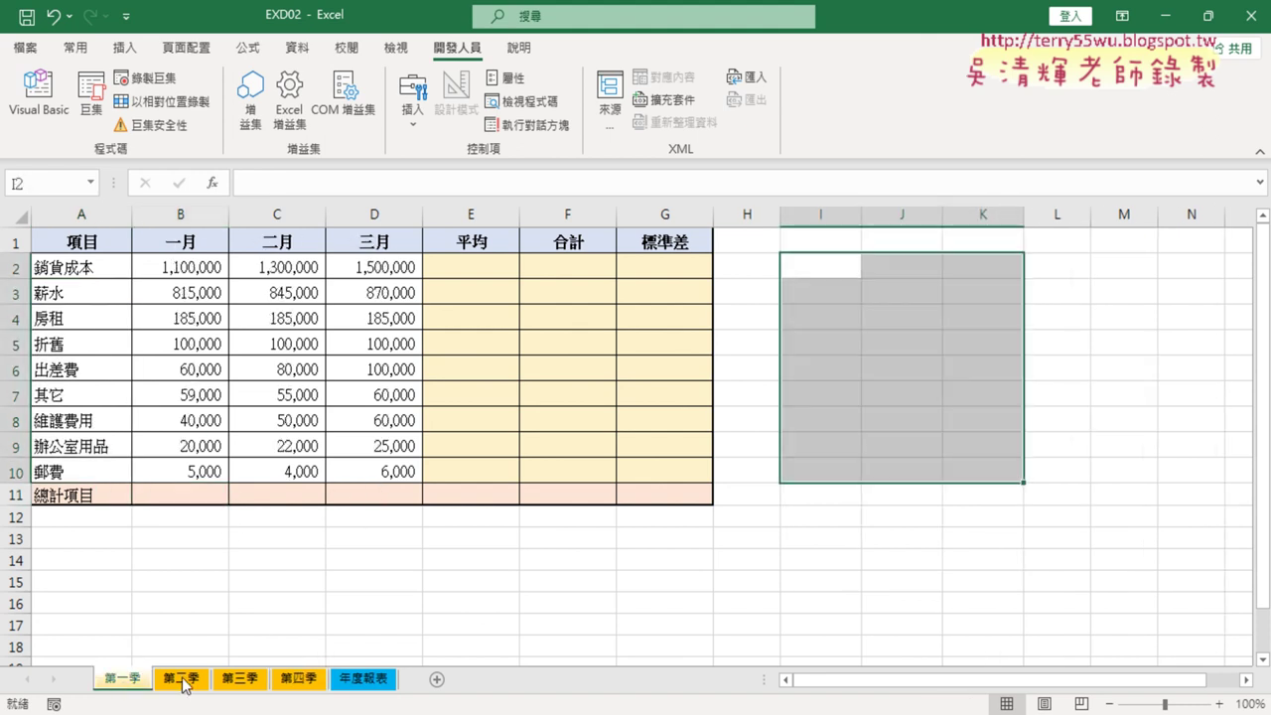
pyautogui.keyDown('shift'); pyautogui.click(316, 687); pyautogui.keyUp('shift')
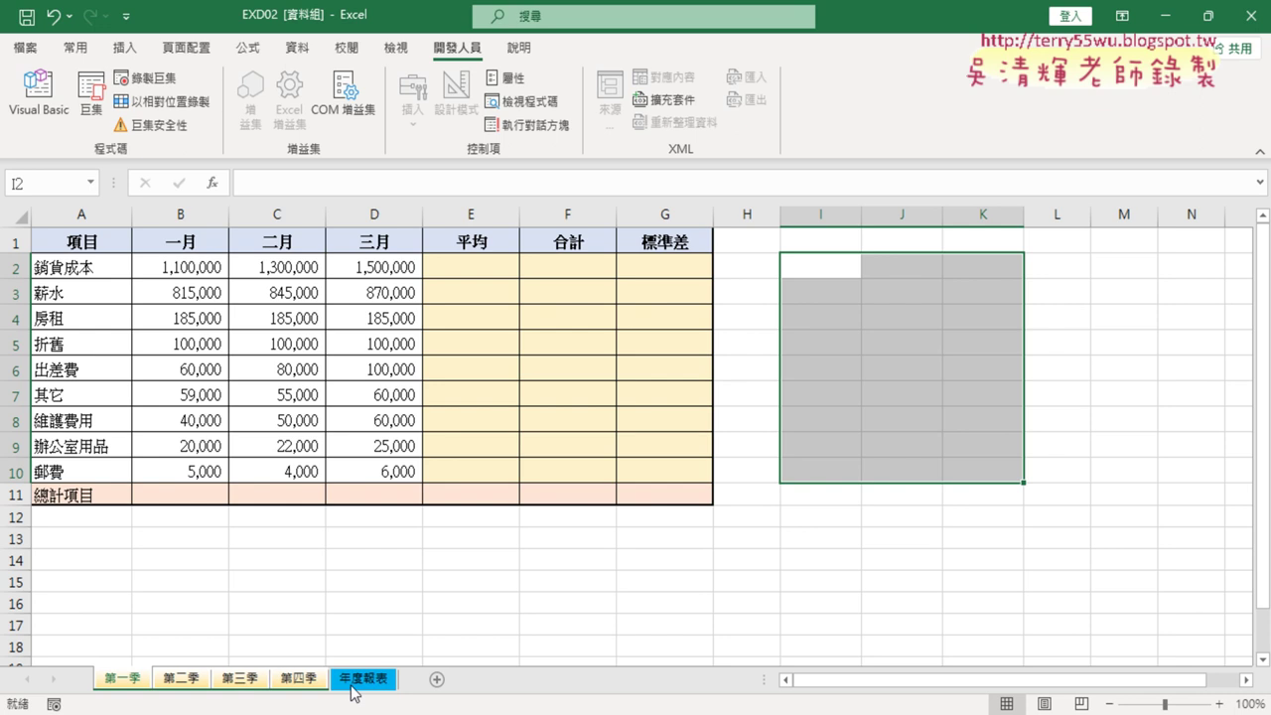
pyautogui.click(188, 497)
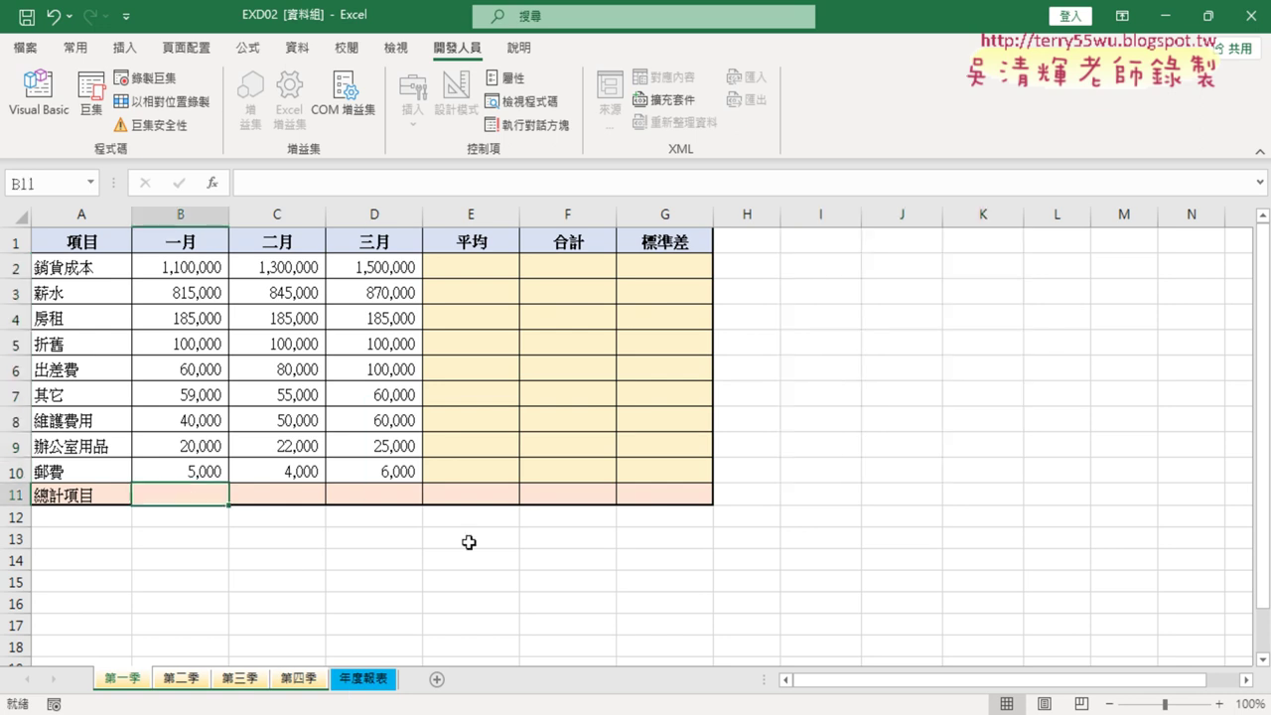
pyautogui.click(77, 55)
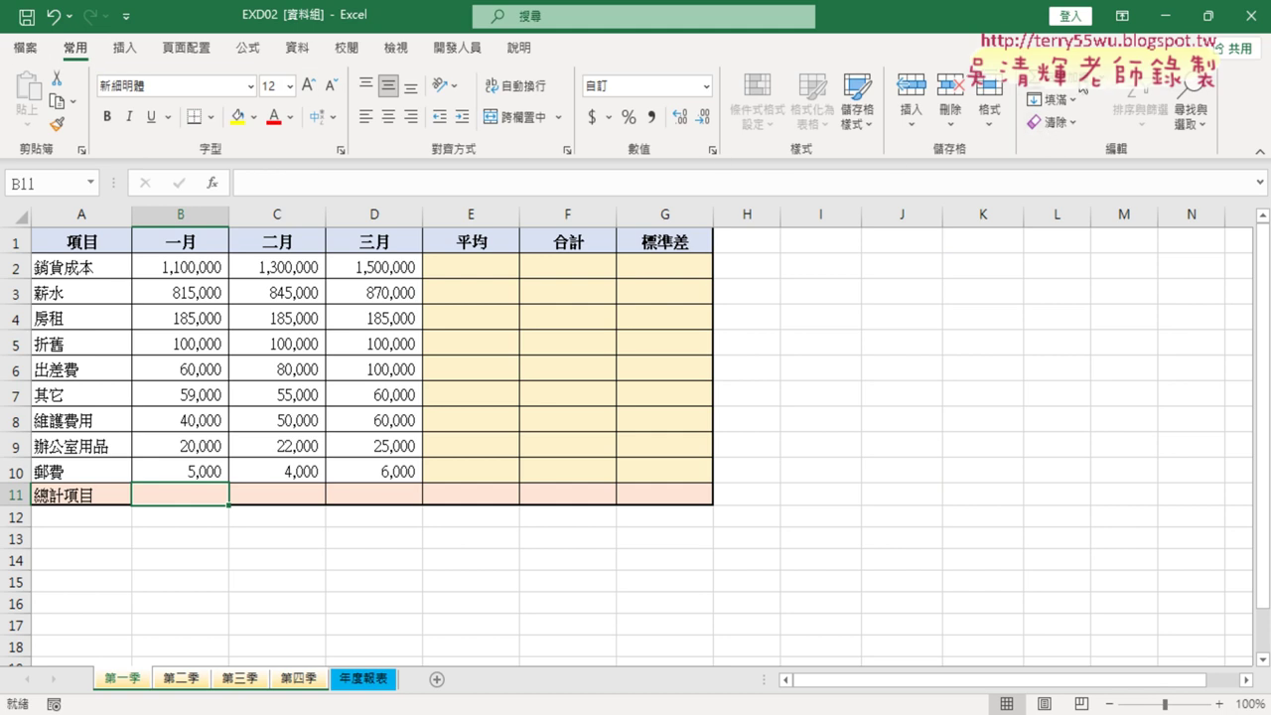
pyautogui.click(1043, 78)
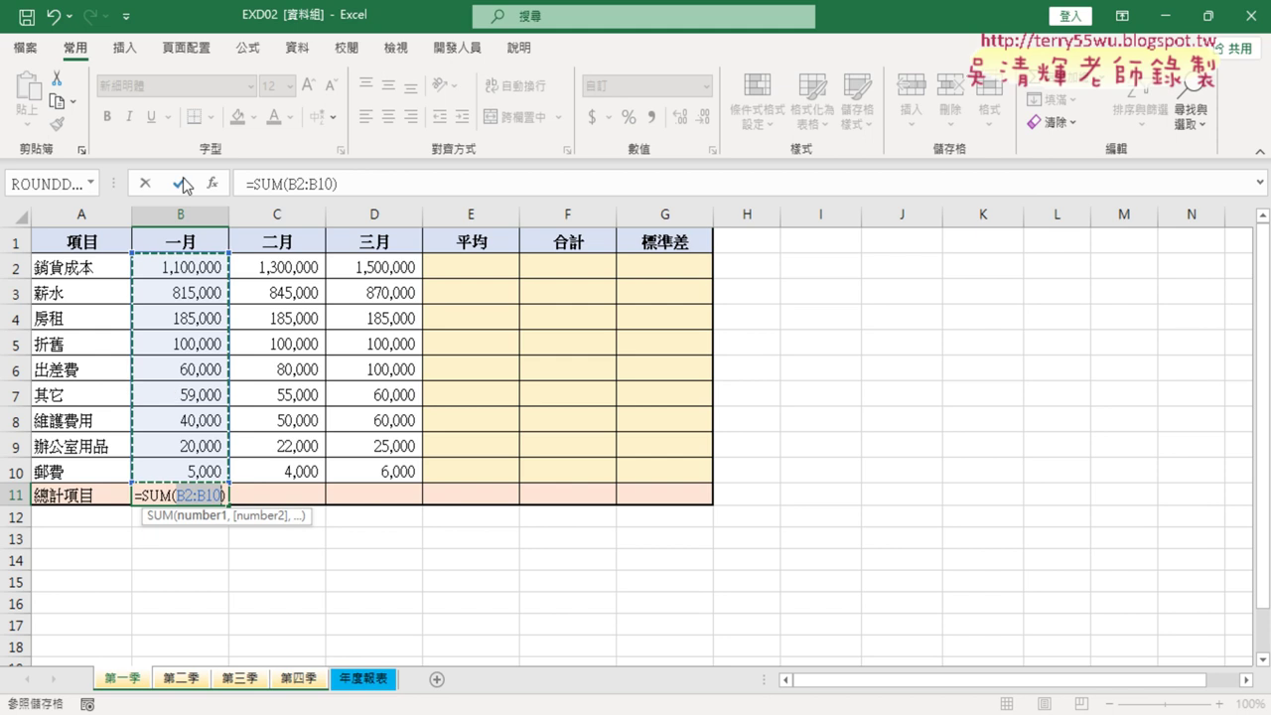
pyautogui.click(181, 183)
pyautogui.moveTo(231, 507); pyautogui.dragTo(412, 506)
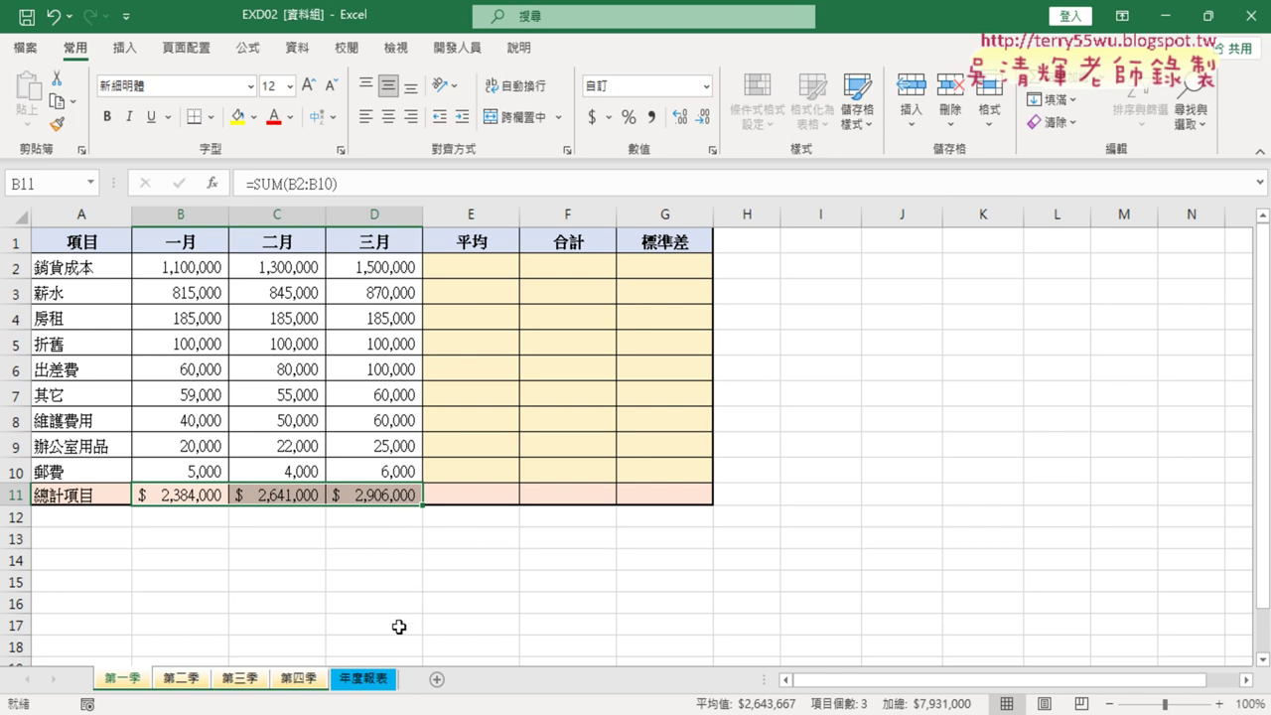
# Check the row-11 totals on each quarter sheet, then regroup 第一季 through 第四季
pyautogui.click(373, 683)
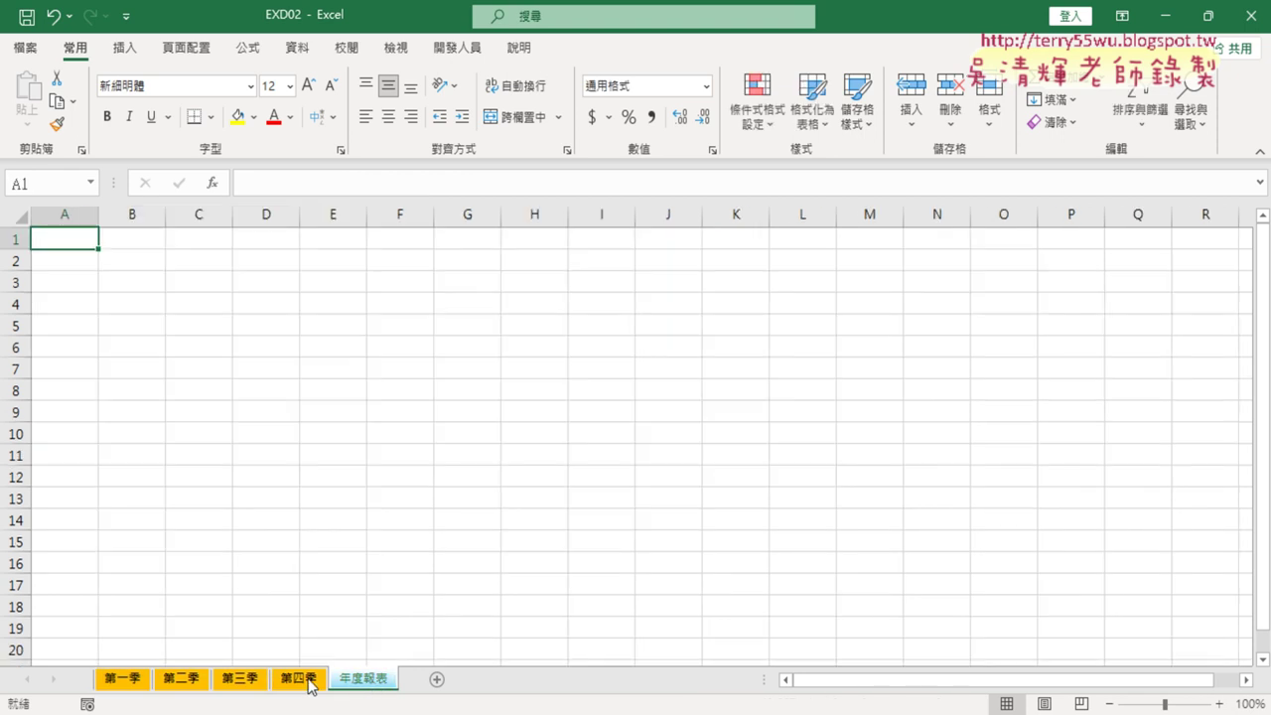
pyautogui.click(147, 681)
pyautogui.click(182, 681)
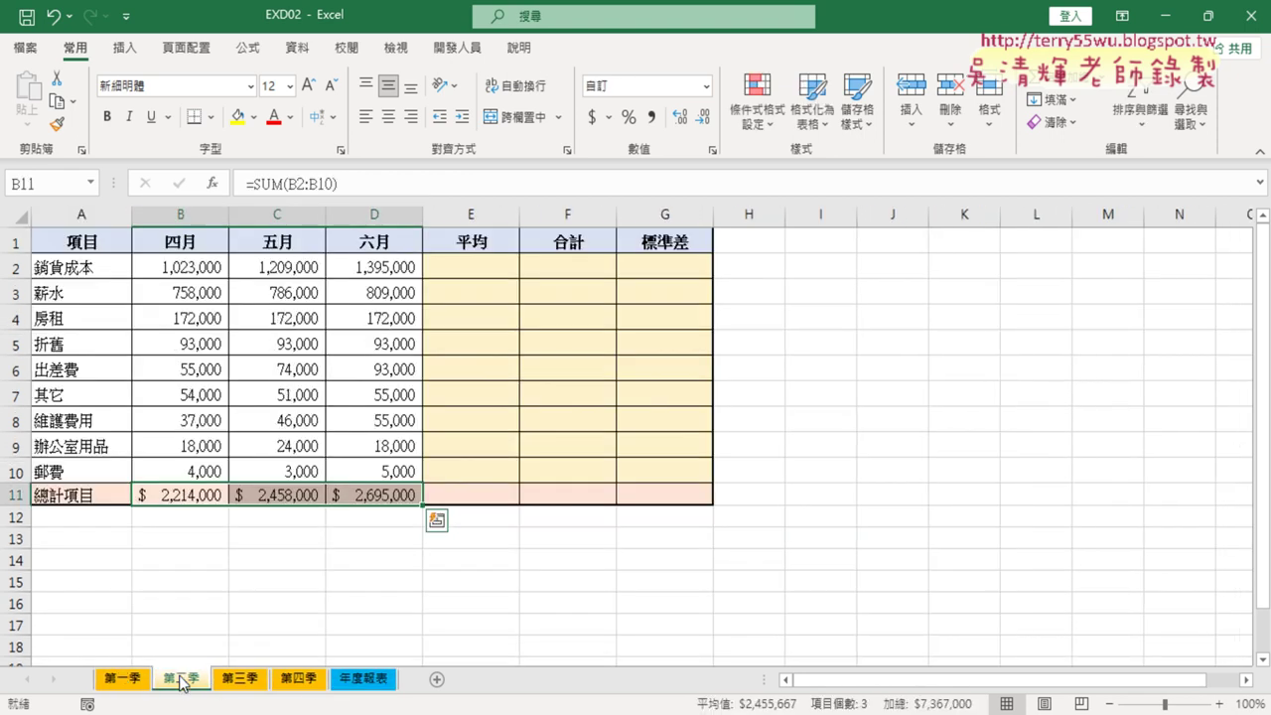
pyautogui.click(239, 681)
pyautogui.click(297, 681)
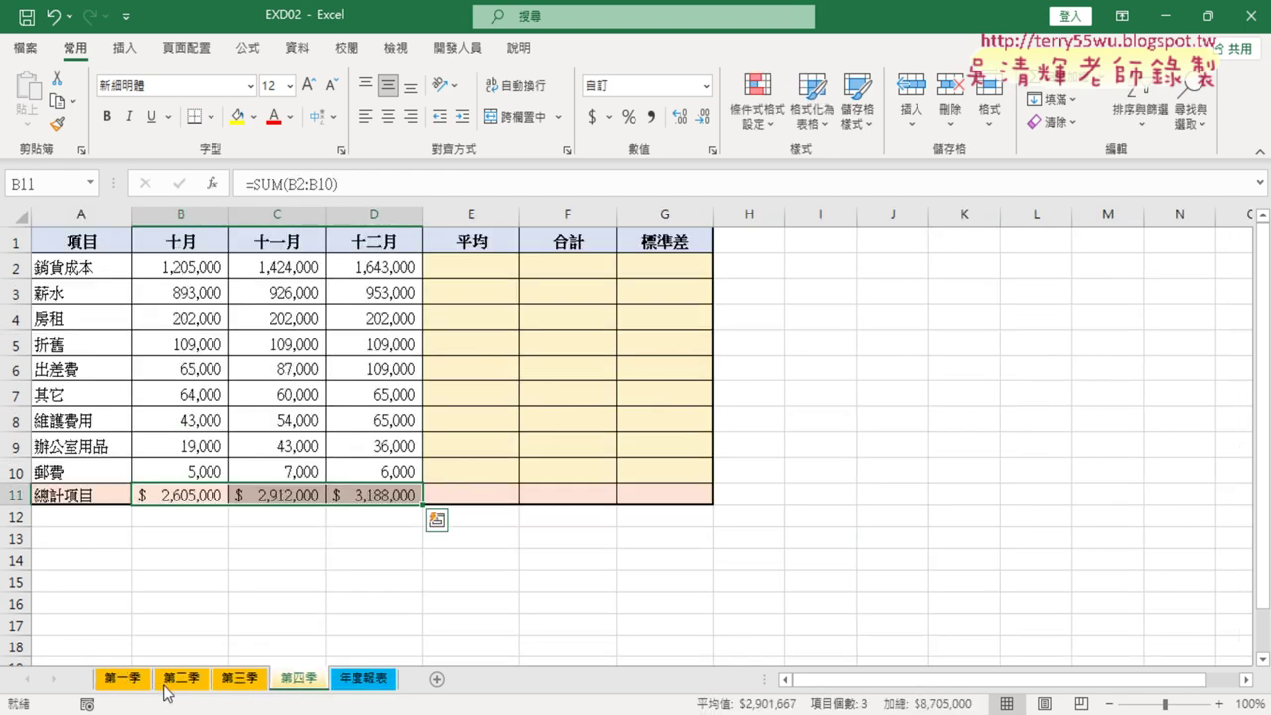
pyautogui.click(144, 692)
pyautogui.click(181, 693)
pyautogui.click(226, 692)
pyautogui.click(286, 689)
pyautogui.click(139, 692)
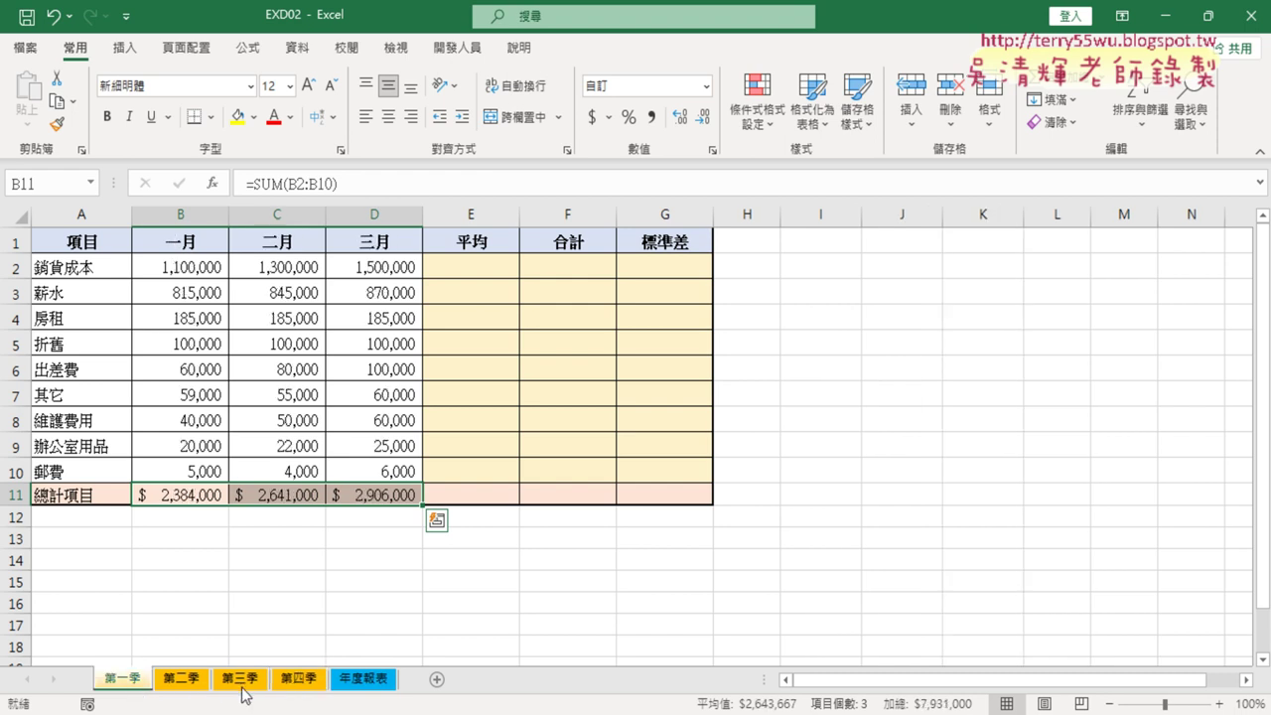
pyautogui.keyDown('shift'); pyautogui.click(308, 685); pyautogui.keyUp('shift')
# Put the AVERAGE of B:D in E2 and fill it down to E10
pyautogui.click(492, 273)
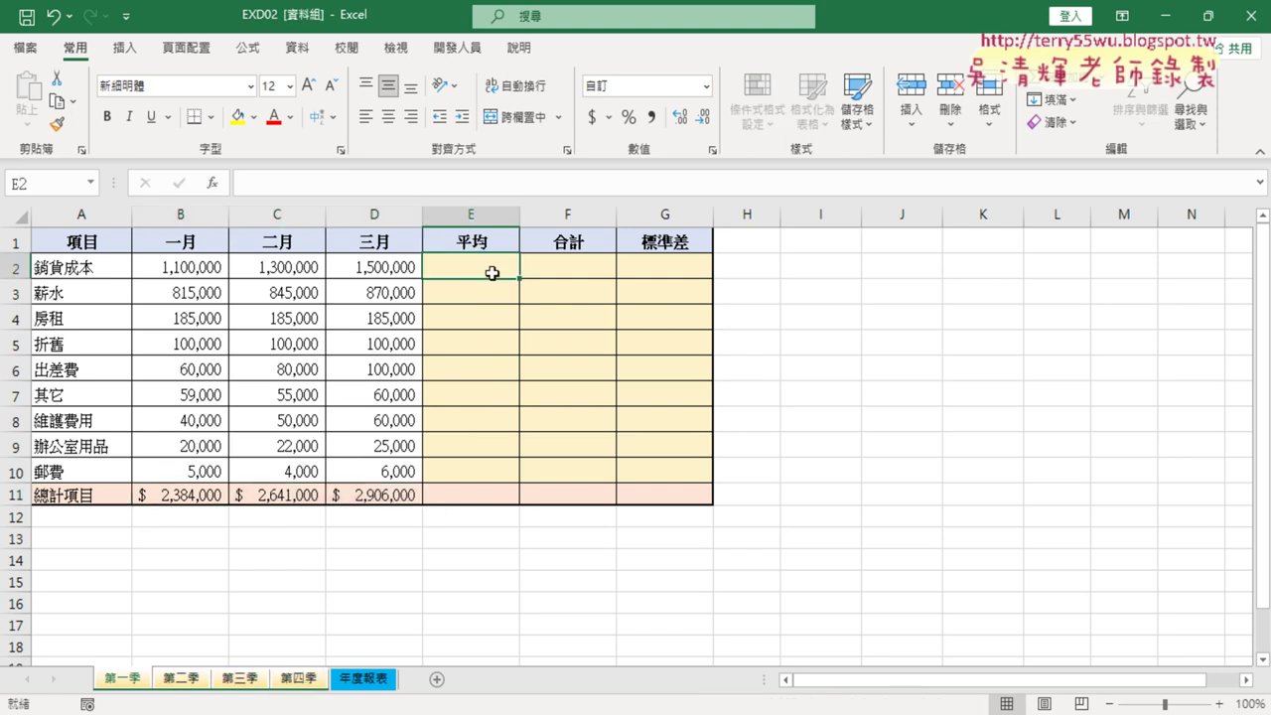
pyautogui.click(1102, 79)
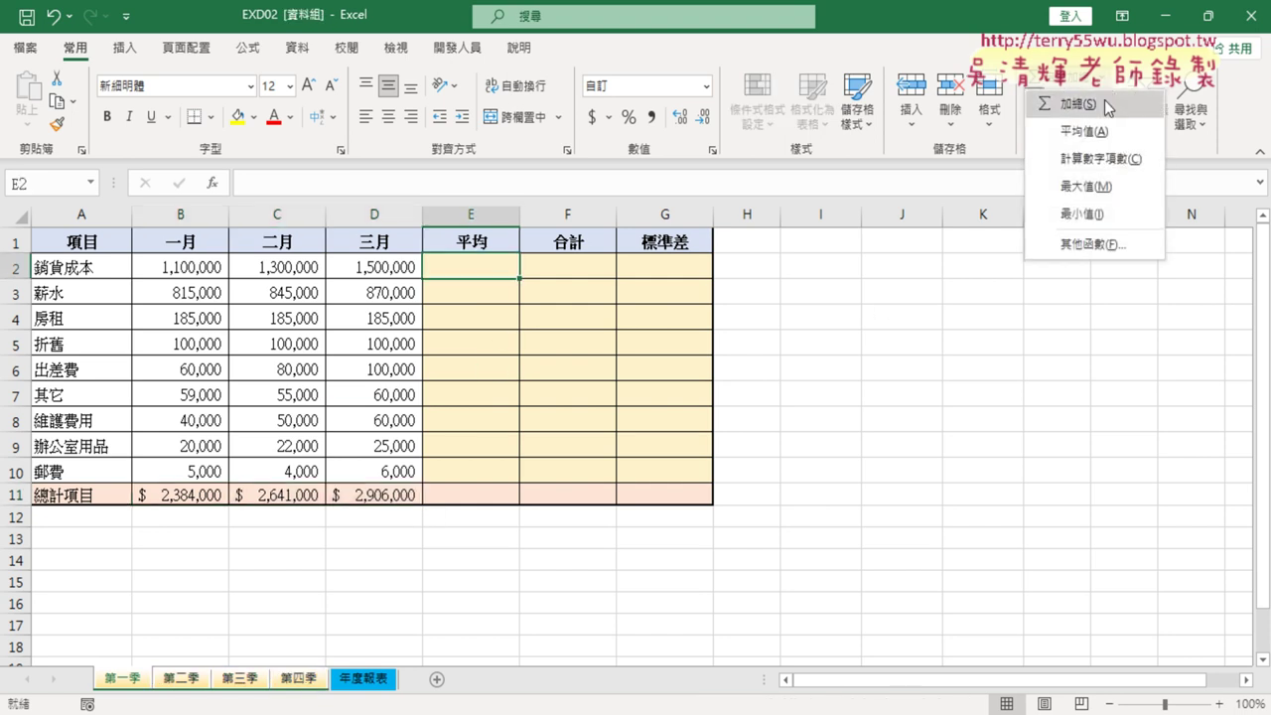
pyautogui.click(1103, 132)
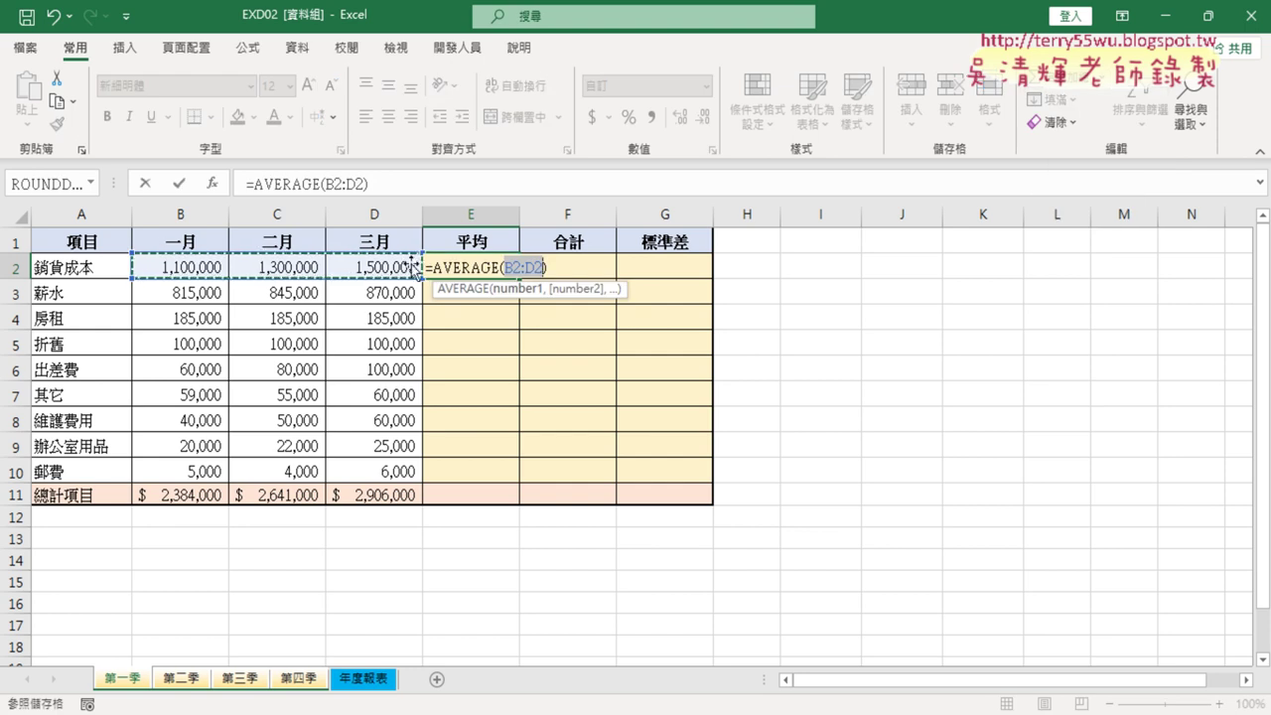
pyautogui.click(179, 183)
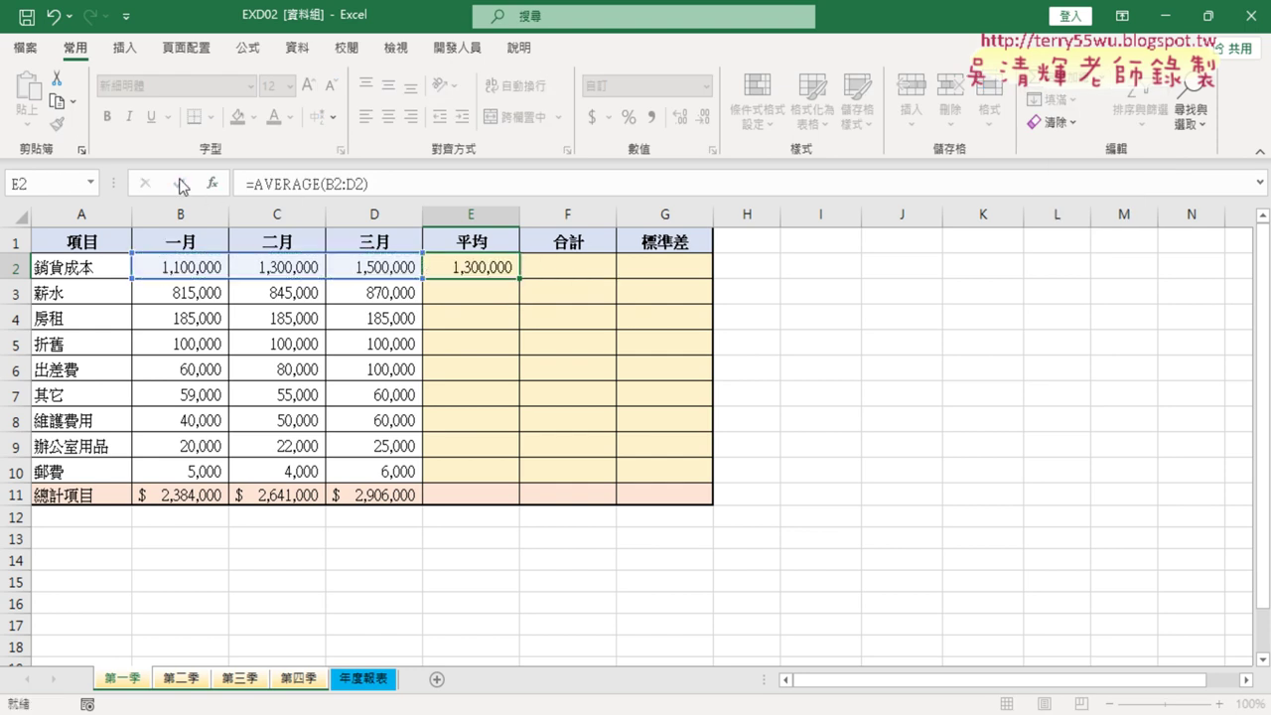
pyautogui.moveTo(518, 278); pyautogui.dragTo(514, 483)
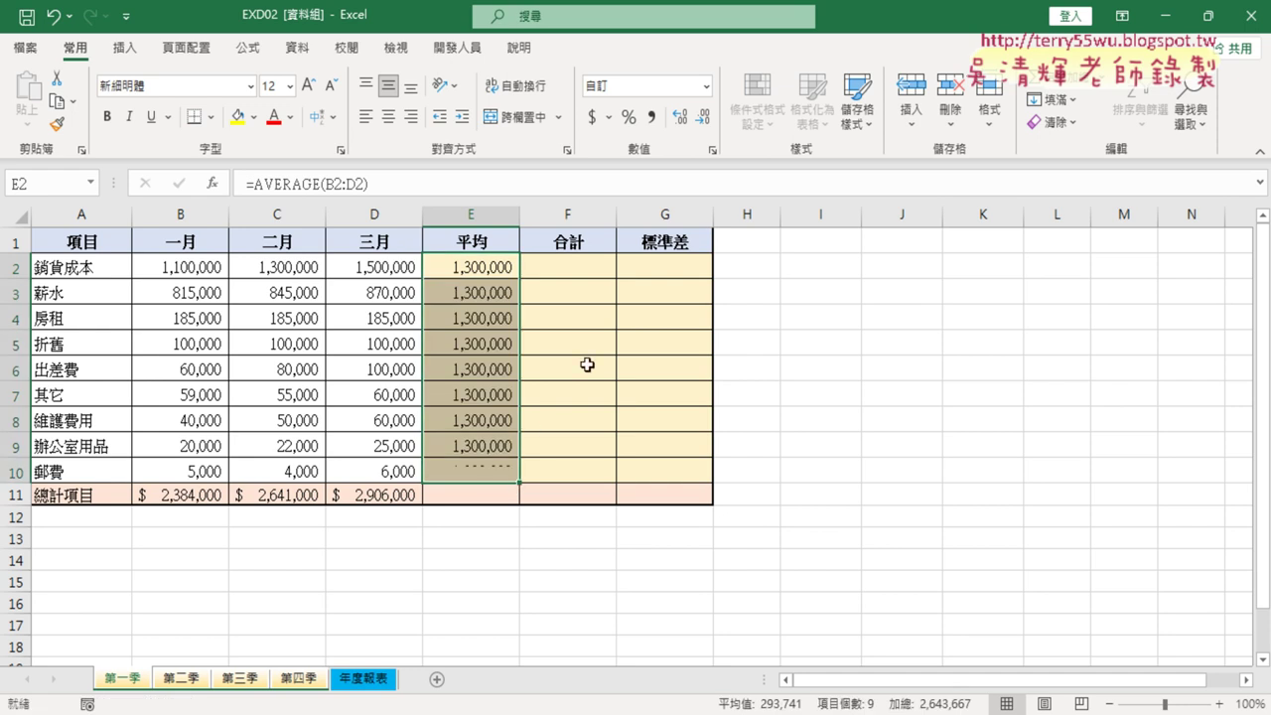
# Put =SUM(B2:D2) in F2 and fill it down to F10
pyautogui.click(600, 264)
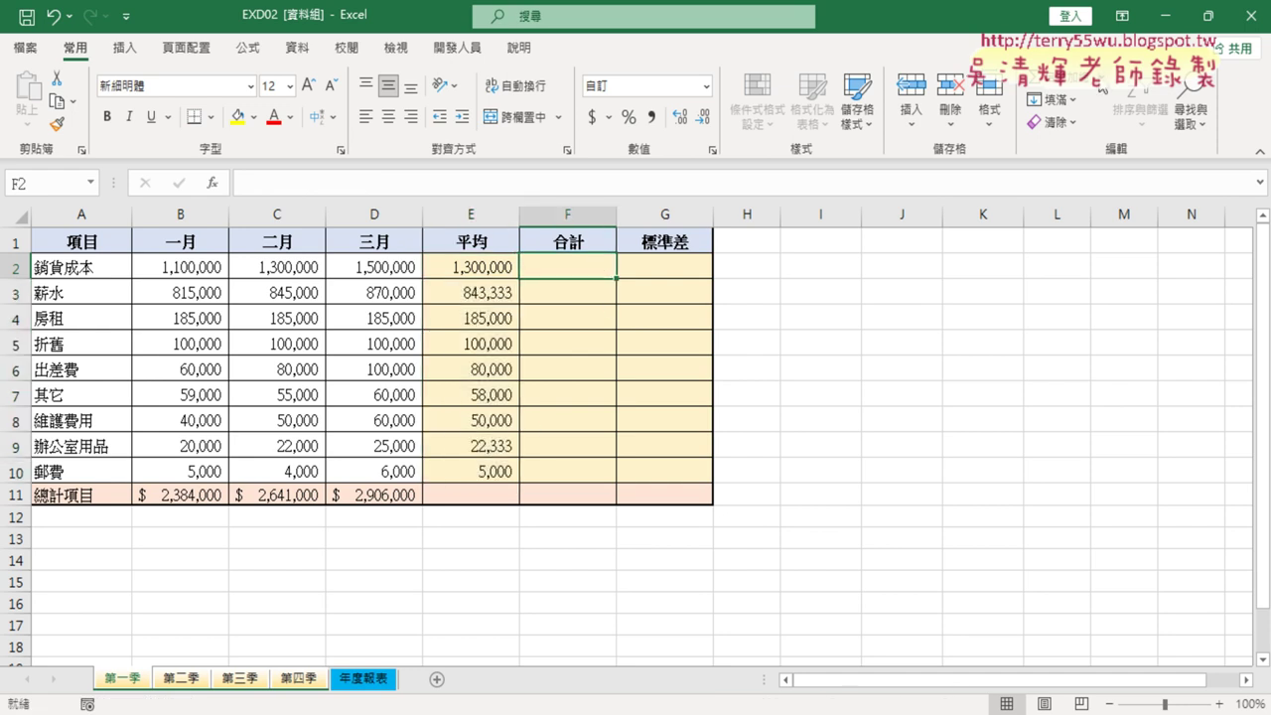
pyautogui.click(1059, 81)
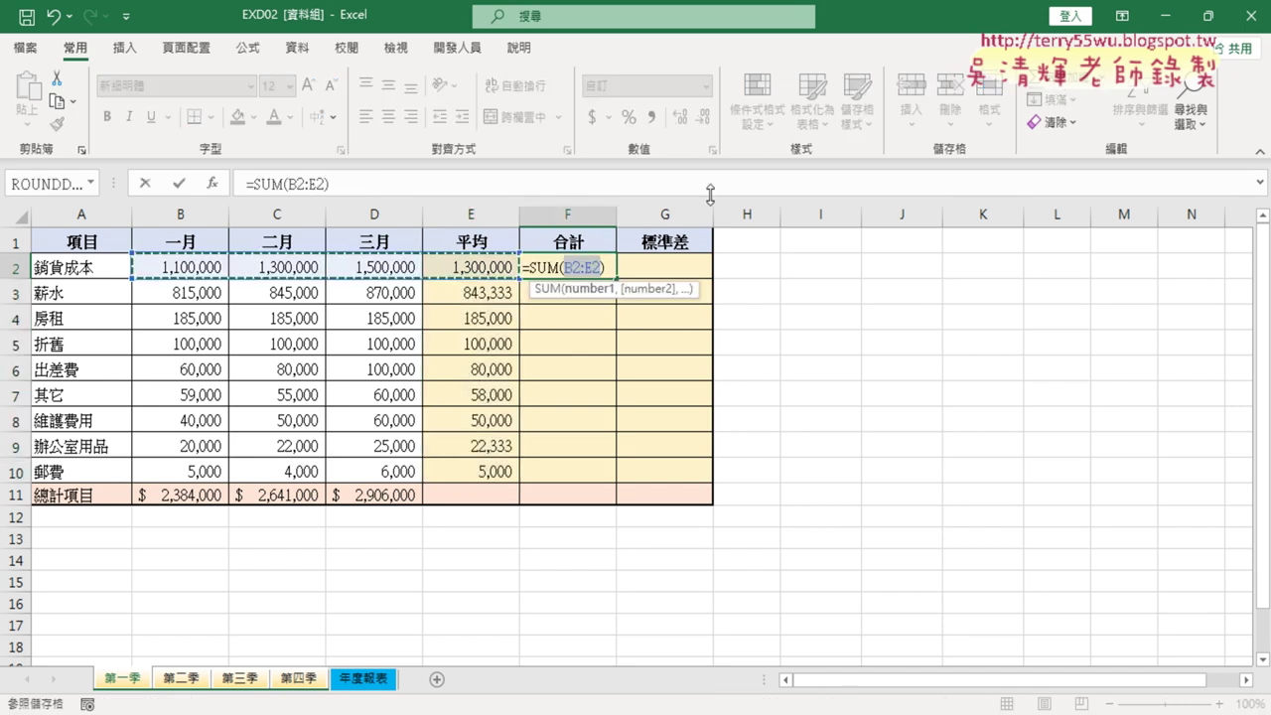
pyautogui.moveTo(177, 264); pyautogui.dragTo(397, 264)
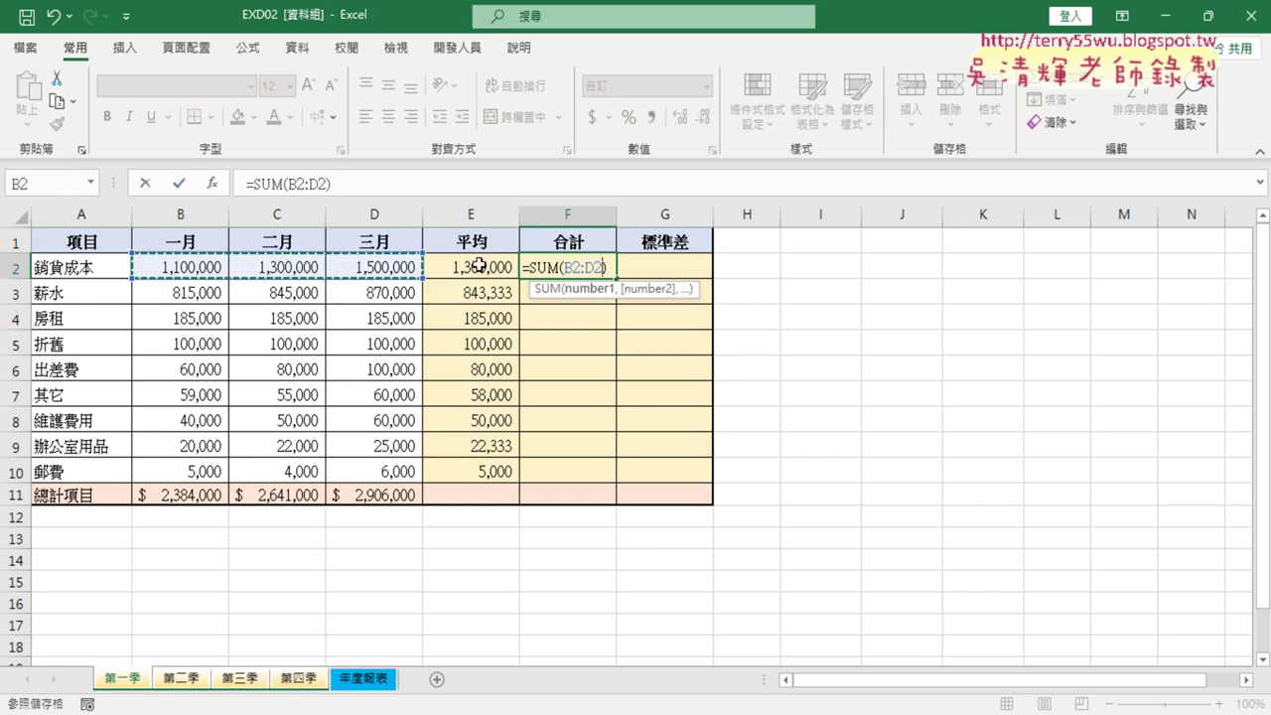
pyautogui.click(179, 182)
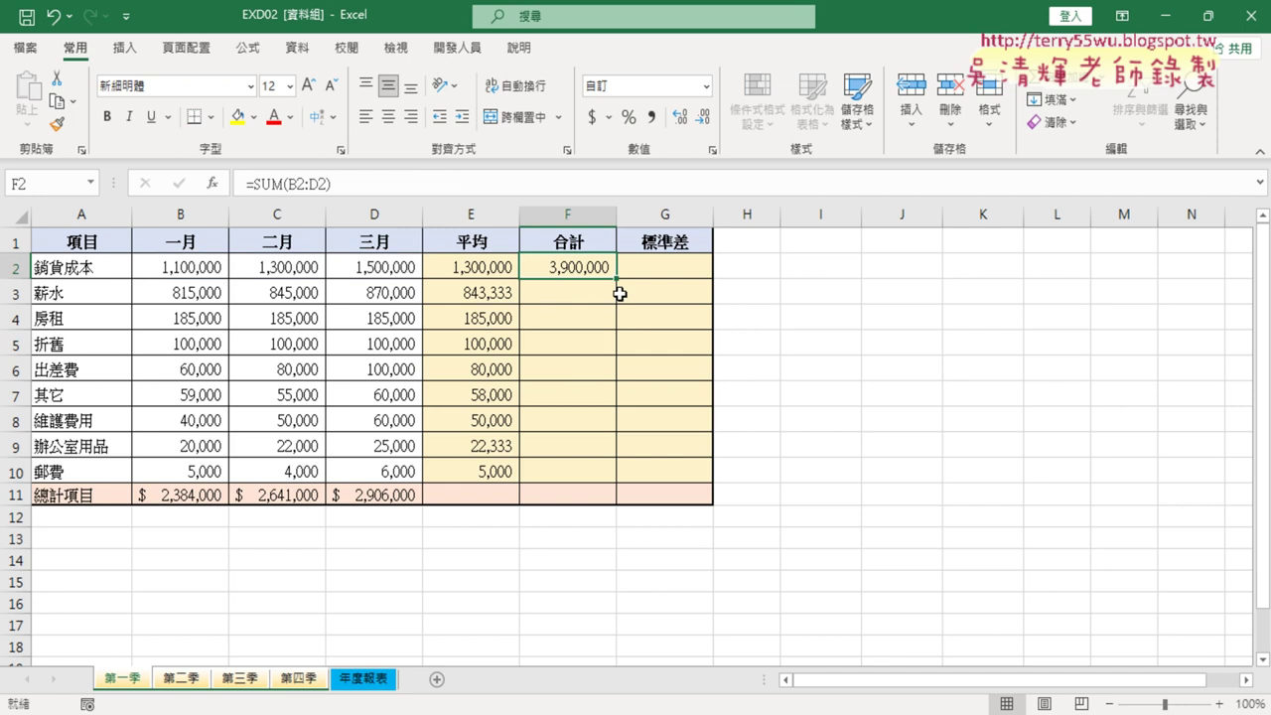
pyautogui.moveTo(617, 280); pyautogui.dragTo(607, 477)
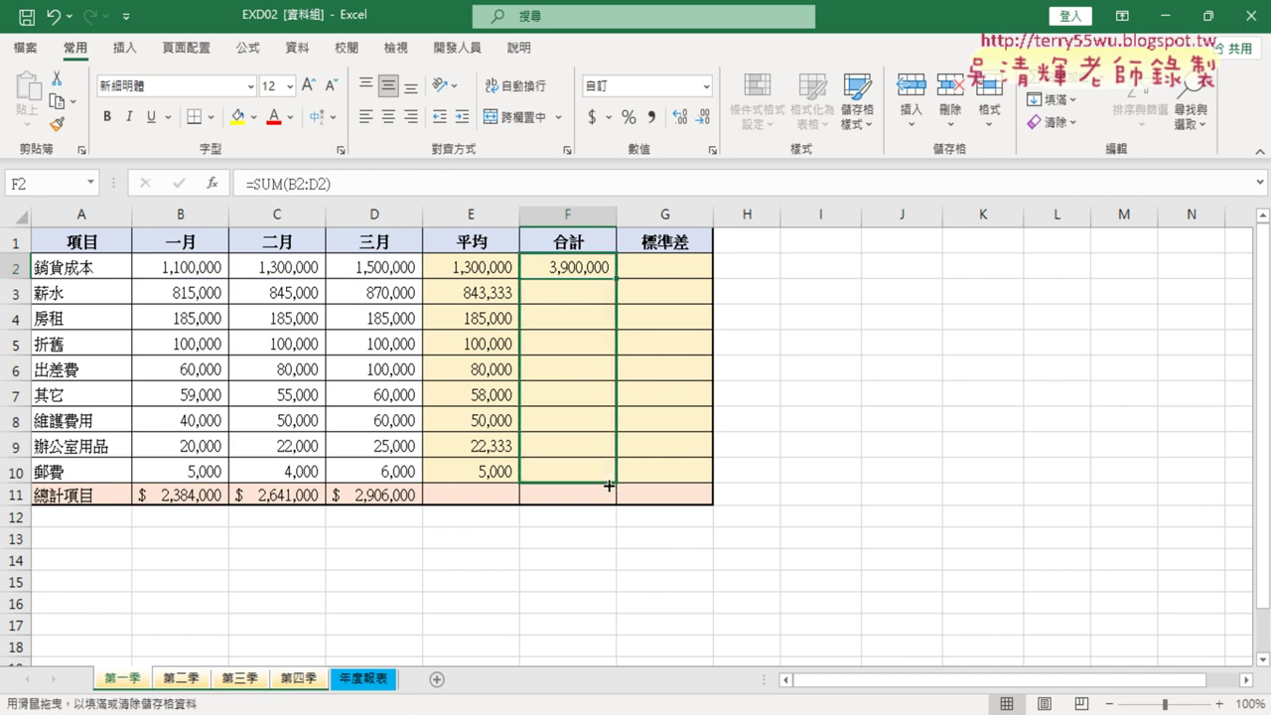
pyautogui.click(672, 268)
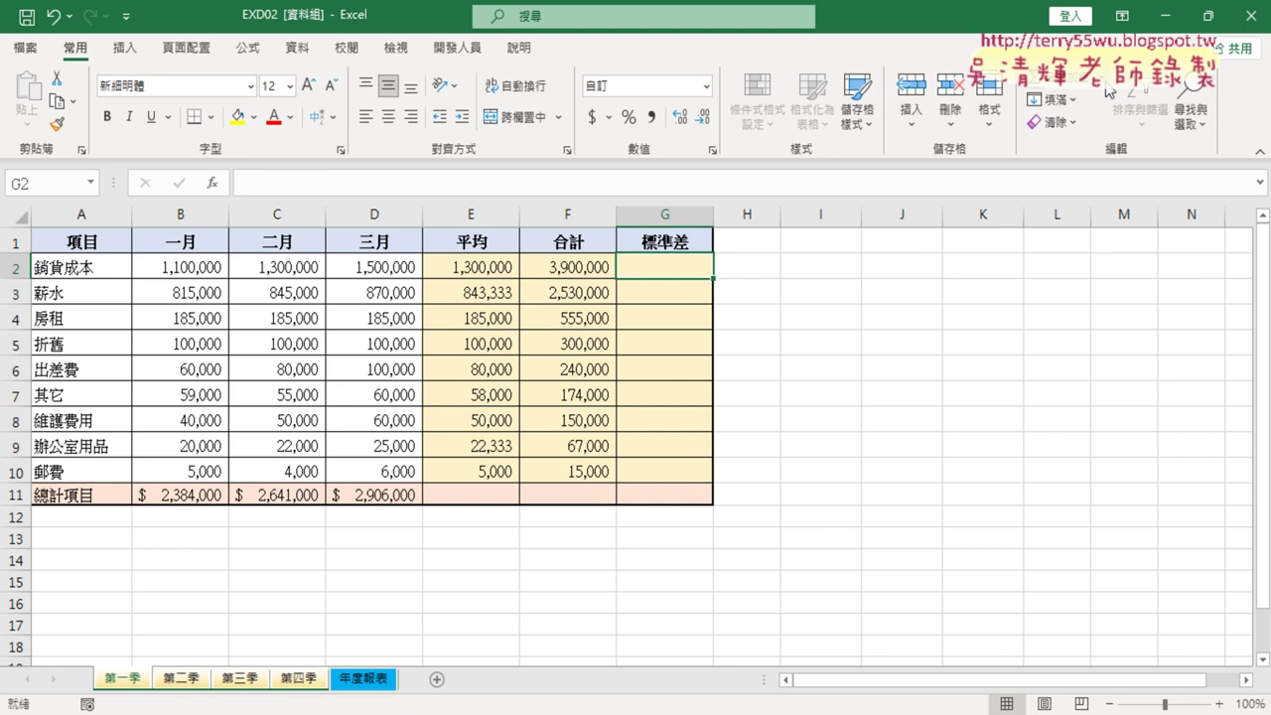
# Open the full function library filtered to the 統計 statistical category
pyautogui.click(1106, 89)
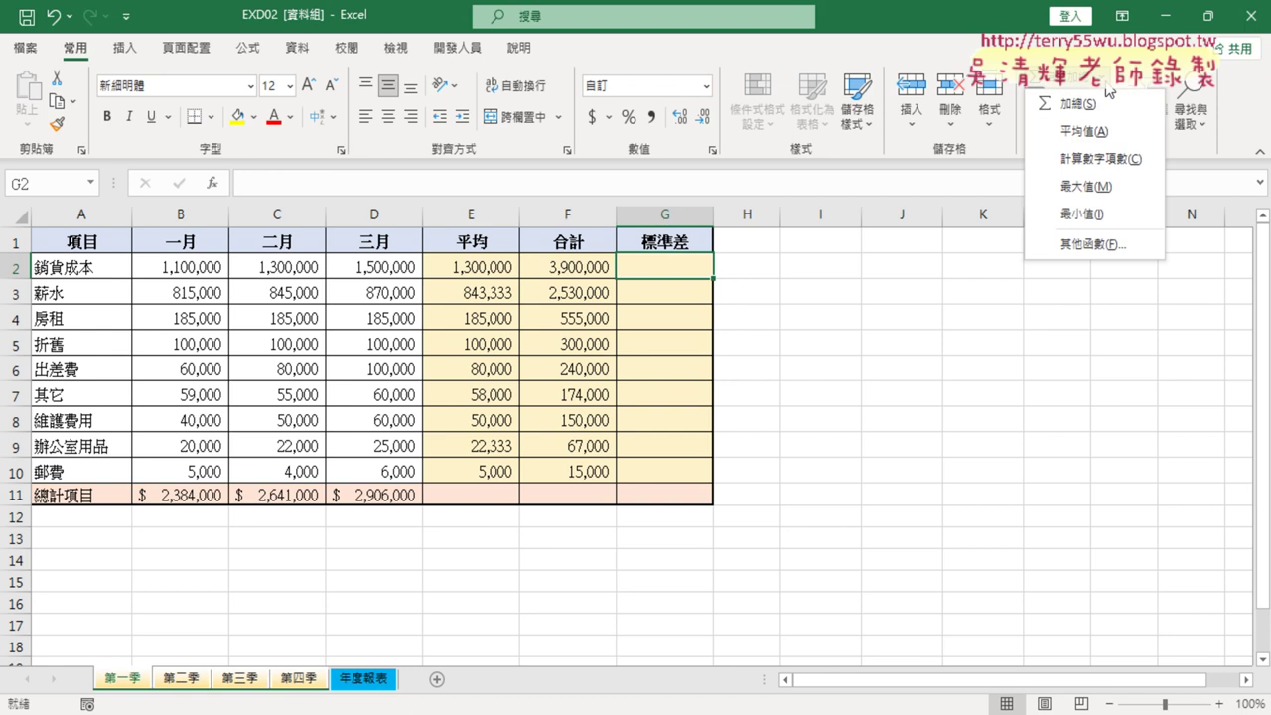
pyautogui.click(1104, 242)
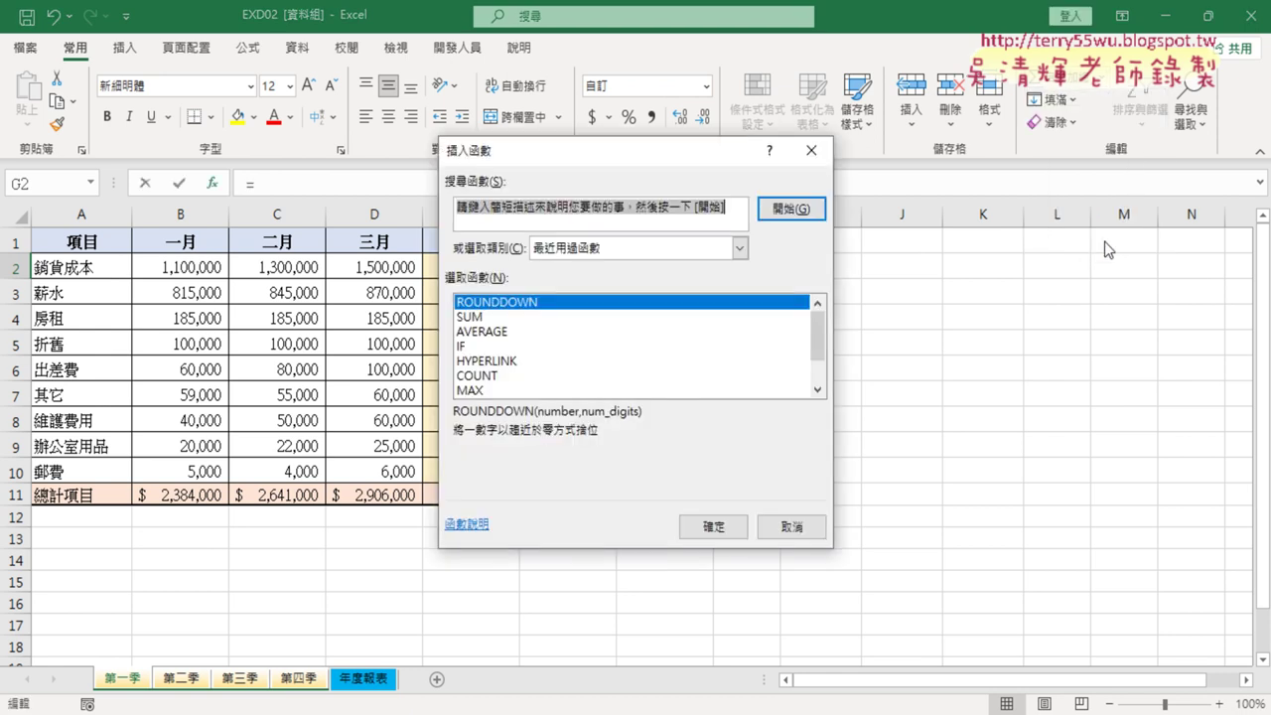
pyautogui.moveTo(611, 166); pyautogui.dragTo(893, 139)
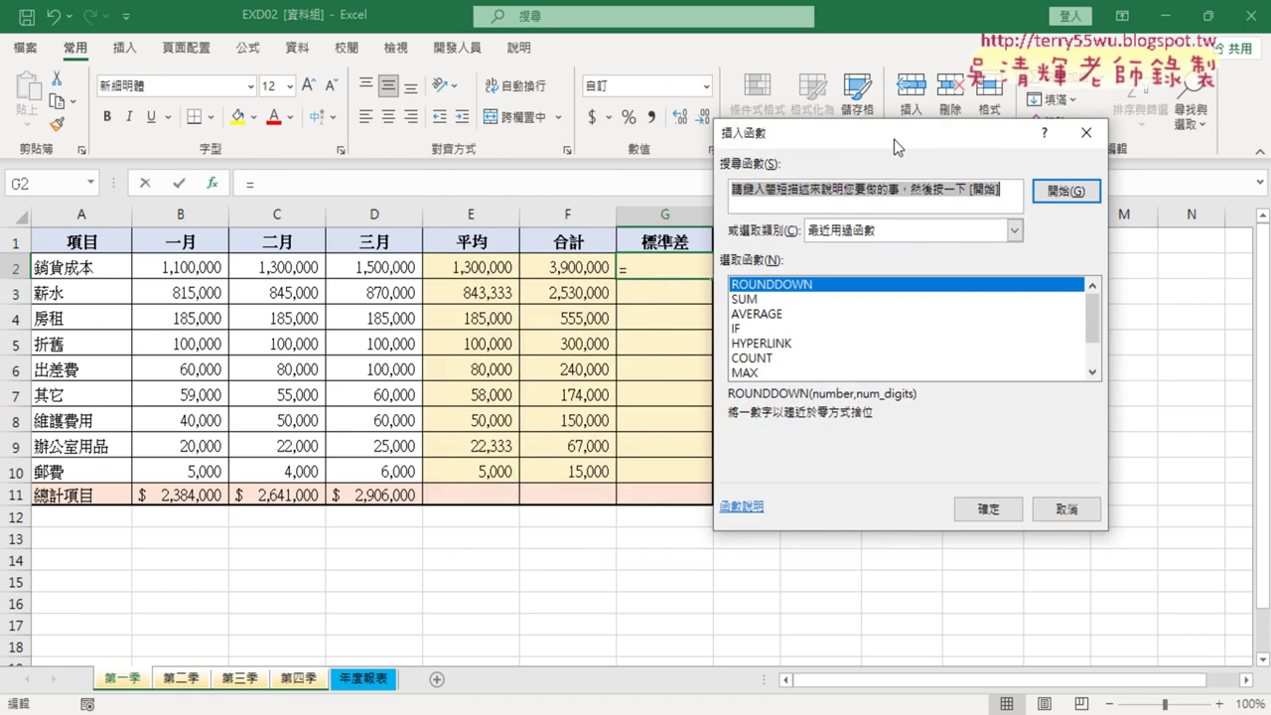
pyautogui.click(912, 228)
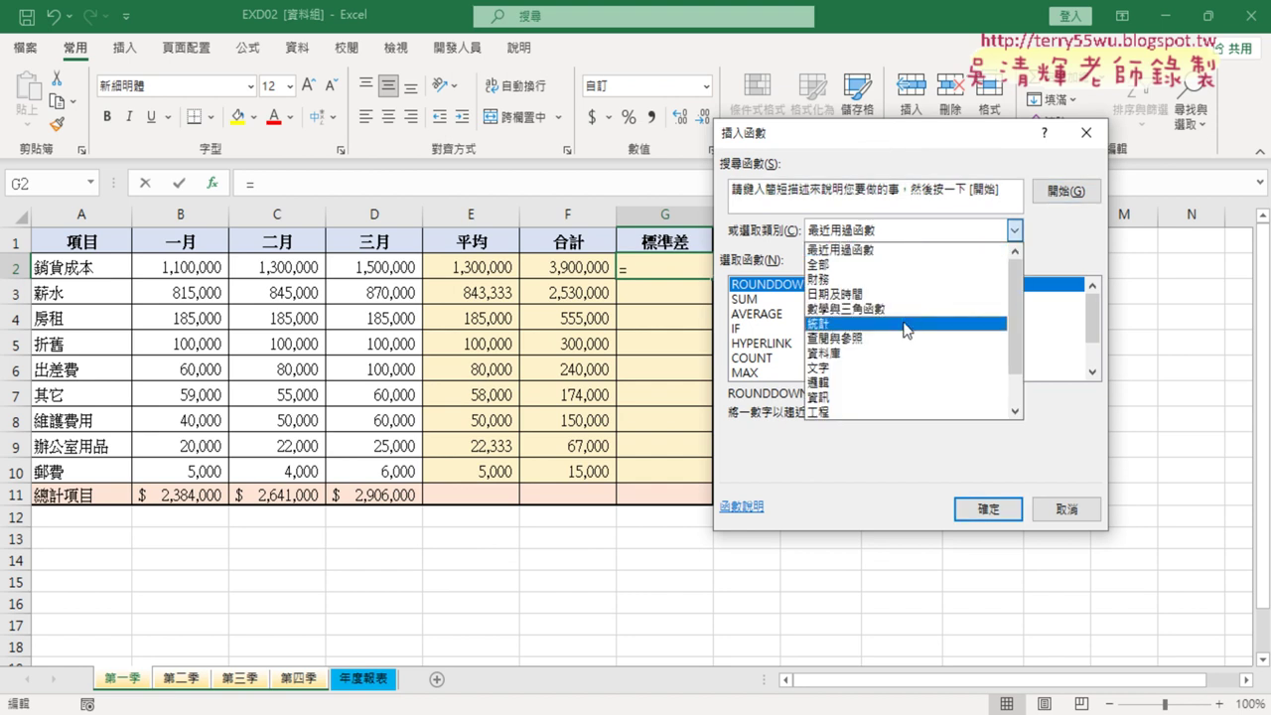
pyautogui.click(915, 326)
# Scroll the statistical function list and select STDEV.S
pyautogui.click(1093, 372)
pyautogui.click(1093, 372)
pyautogui.click(1094, 372)
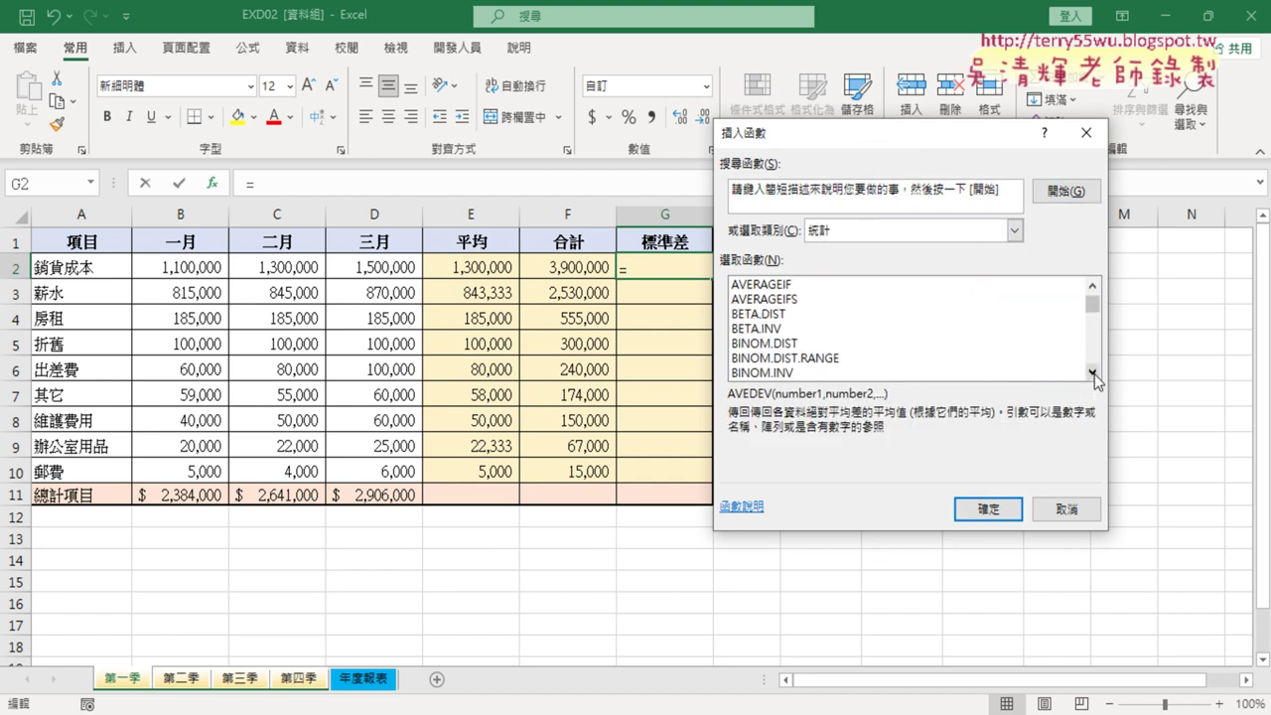
pyautogui.click(1094, 372)
pyautogui.click(1094, 373)
pyautogui.click(1096, 372)
pyautogui.scroll(-2, 1098, 351)
pyautogui.scroll(-10, 1098, 352)
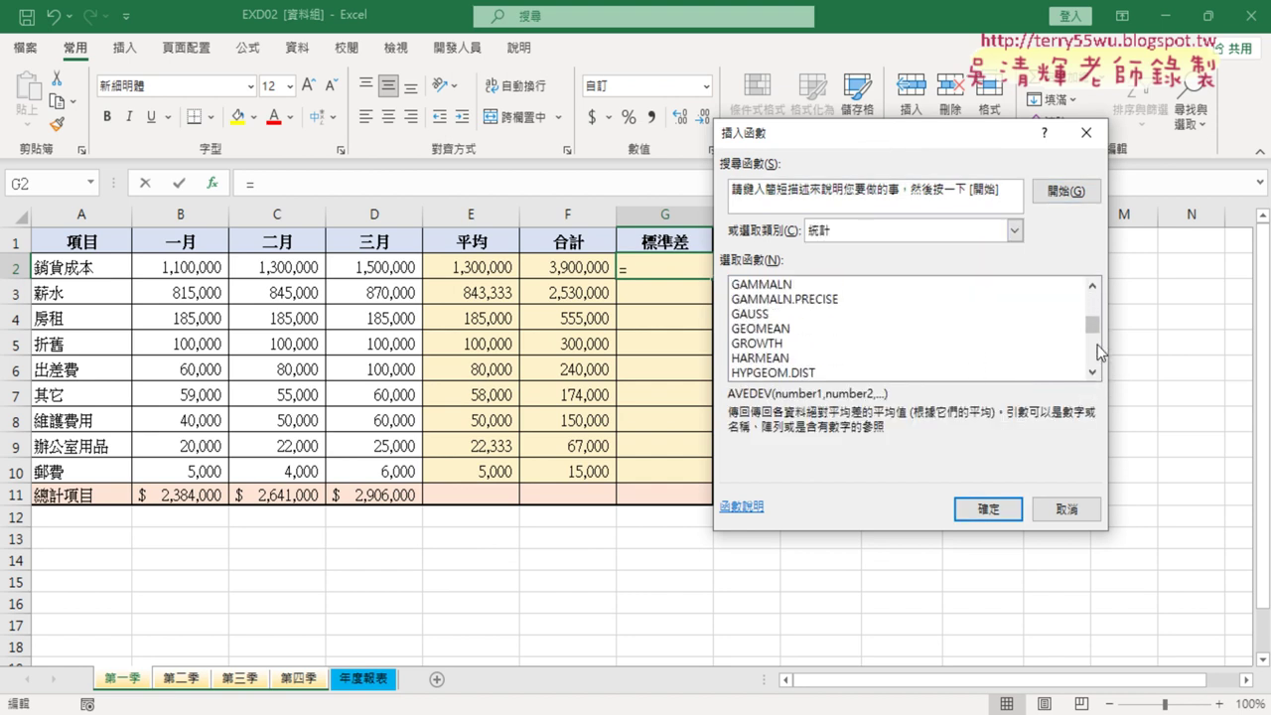
pyautogui.scroll(-2, 1098, 351)
pyautogui.scroll(-2, 1098, 351)
pyautogui.scroll(-4, 1099, 352)
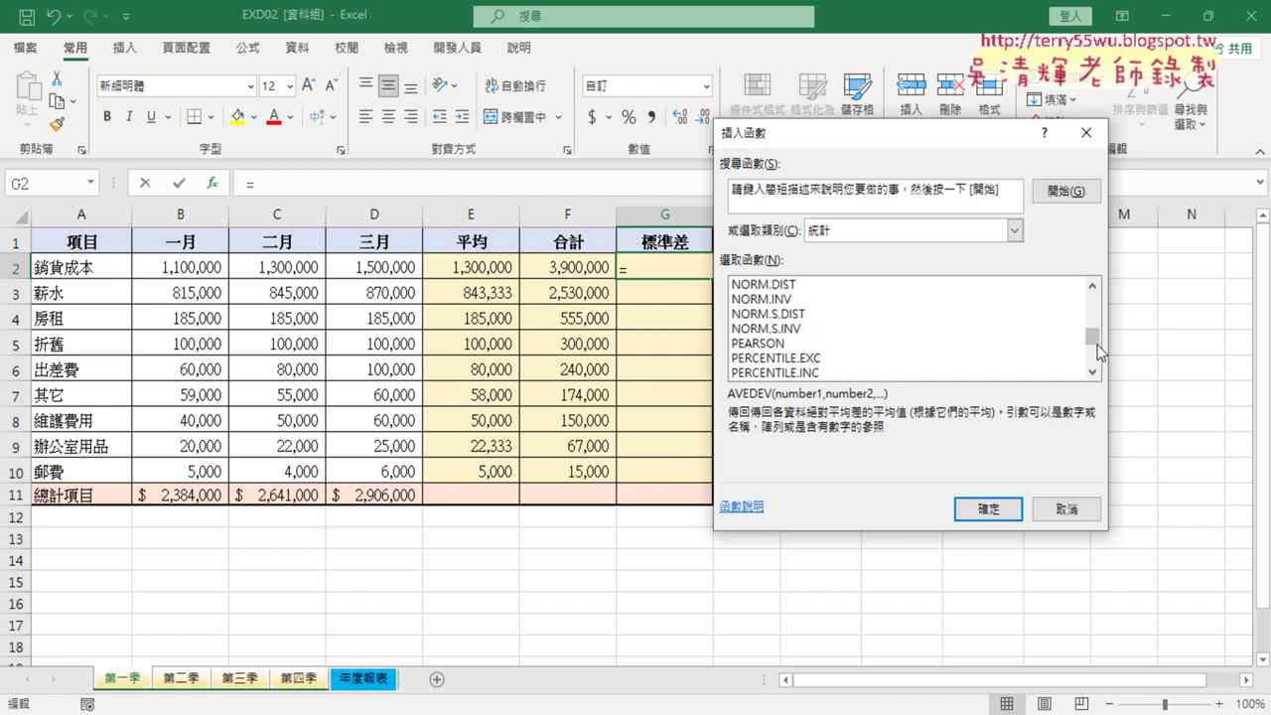
pyautogui.moveTo(1097, 343); pyautogui.dragTo(1094, 348)
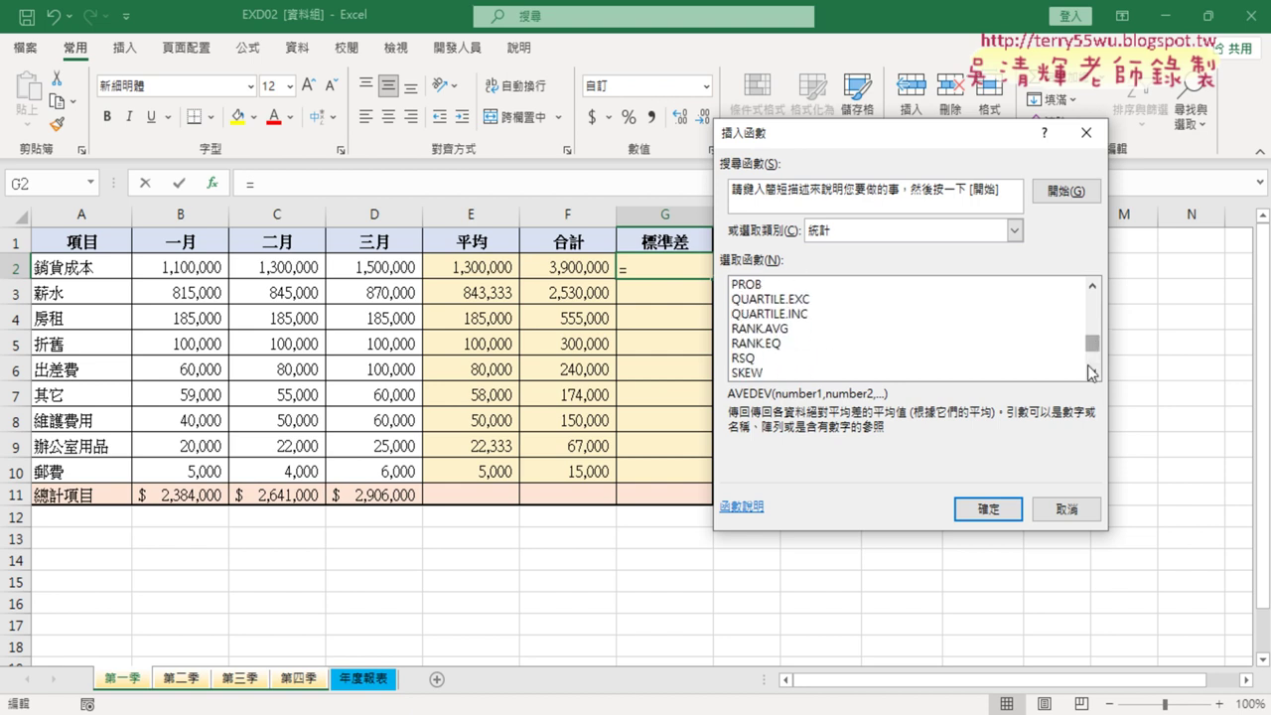
pyautogui.click(1093, 372)
pyautogui.click(1093, 372)
pyautogui.click(1092, 373)
pyautogui.click(1092, 372)
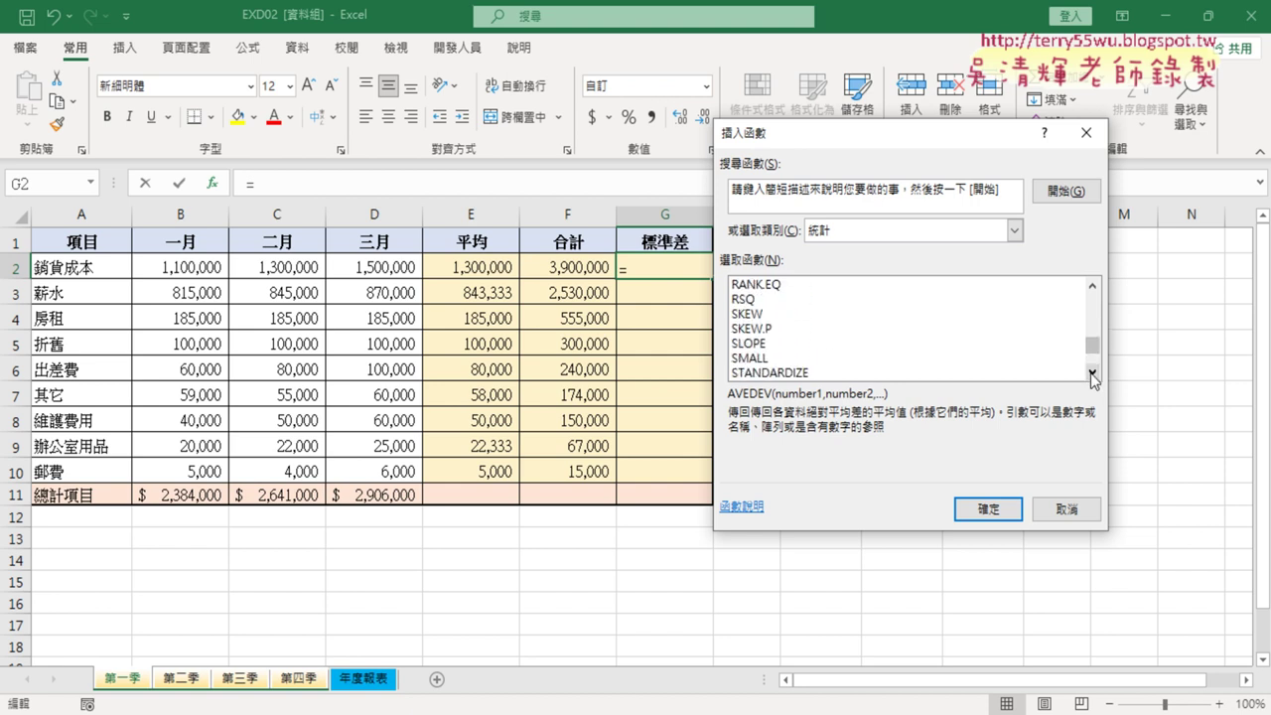
pyautogui.click(1093, 373)
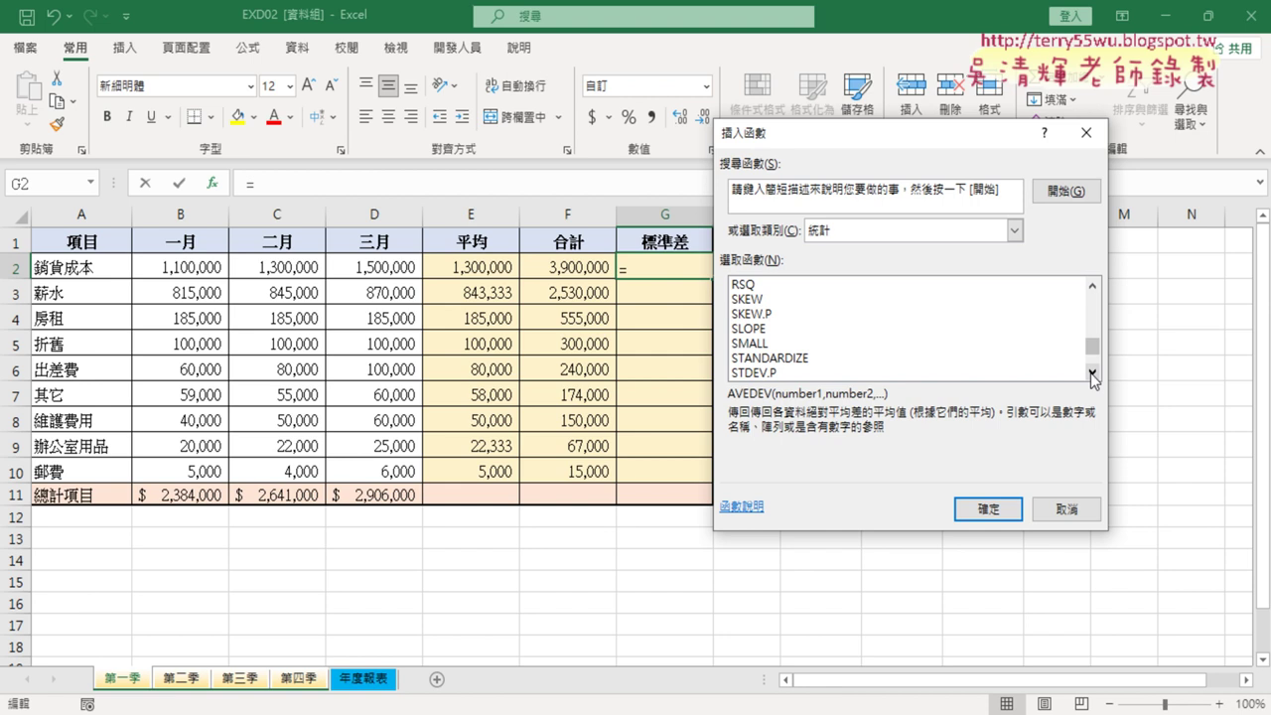
pyautogui.click(1092, 372)
pyautogui.click(1092, 372)
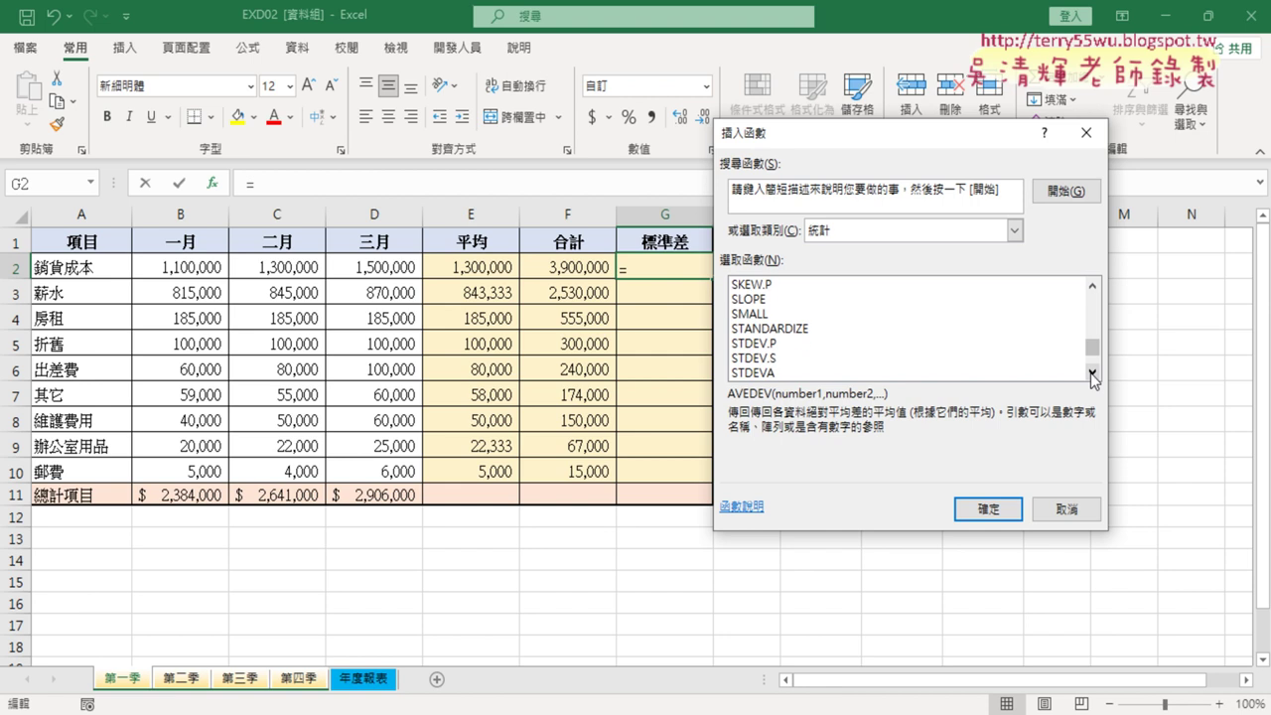
pyautogui.click(764, 346)
pyautogui.click(813, 359)
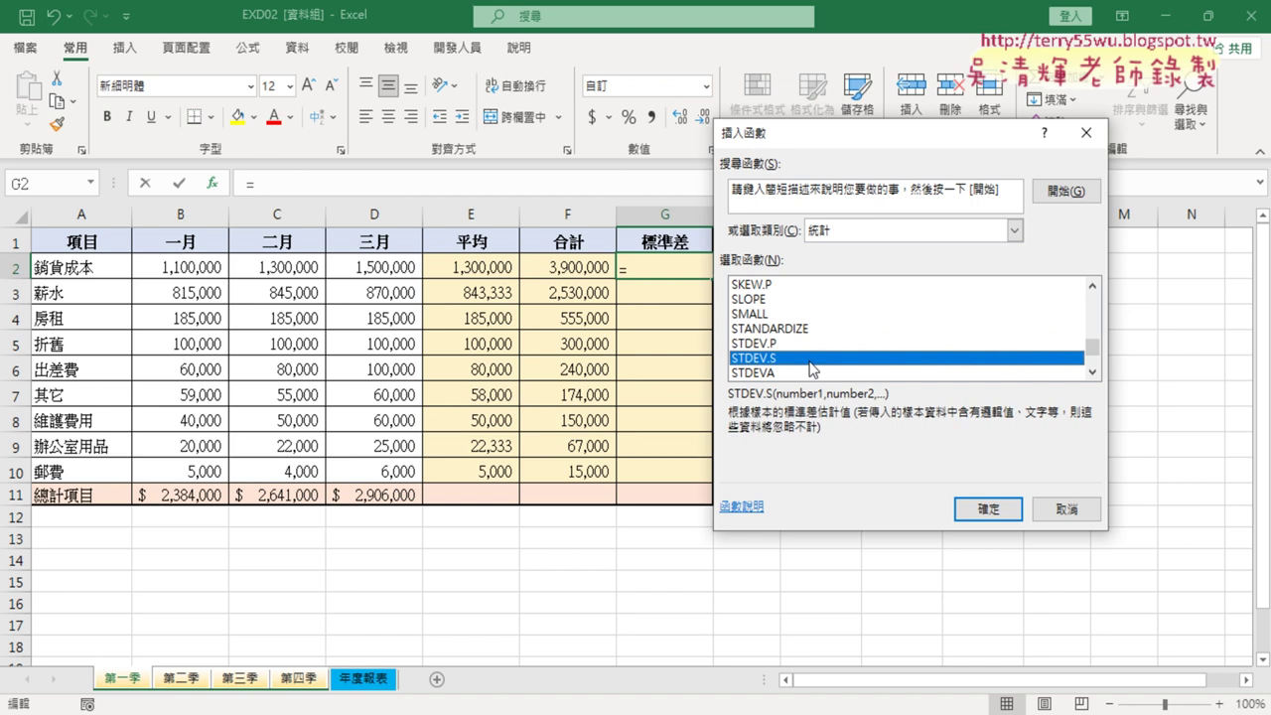
pyautogui.click(1093, 372)
pyautogui.click(1093, 372)
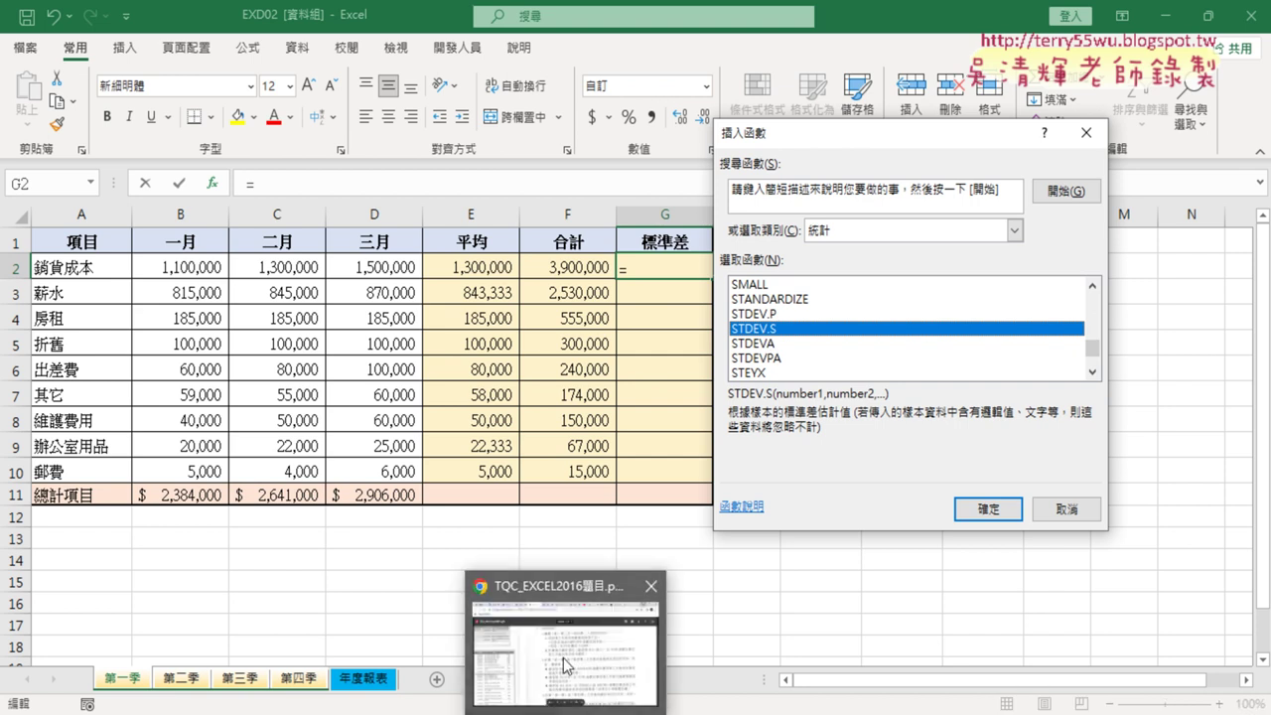
pyautogui.click(564, 657)
# Scroll the PDF to page 11's STDEV.S and ROUND requirement for G2~G10
pyautogui.scroll(-2, 831, 368)
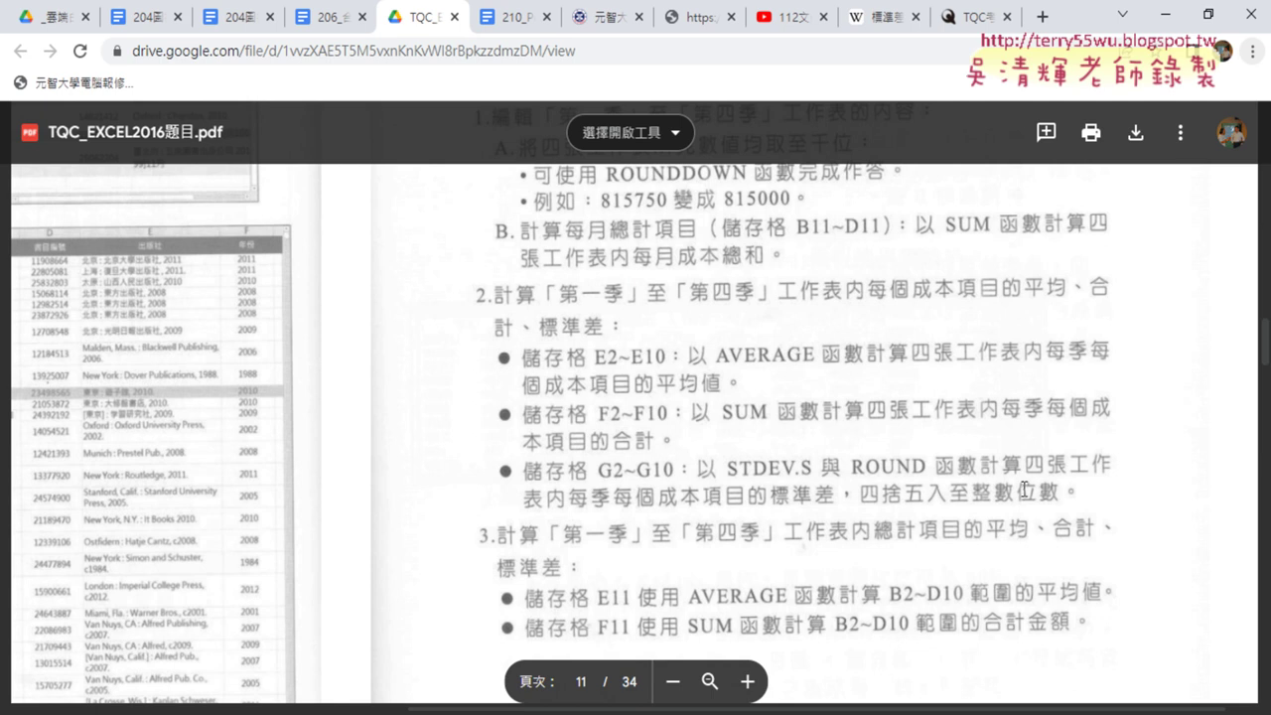
# Back in Excel, enter =STDEV.S(B2:D2) in G2 using B2:D2 as Number1
pyautogui.click(1164, 15)
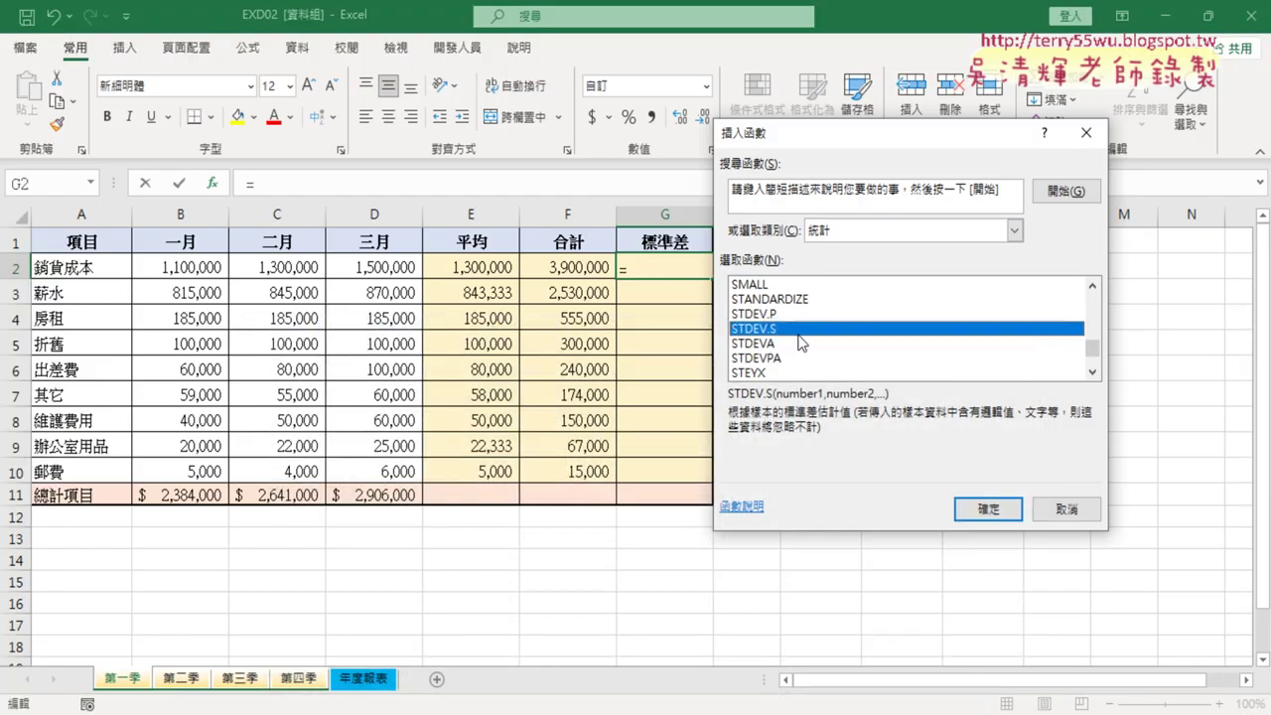
pyautogui.click(988, 510)
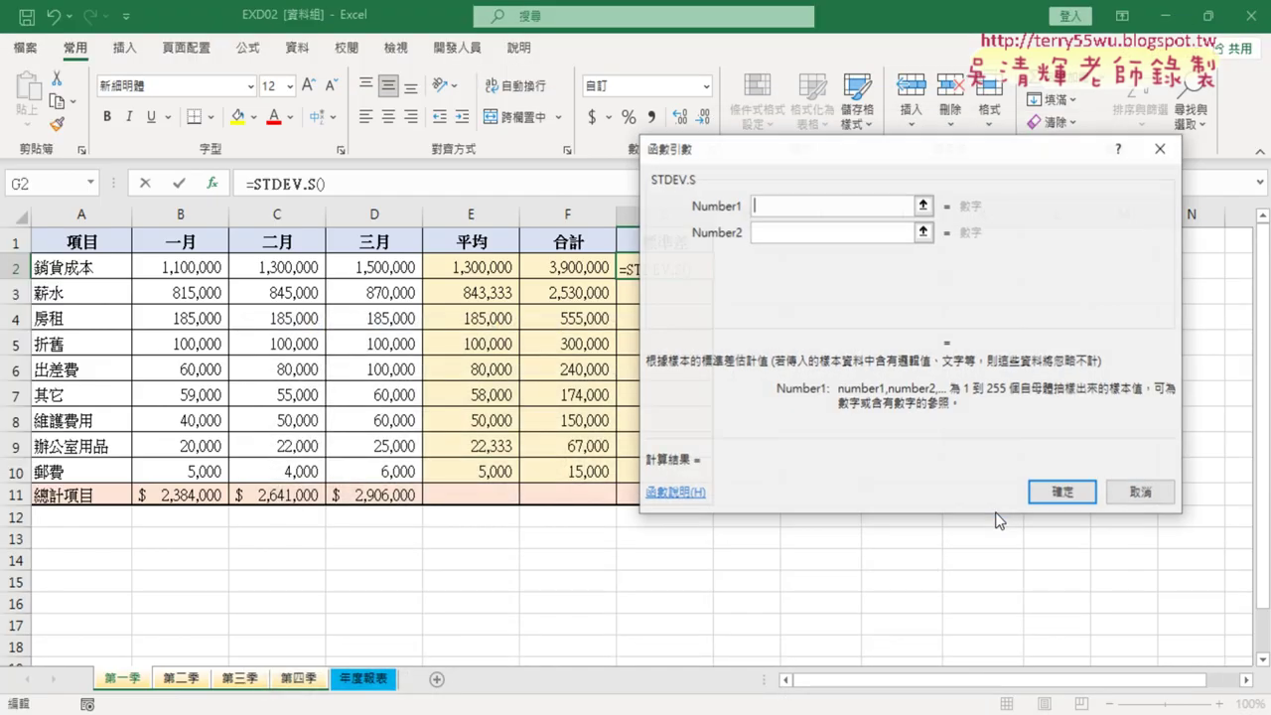
pyautogui.click(218, 274)
pyautogui.moveTo(217, 274); pyautogui.dragTo(377, 270)
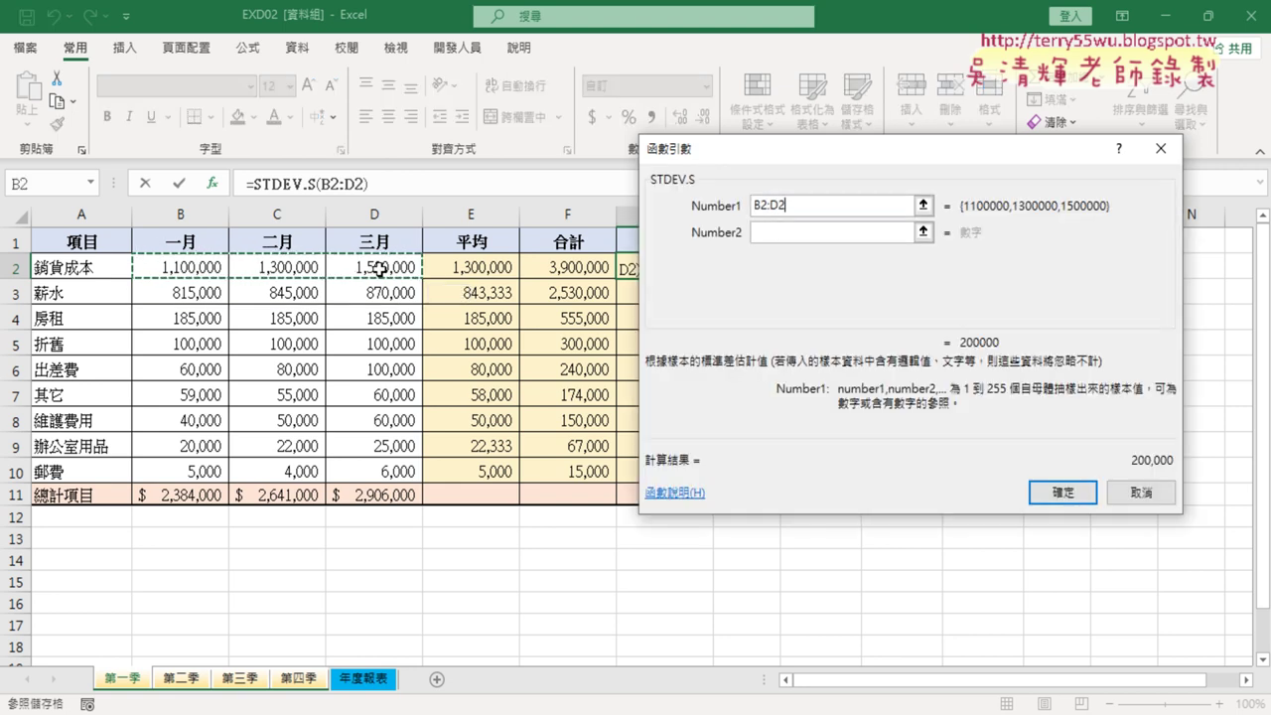
pyautogui.click(1078, 495)
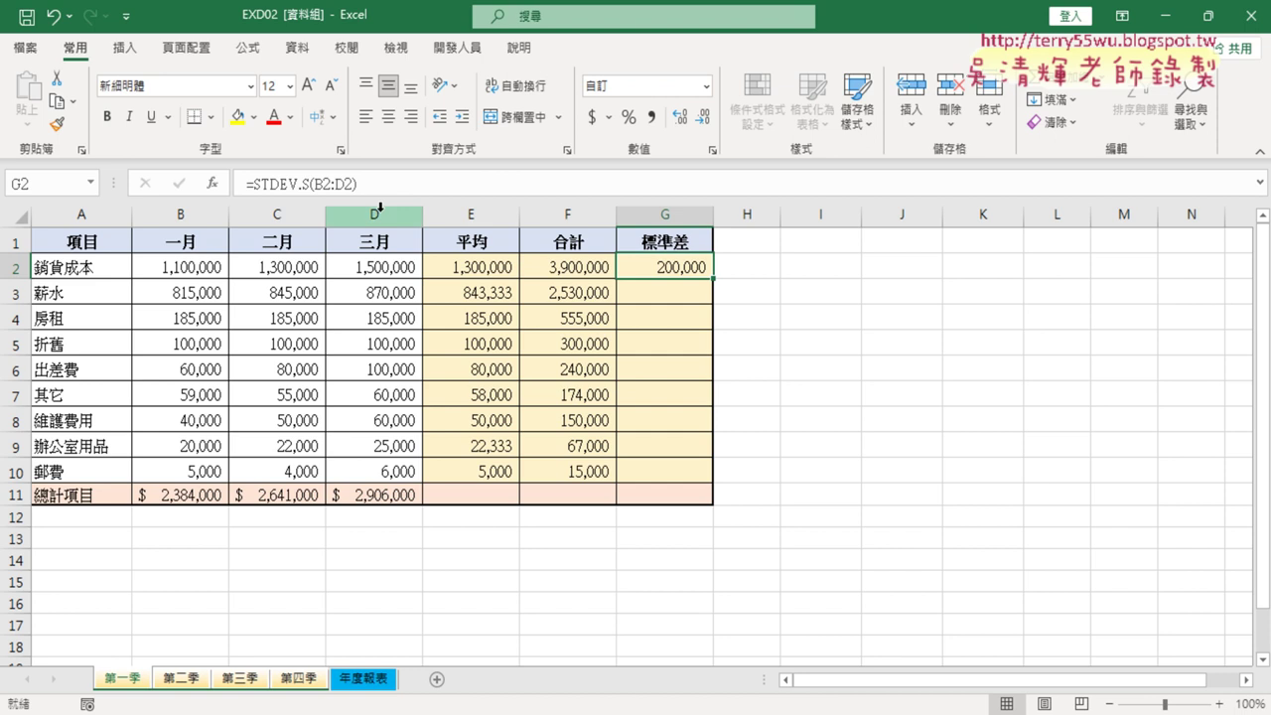
# Change G2 to =ROUND(STDEV.S(B2:D2),0) and fill it down to G10
pyautogui.click(256, 183)
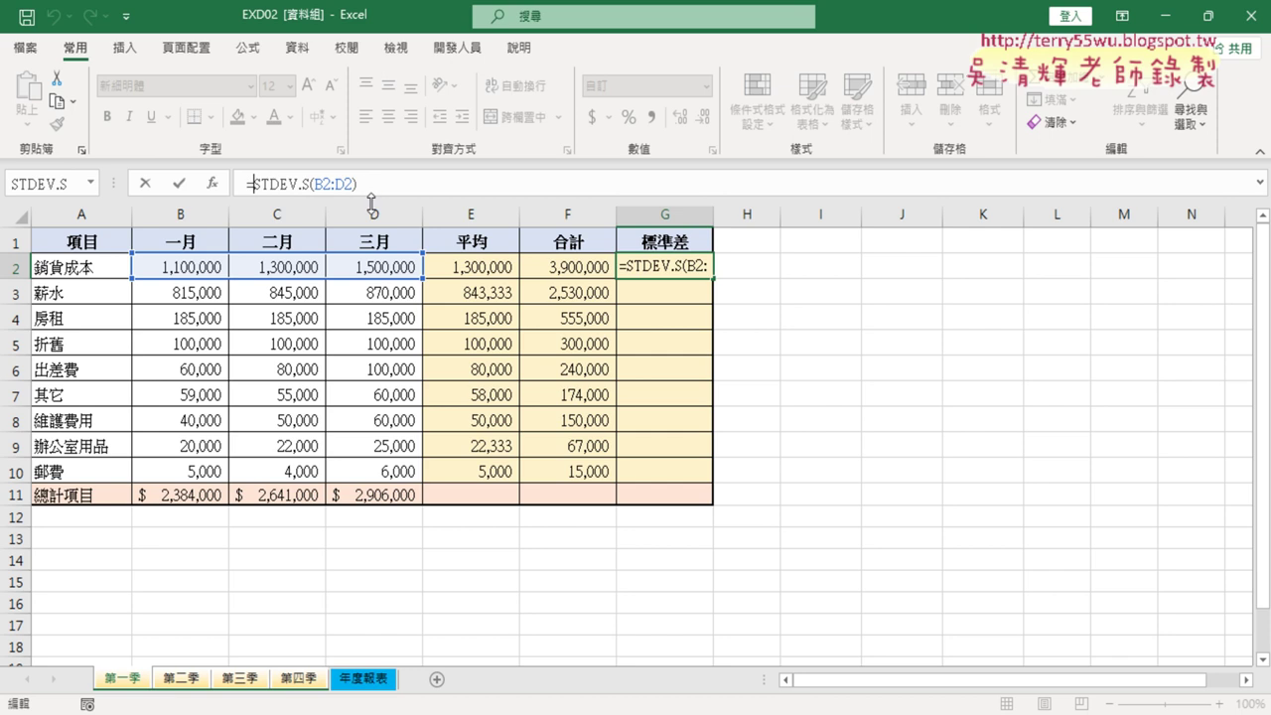
pyautogui.write('r')
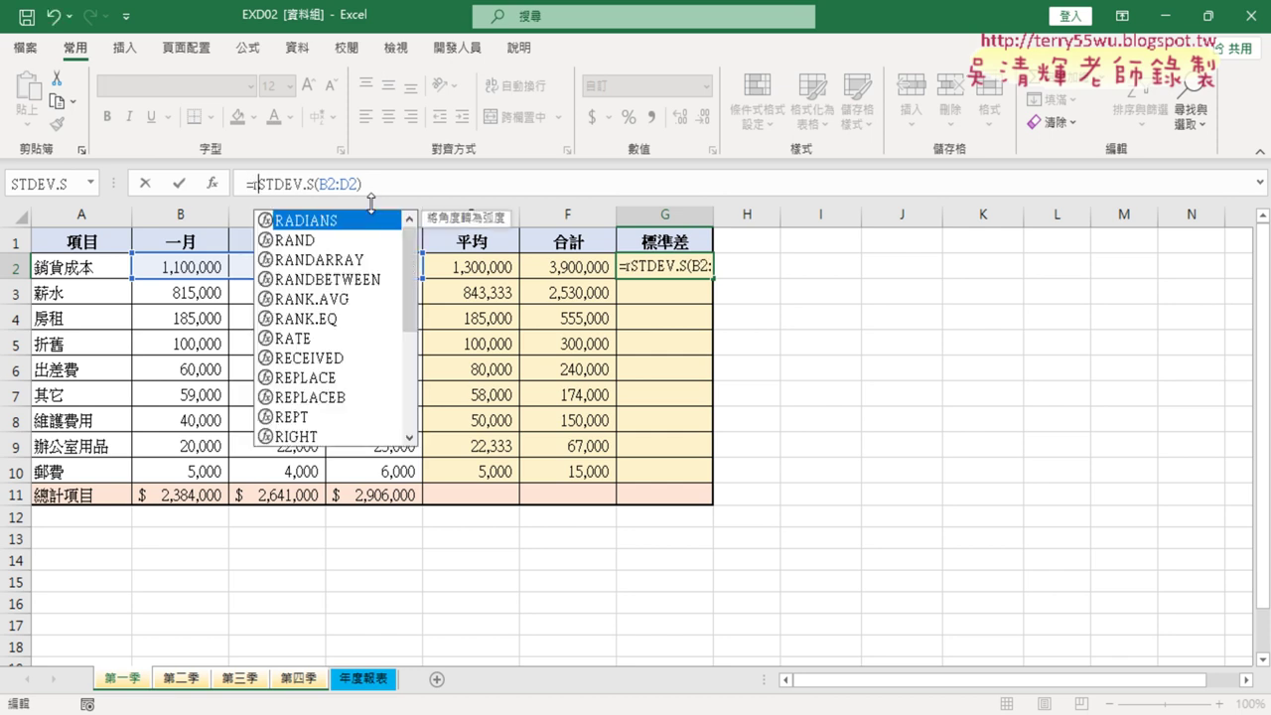
pyautogui.write('oun')
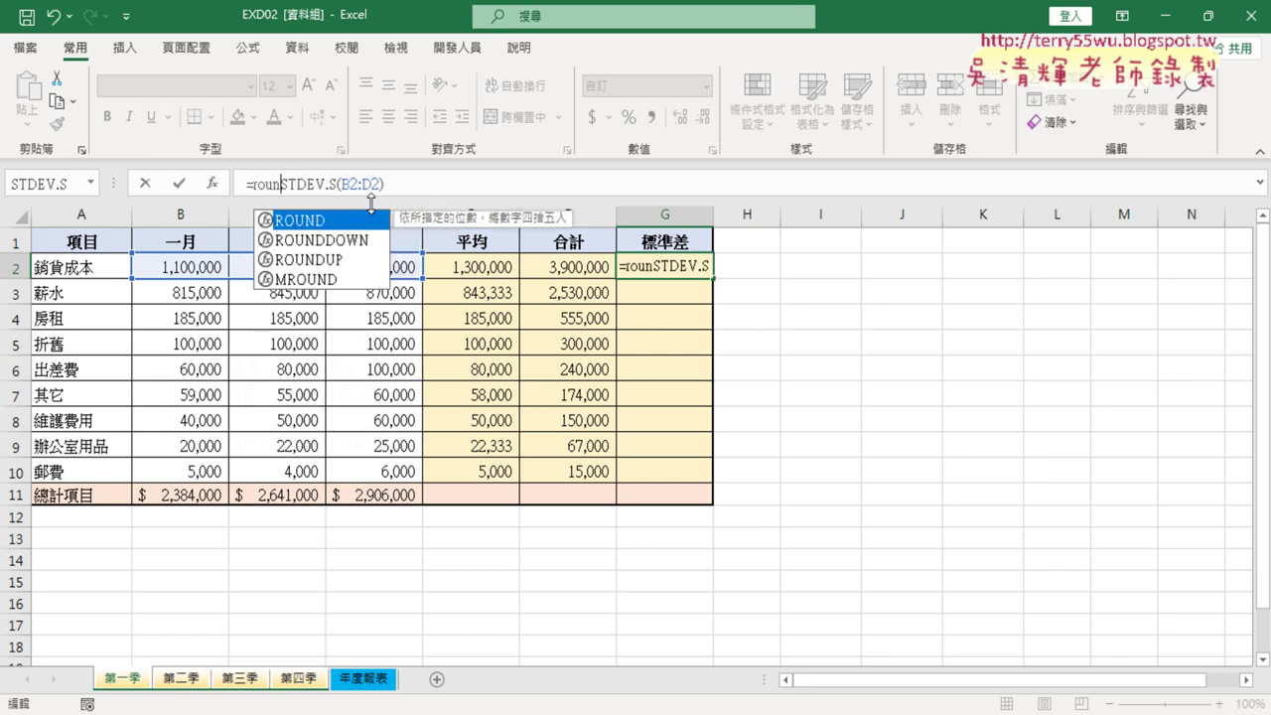
pyautogui.write('d')
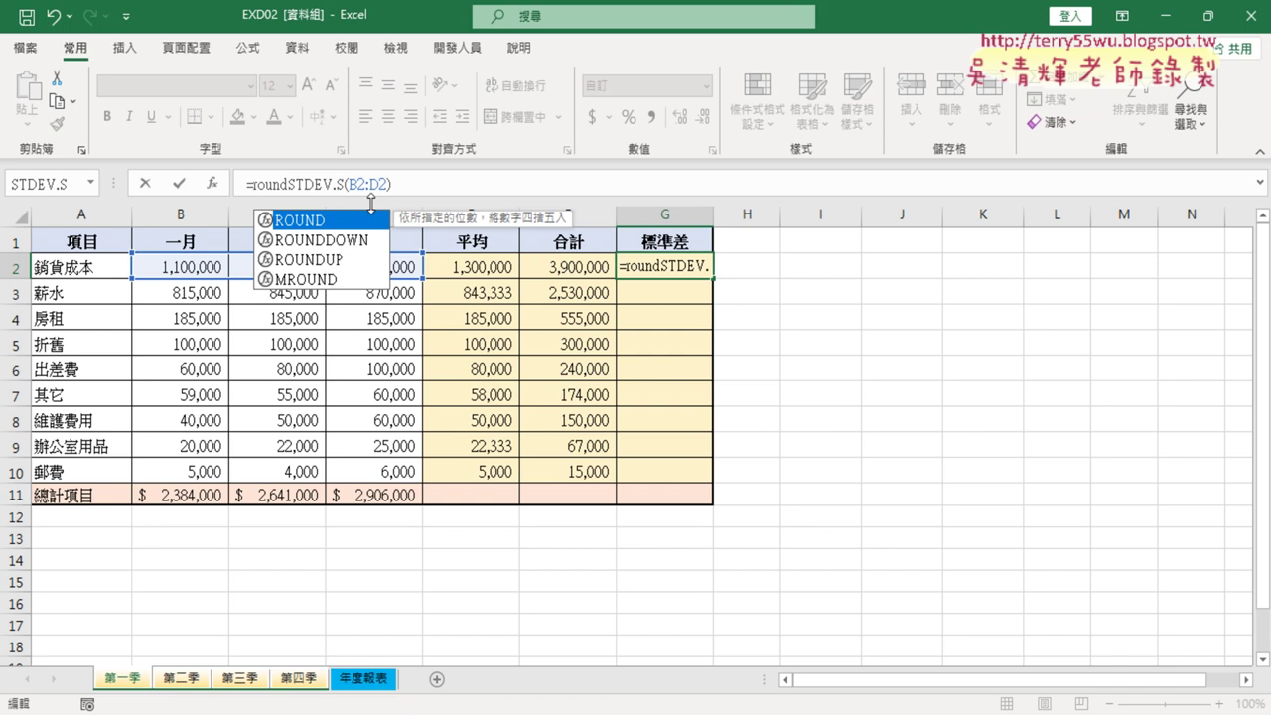
pyautogui.write('(')
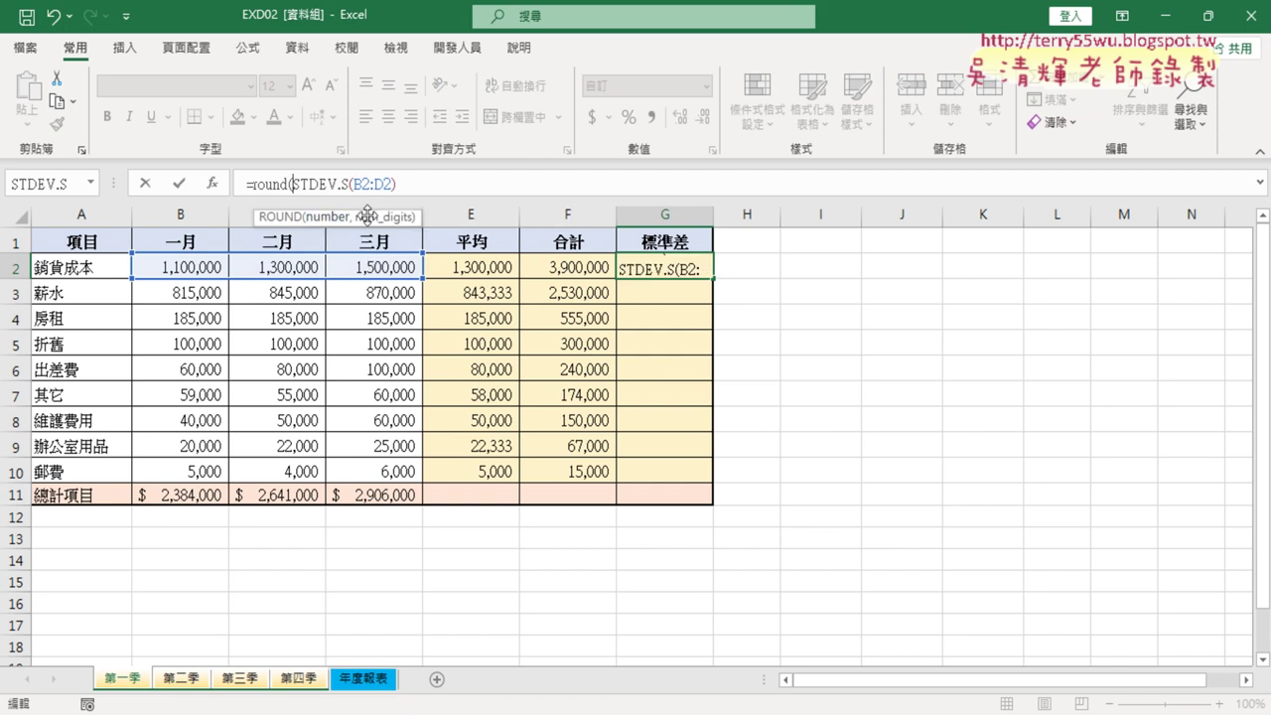
pyautogui.click(408, 189)
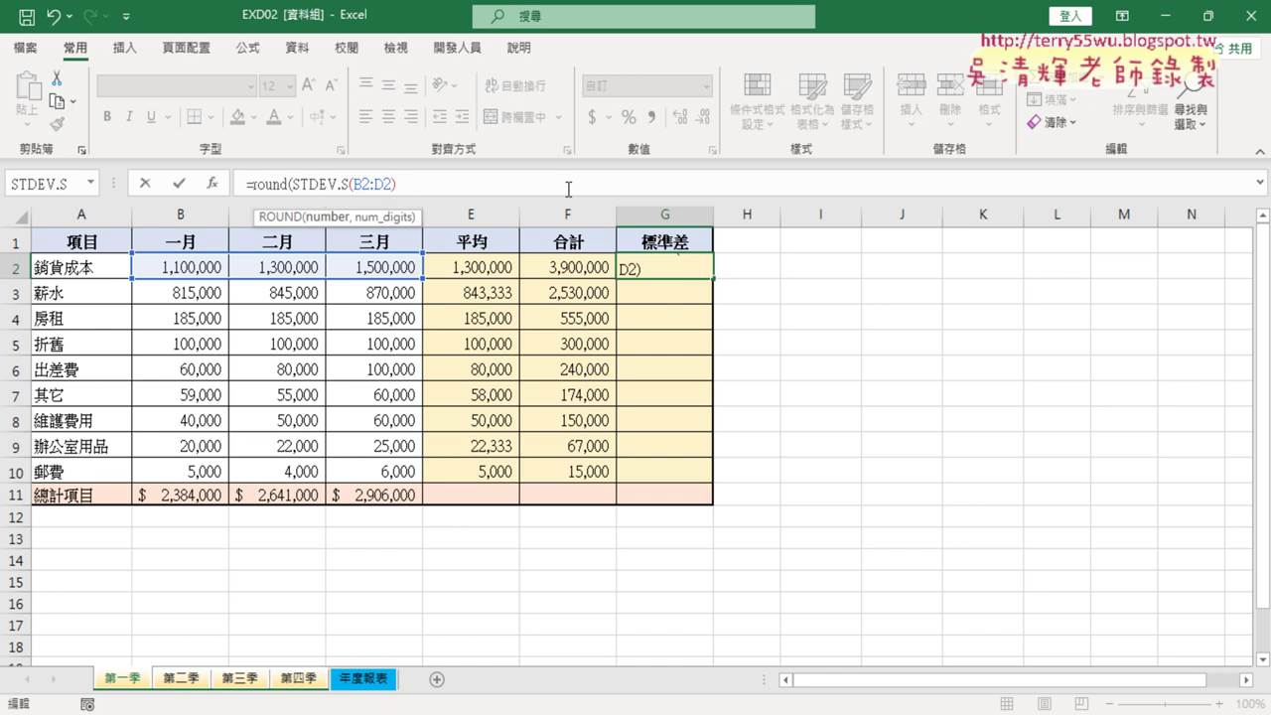
pyautogui.write(',')
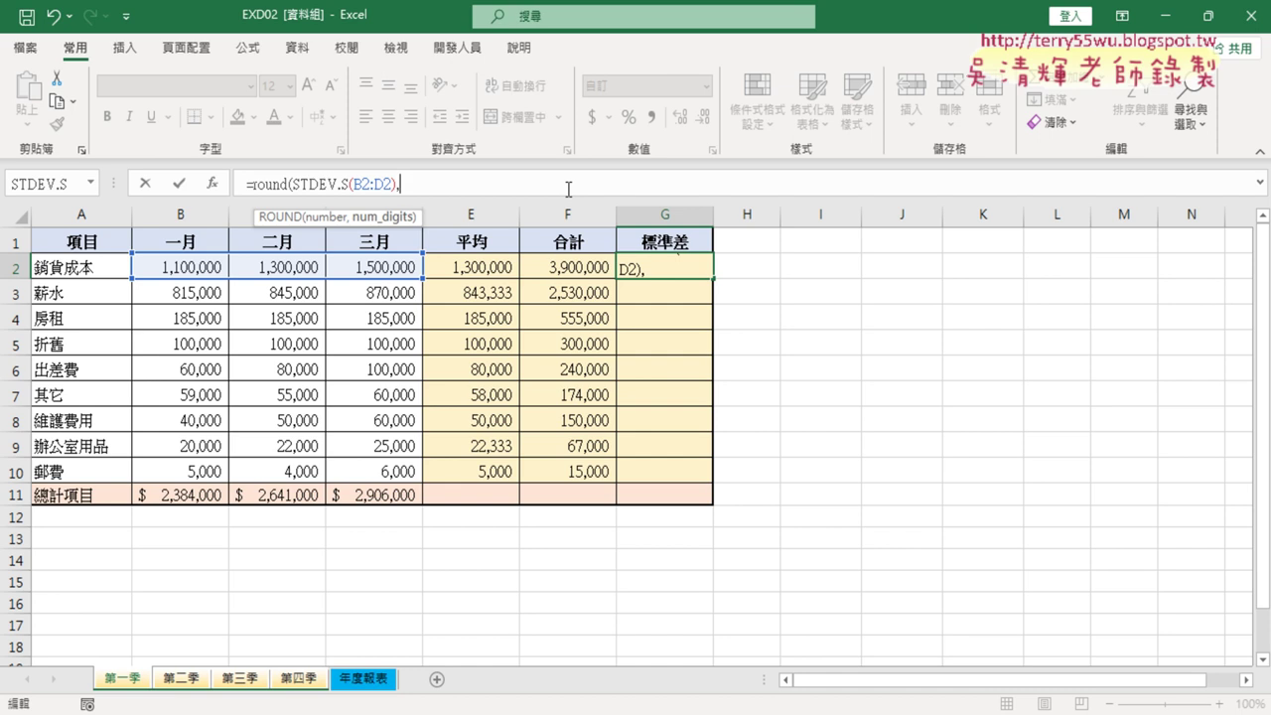
pyautogui.write('0')
pyautogui.write(')')
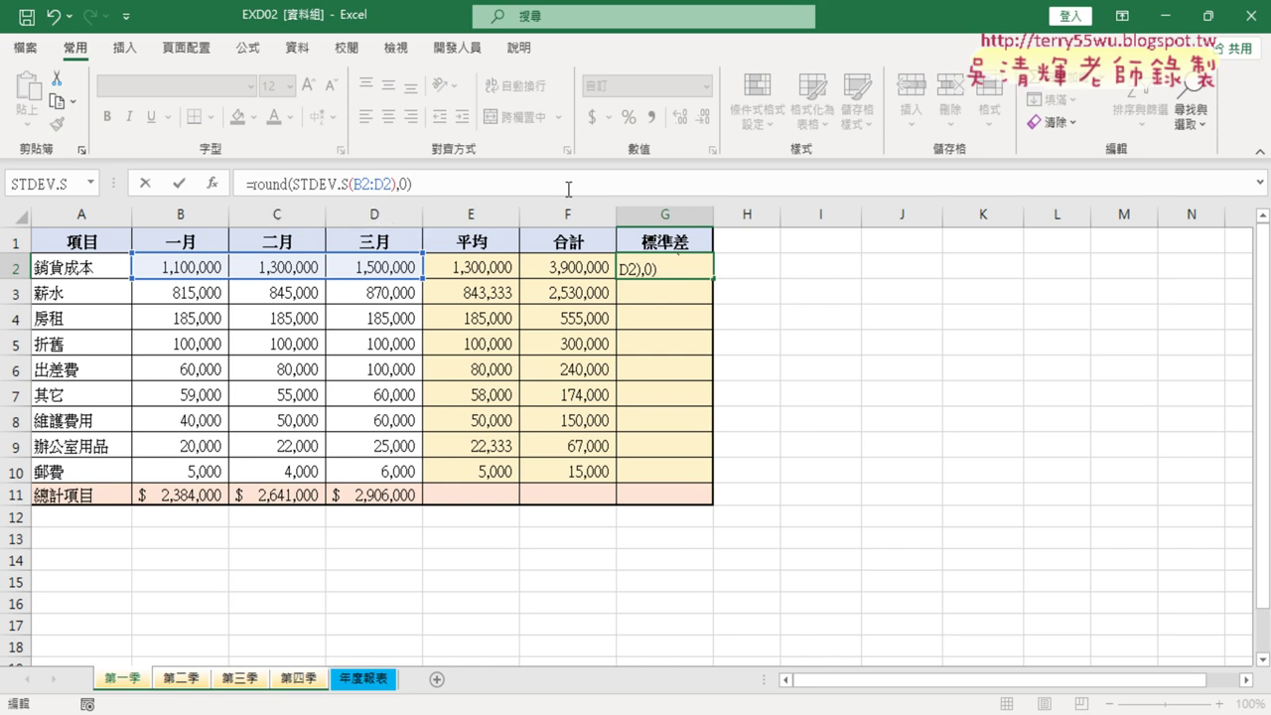
pyautogui.click(180, 184)
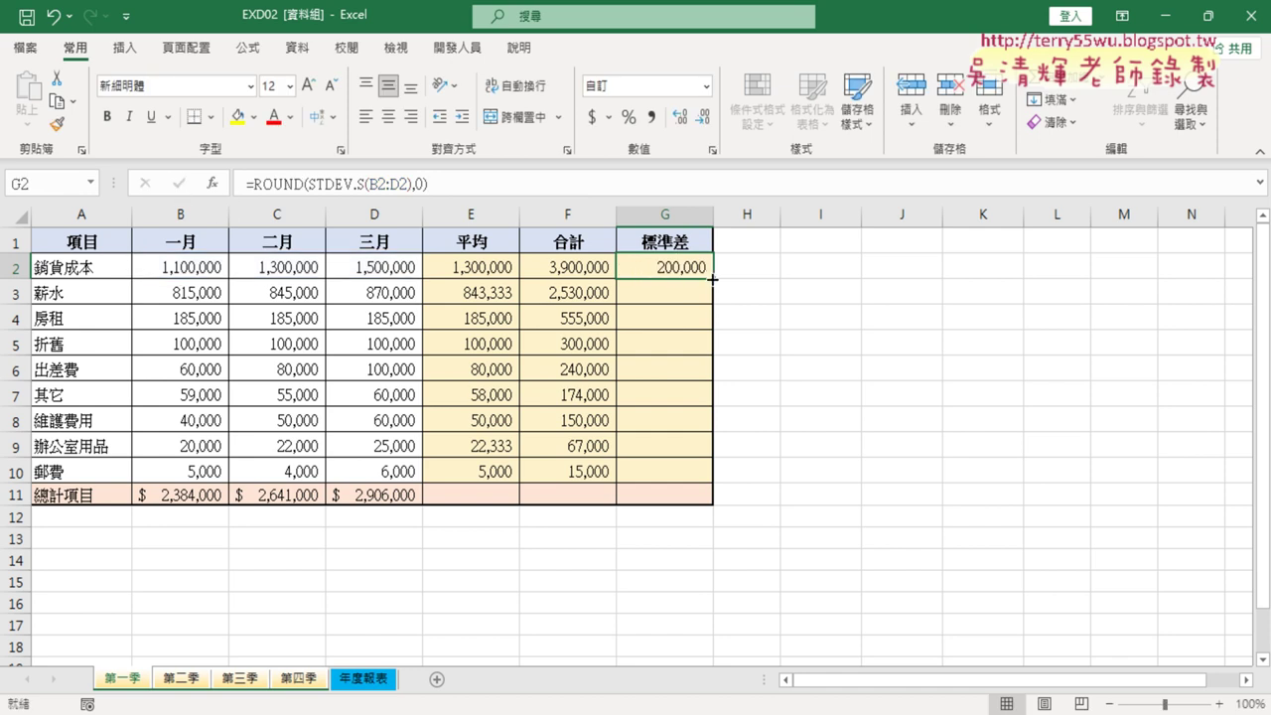
pyautogui.moveTo(712, 278); pyautogui.dragTo(701, 479)
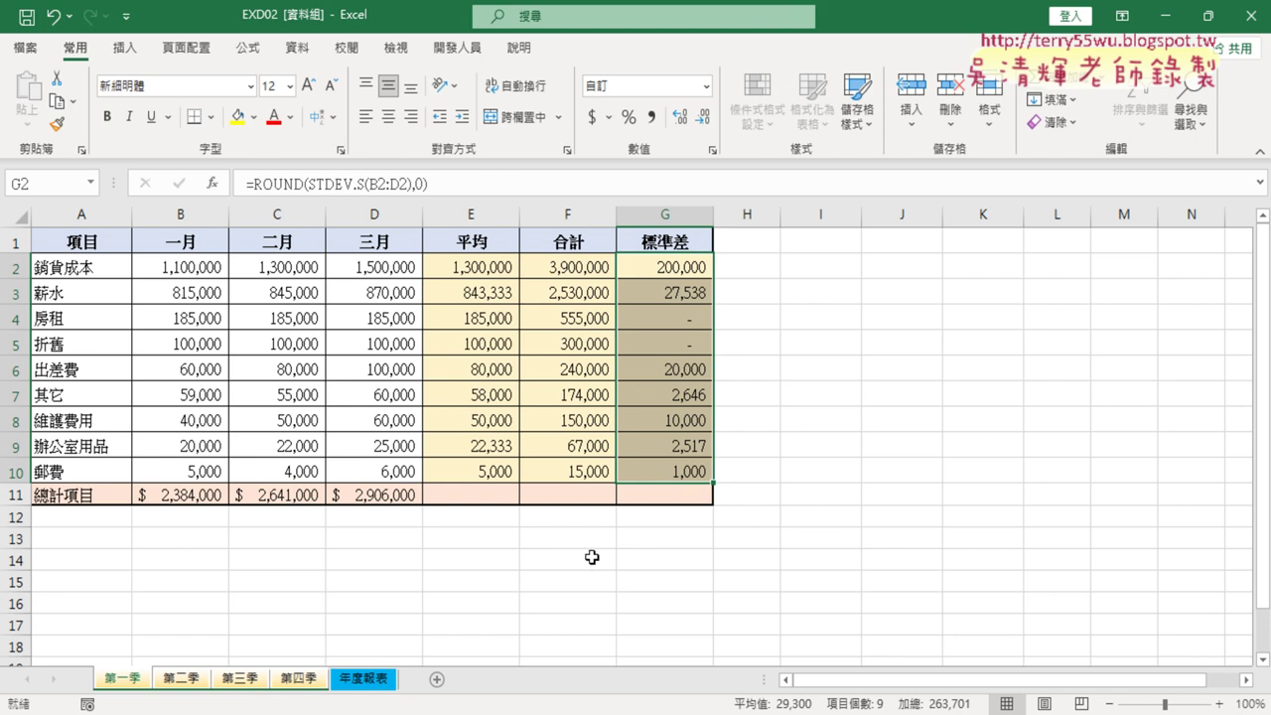
pyautogui.hotkey('alt', 'Tab')
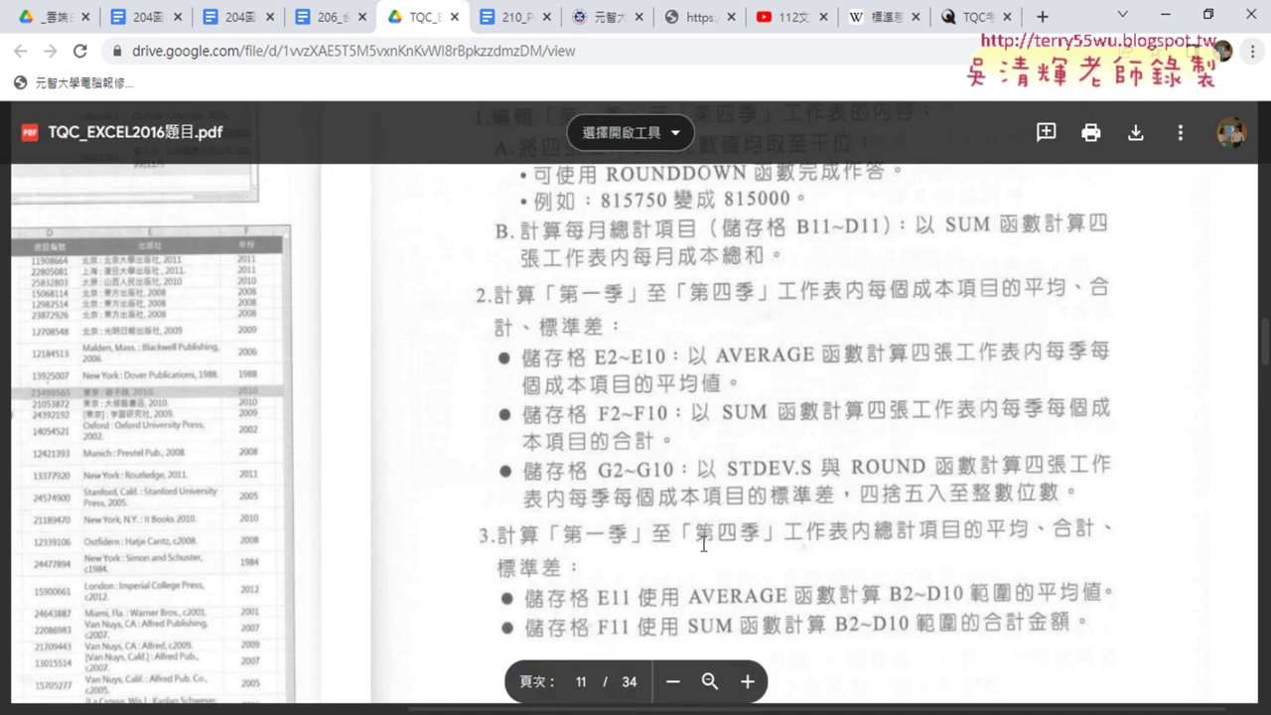
pyautogui.scroll(-1, 804, 541)
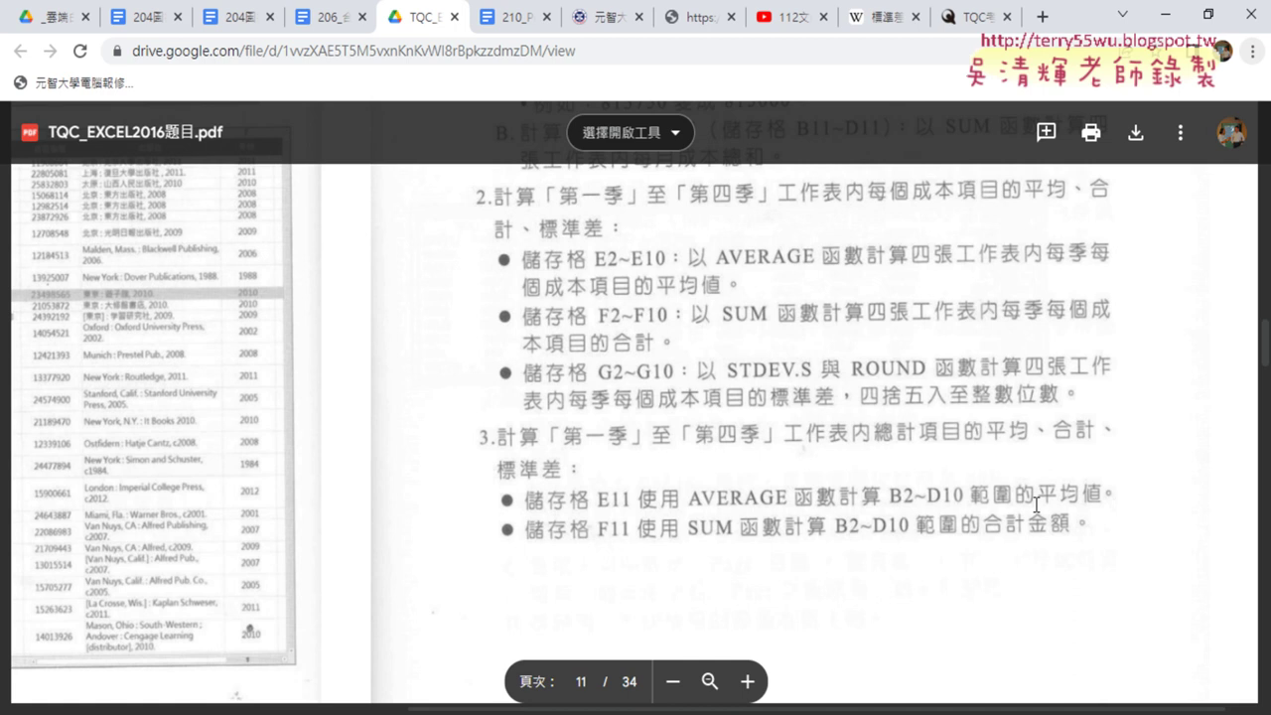
pyautogui.scroll(-2, 1036, 505)
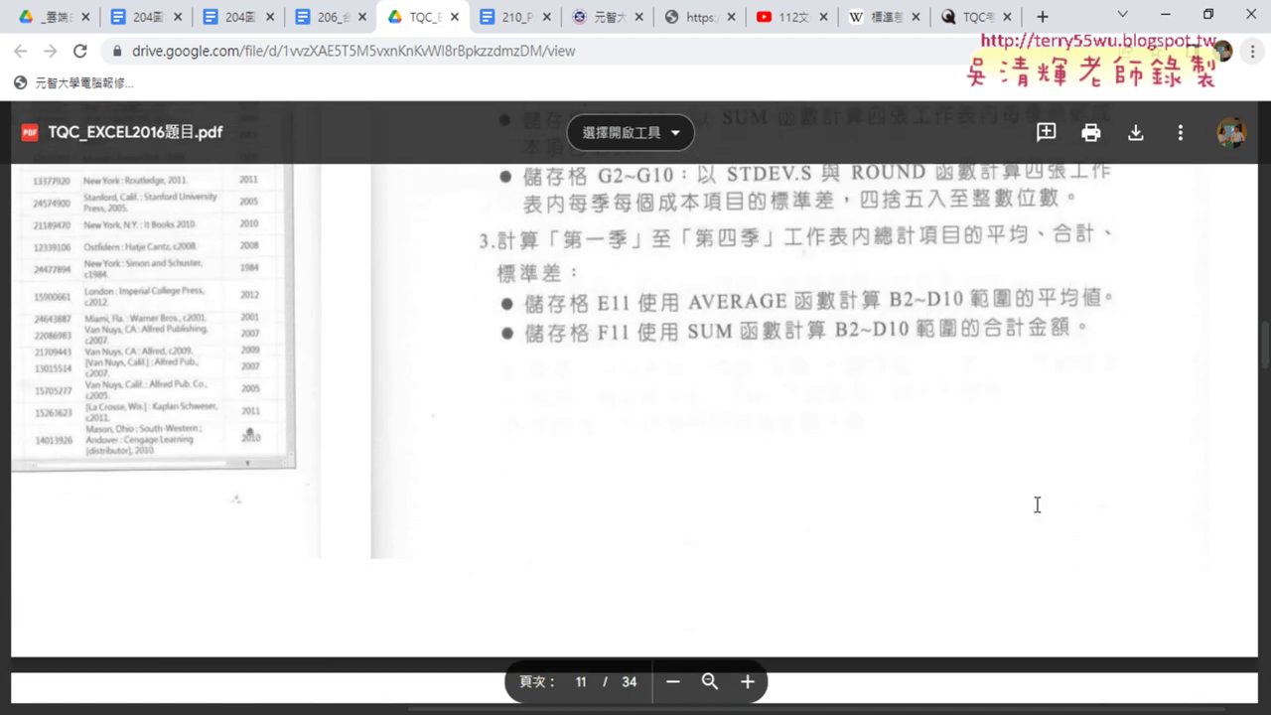
pyautogui.scroll(-3, 1036, 504)
pyautogui.scroll(-2, 1035, 505)
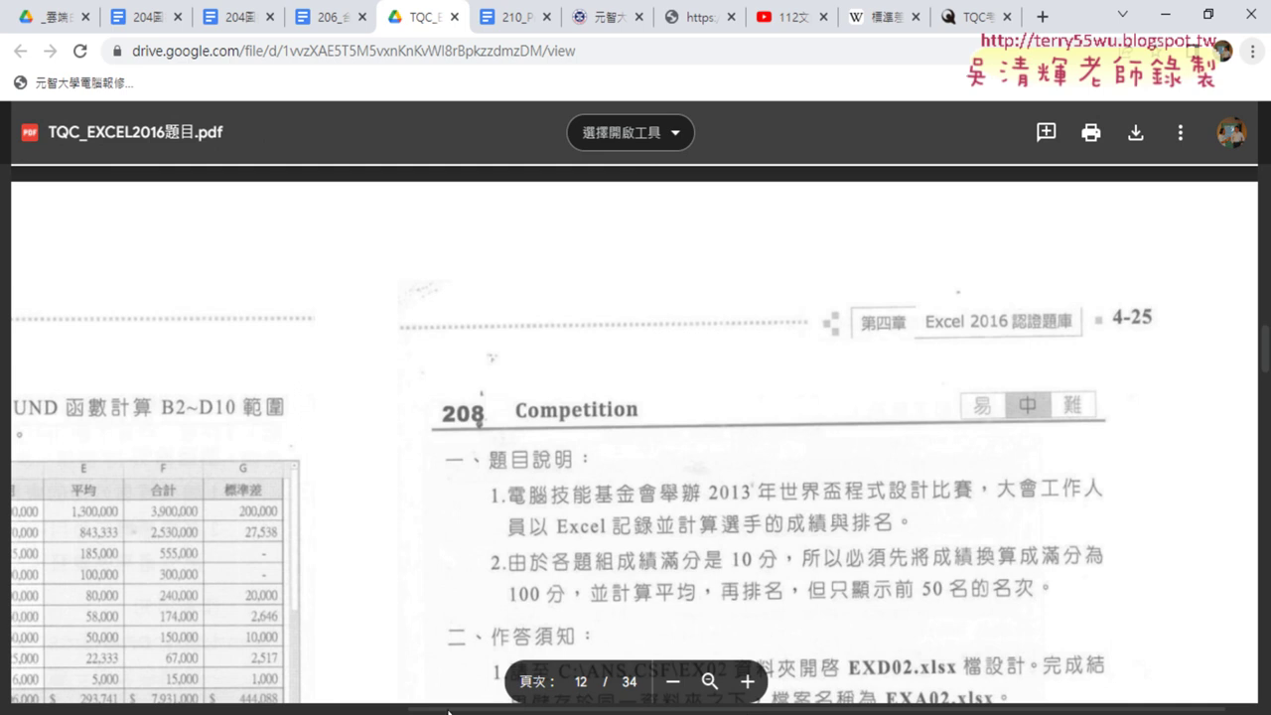
pyautogui.moveTo(485, 711); pyautogui.dragTo(142, 711)
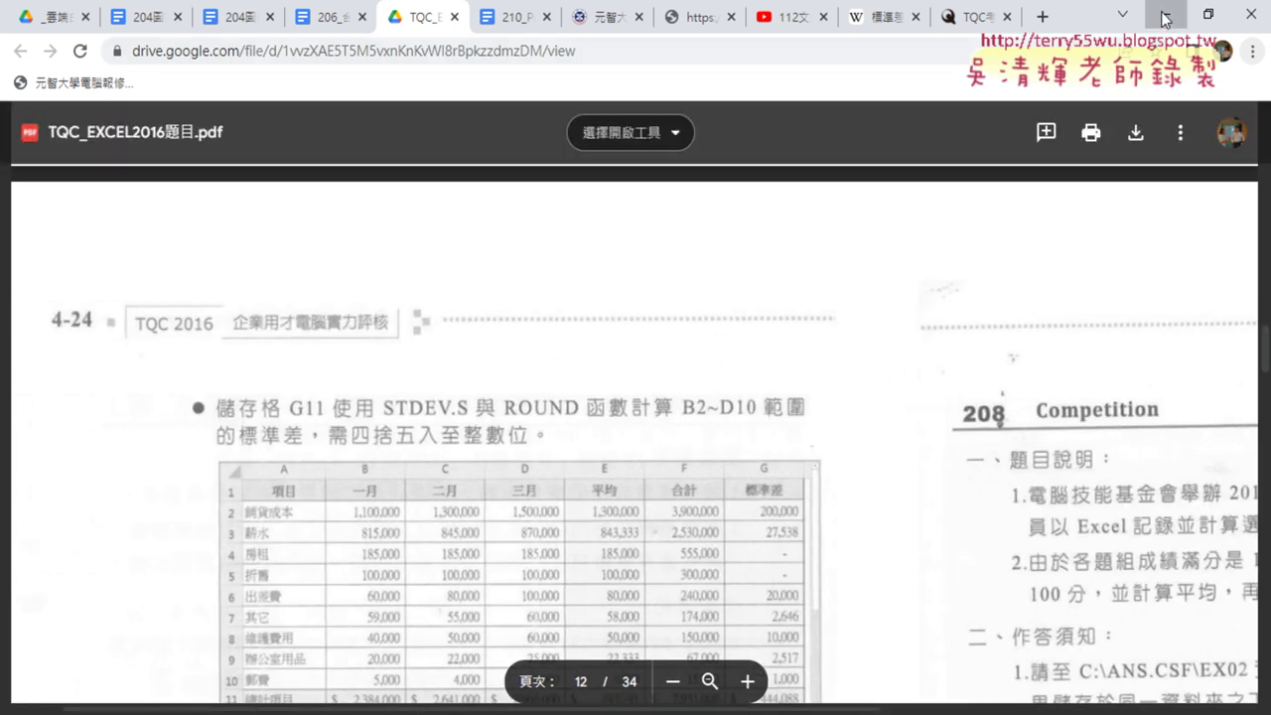
pyautogui.click(1164, 16)
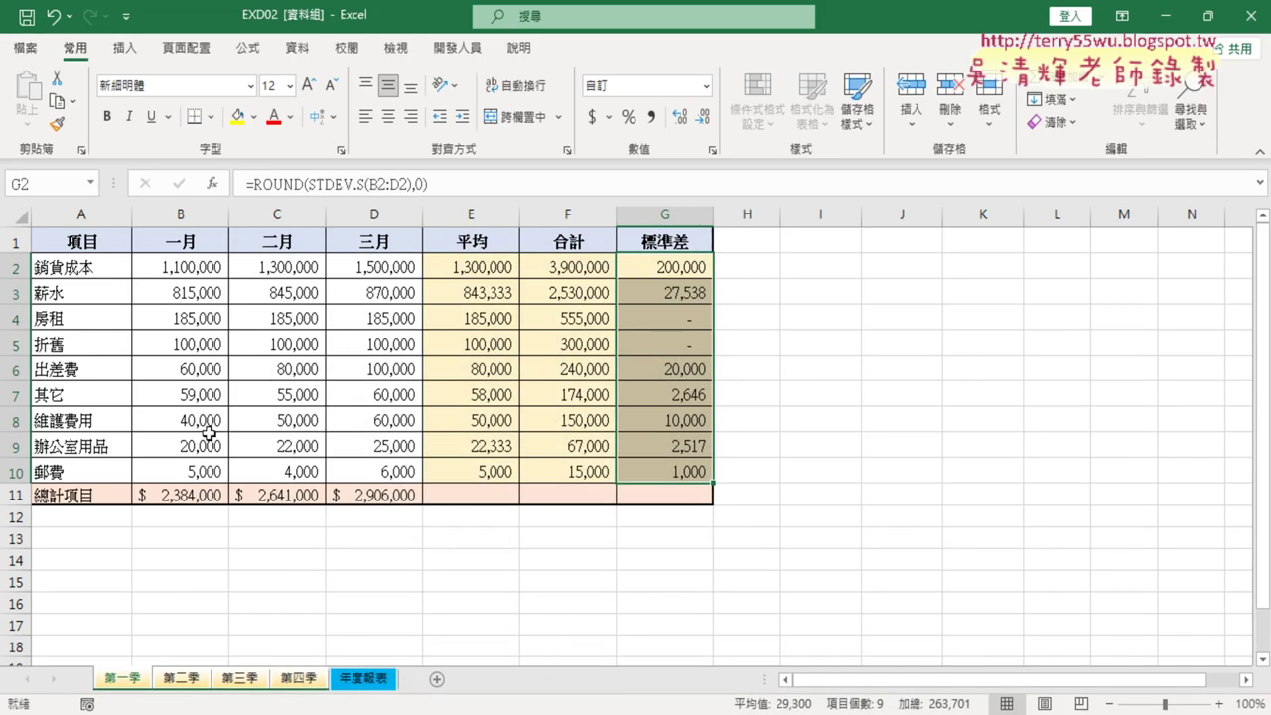
# Review the B11 total, the E2, F2 and G2 formulas, and the G1 標準差 heading
pyautogui.click(169, 492)
pyautogui.click(485, 270)
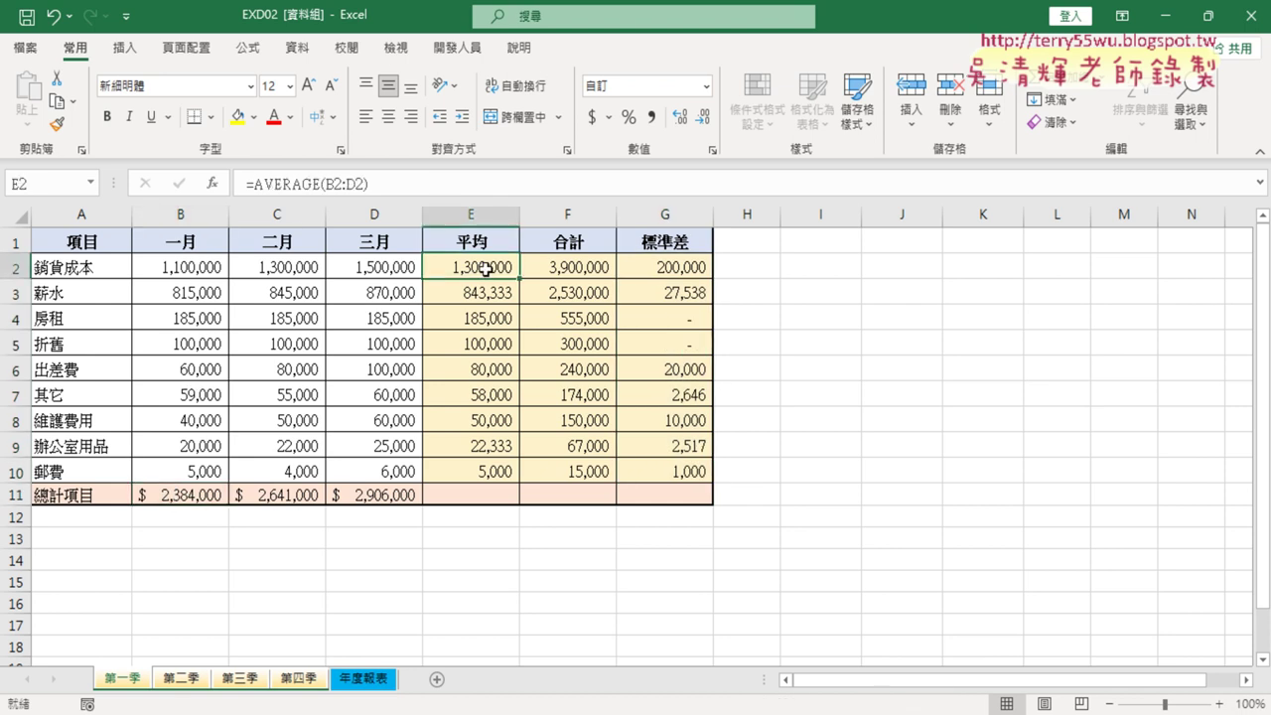
pyautogui.click(564, 269)
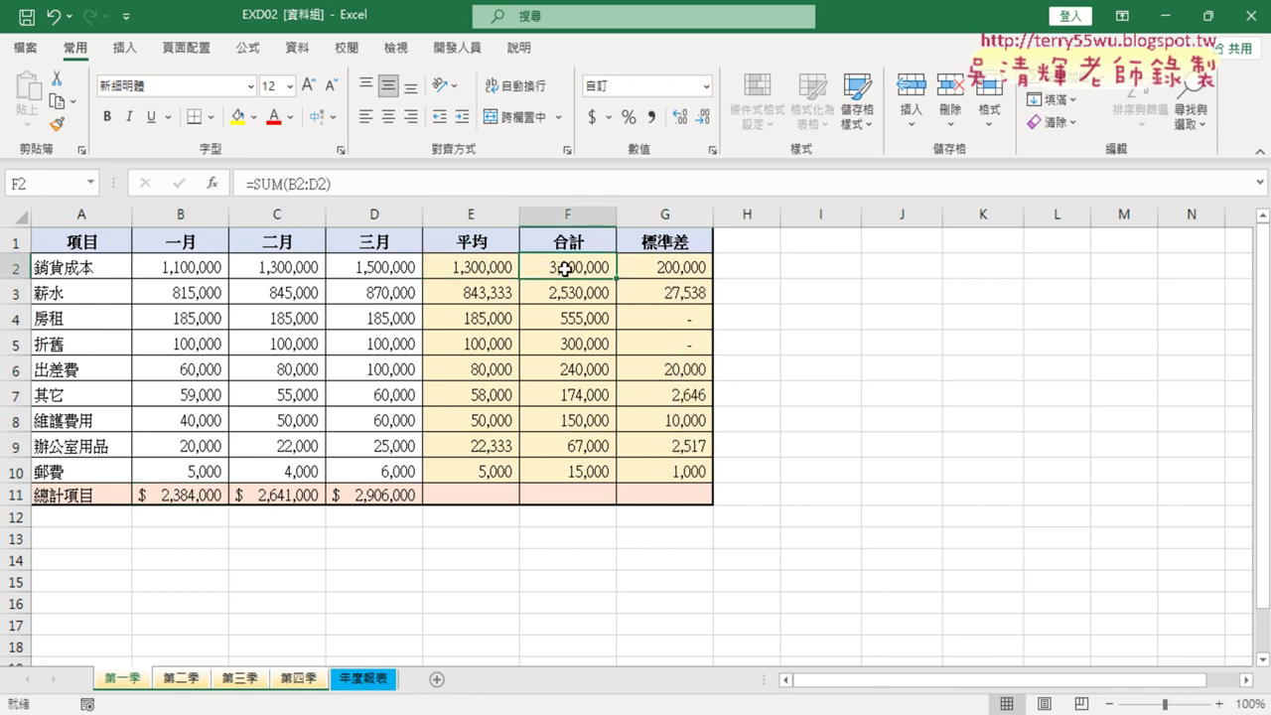
pyautogui.click(691, 270)
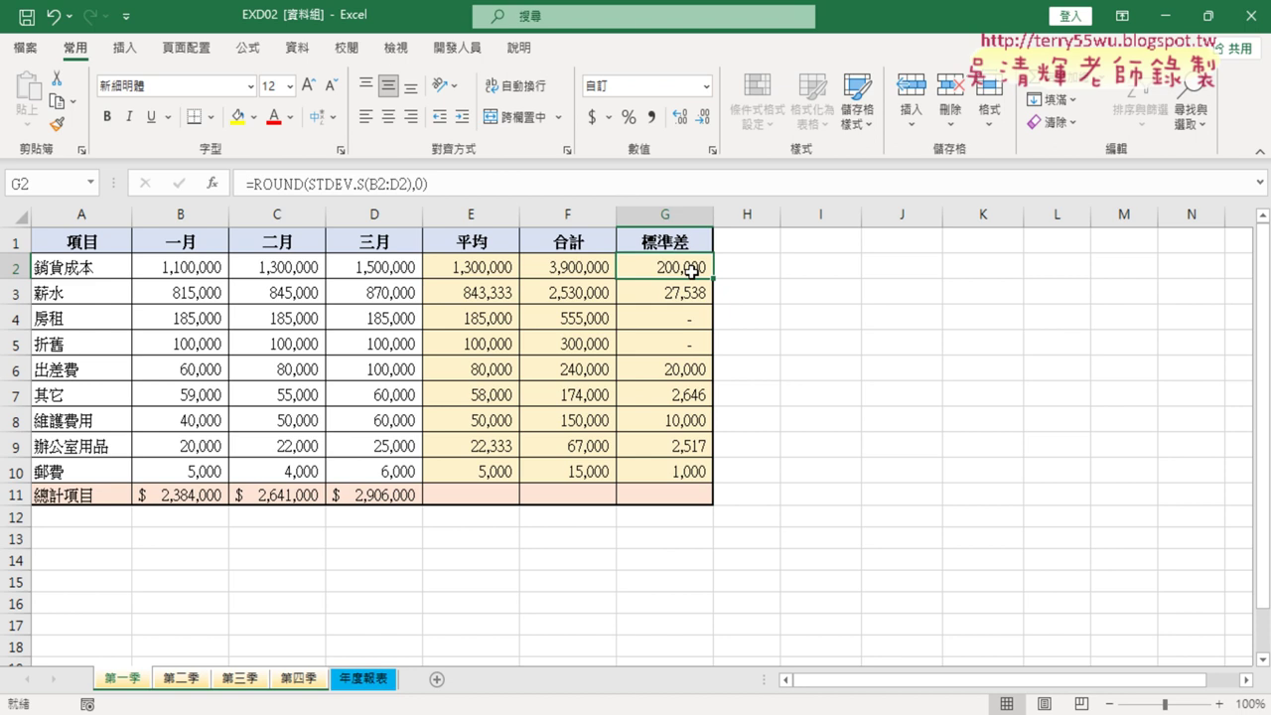
pyautogui.click(689, 234)
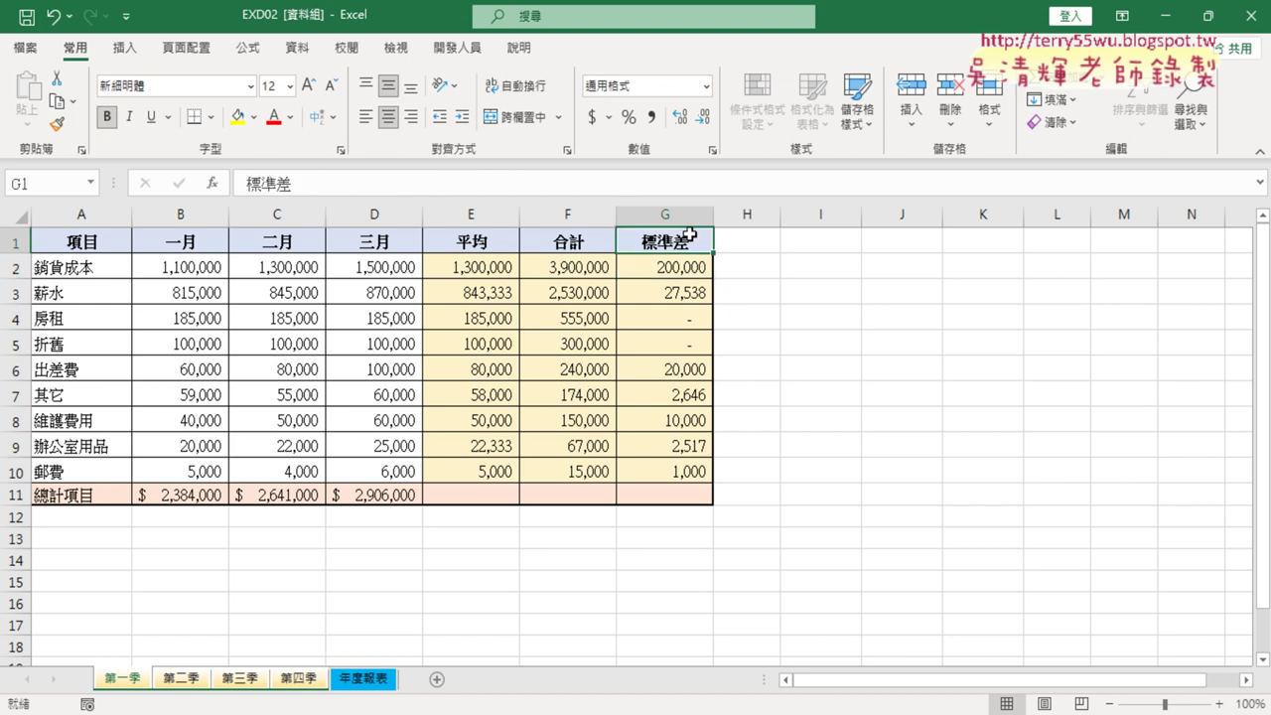
# Read the Wikipedia 標準差 article, then minimize Chrome back to the EXD02 workbook
pyautogui.click(594, 710)
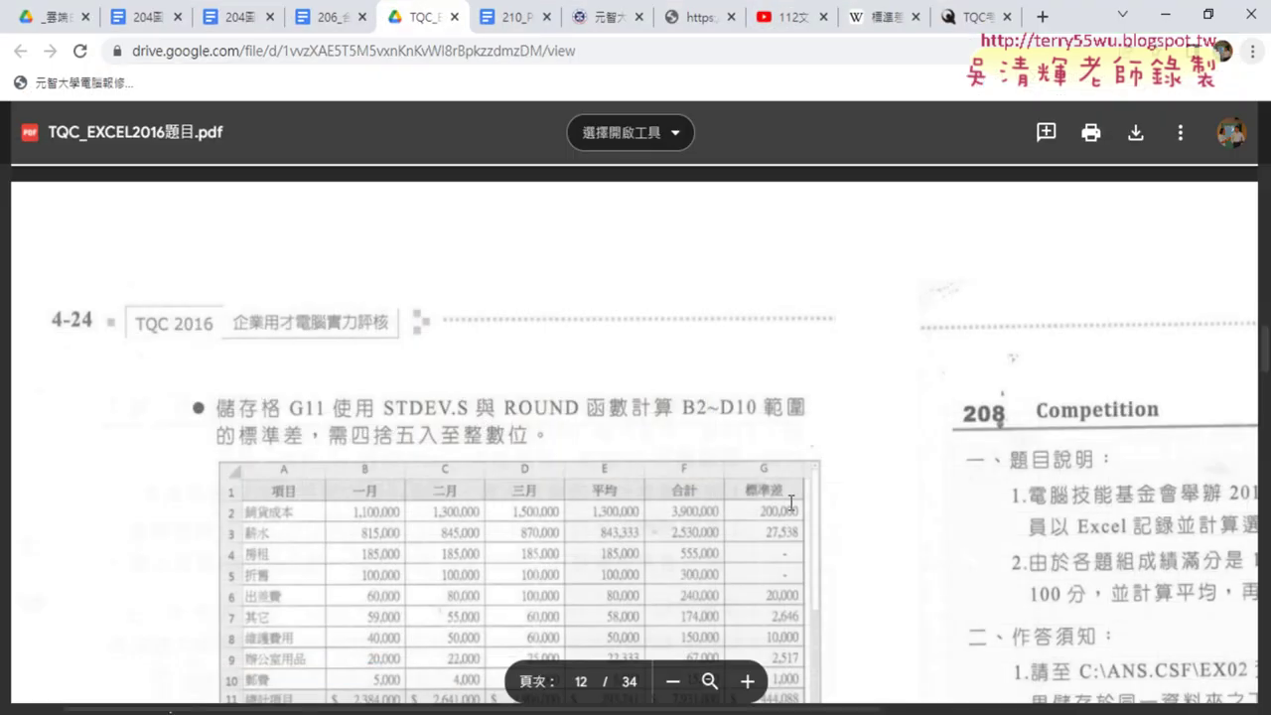
pyautogui.click(884, 20)
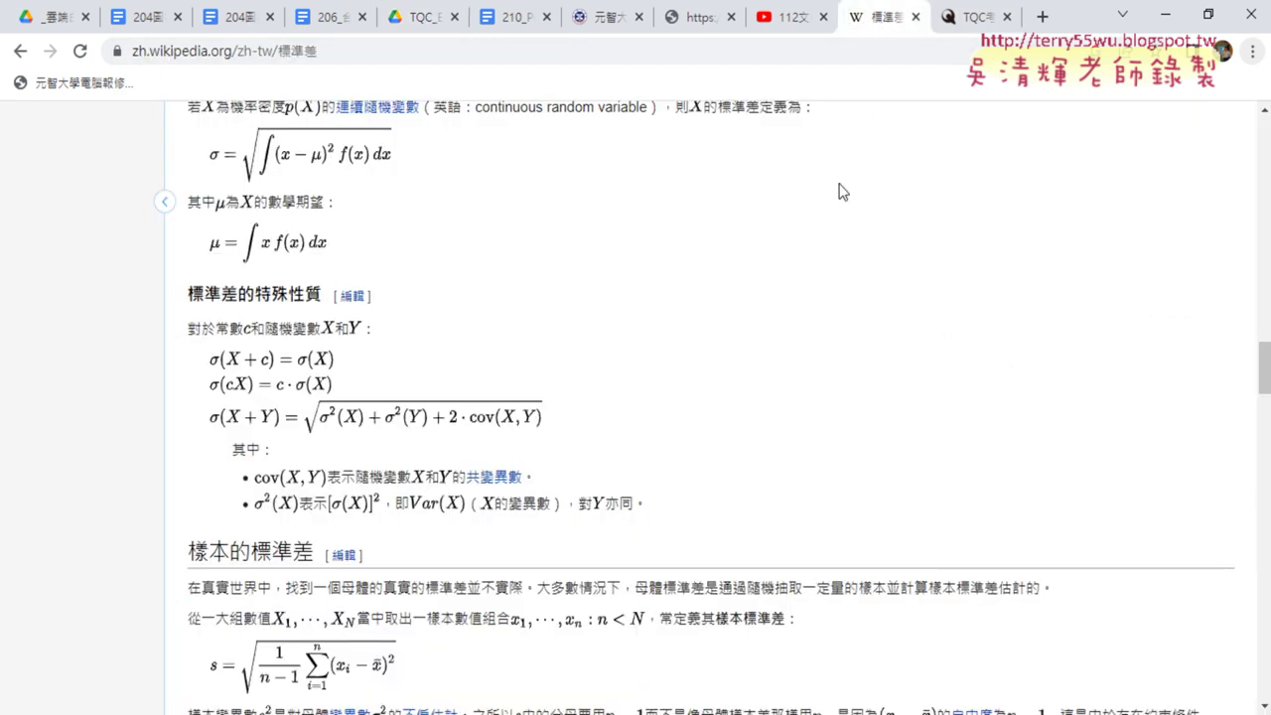
pyautogui.moveTo(1264, 368); pyautogui.dragTo(1264, 134)
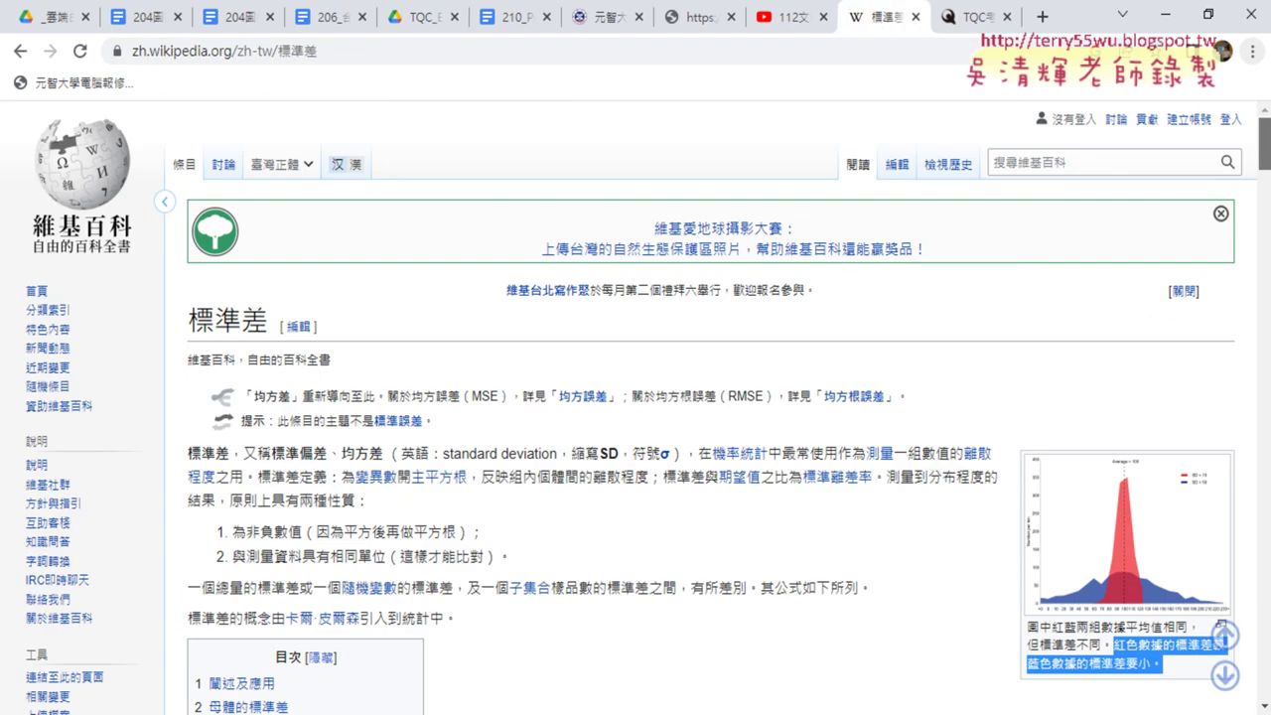
pyautogui.scroll(-3, 760, 409)
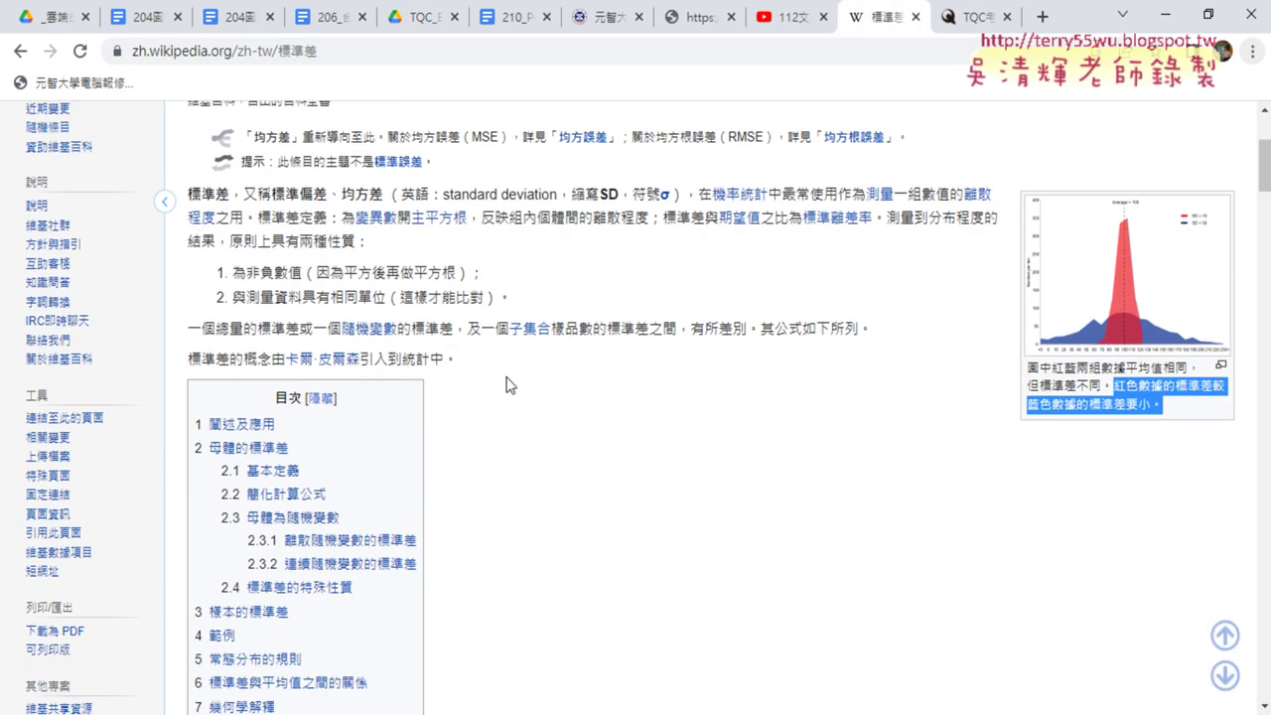
pyautogui.click(1176, 353)
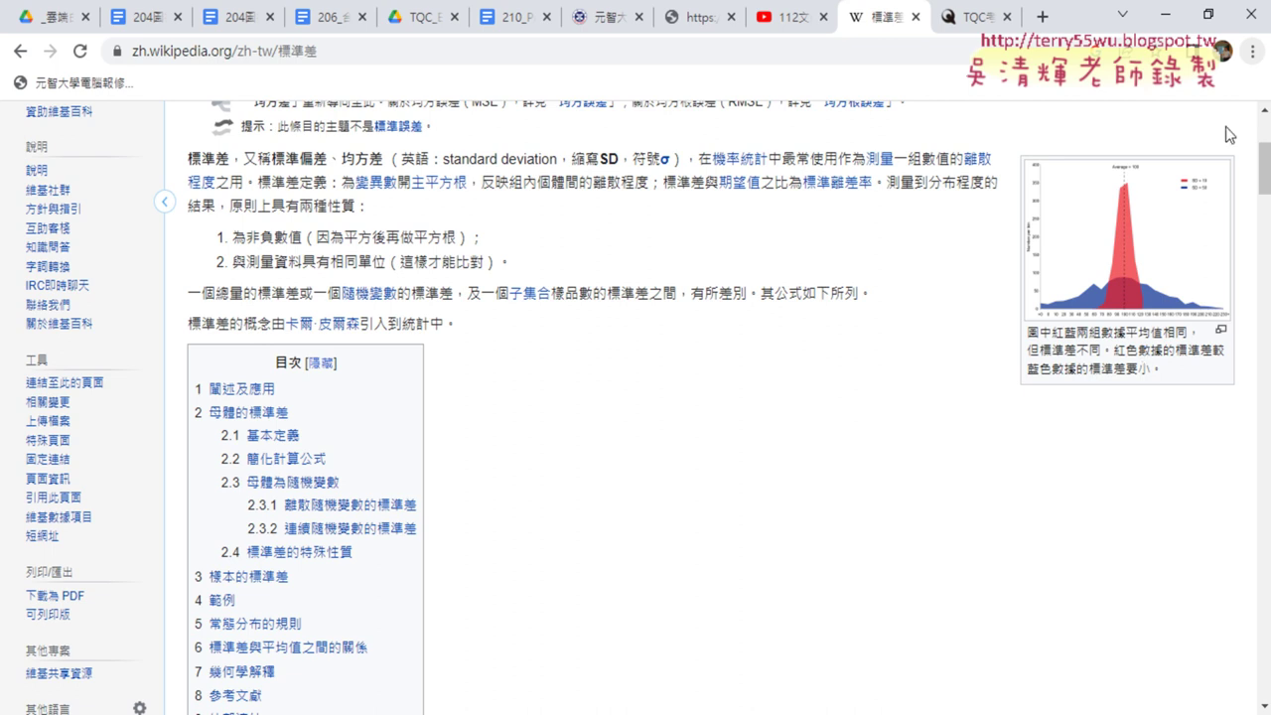
pyautogui.click(1166, 14)
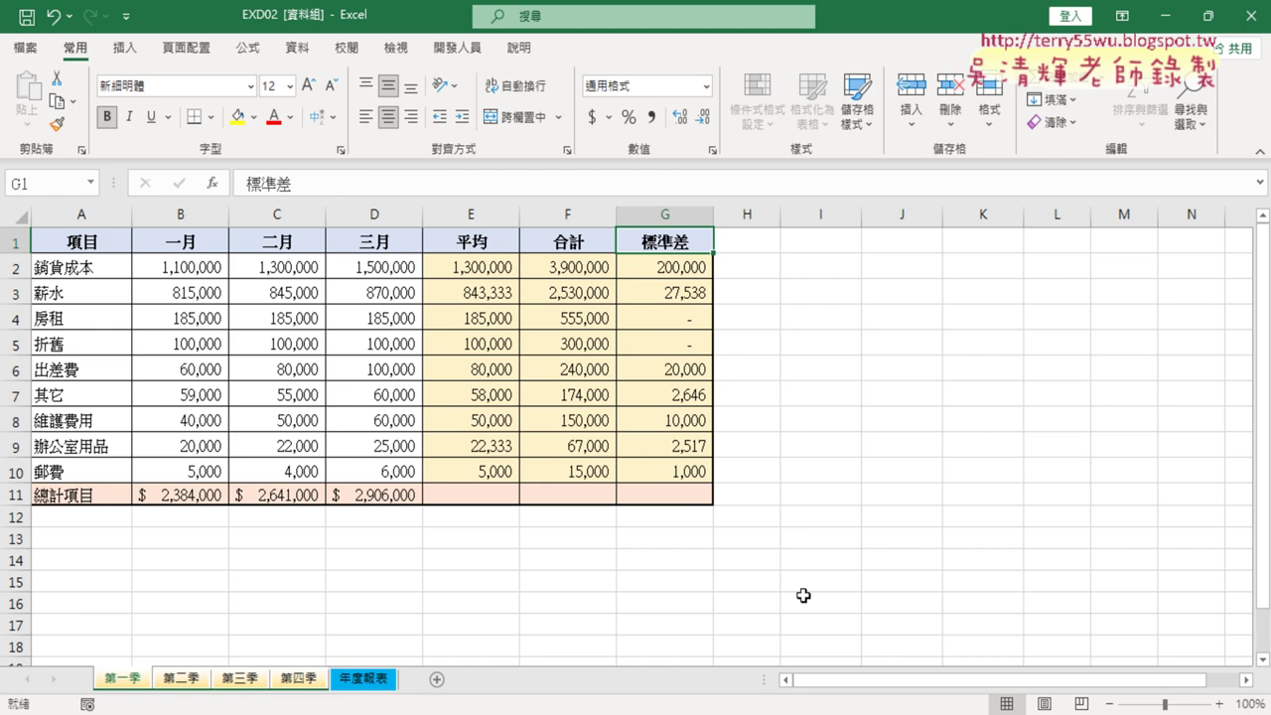
# After rechecking the exercise PDF, select E11 and show the AutoSum function choices
pyautogui.hotkey('alt', 'Tab')
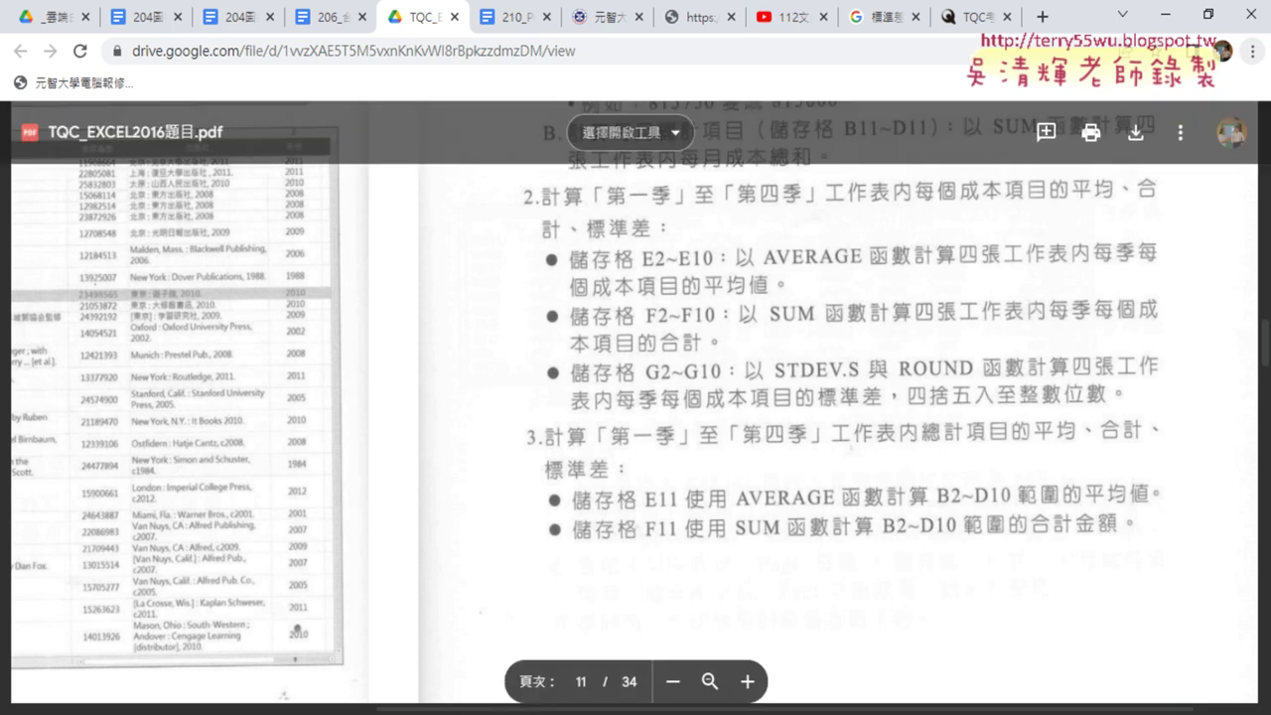
pyautogui.hotkey('alt', 'Tab')
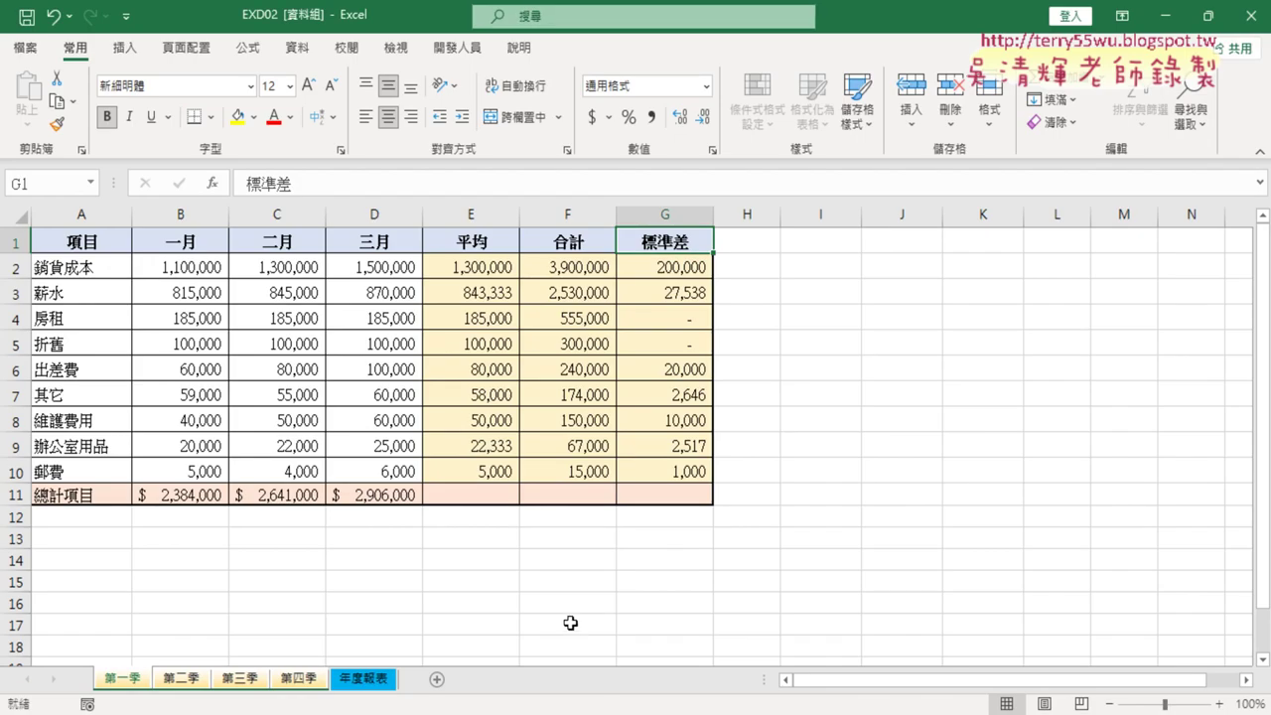
pyautogui.click(478, 489)
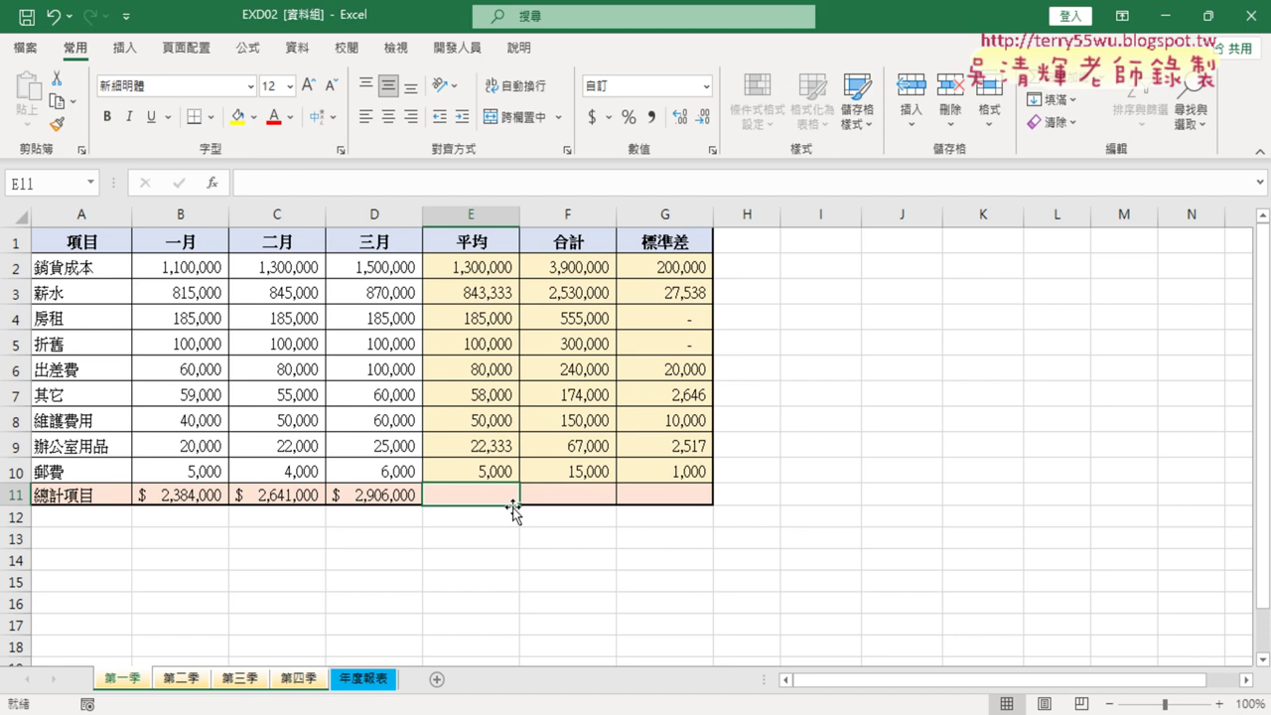
pyautogui.hotkey('alt', 'Tab')
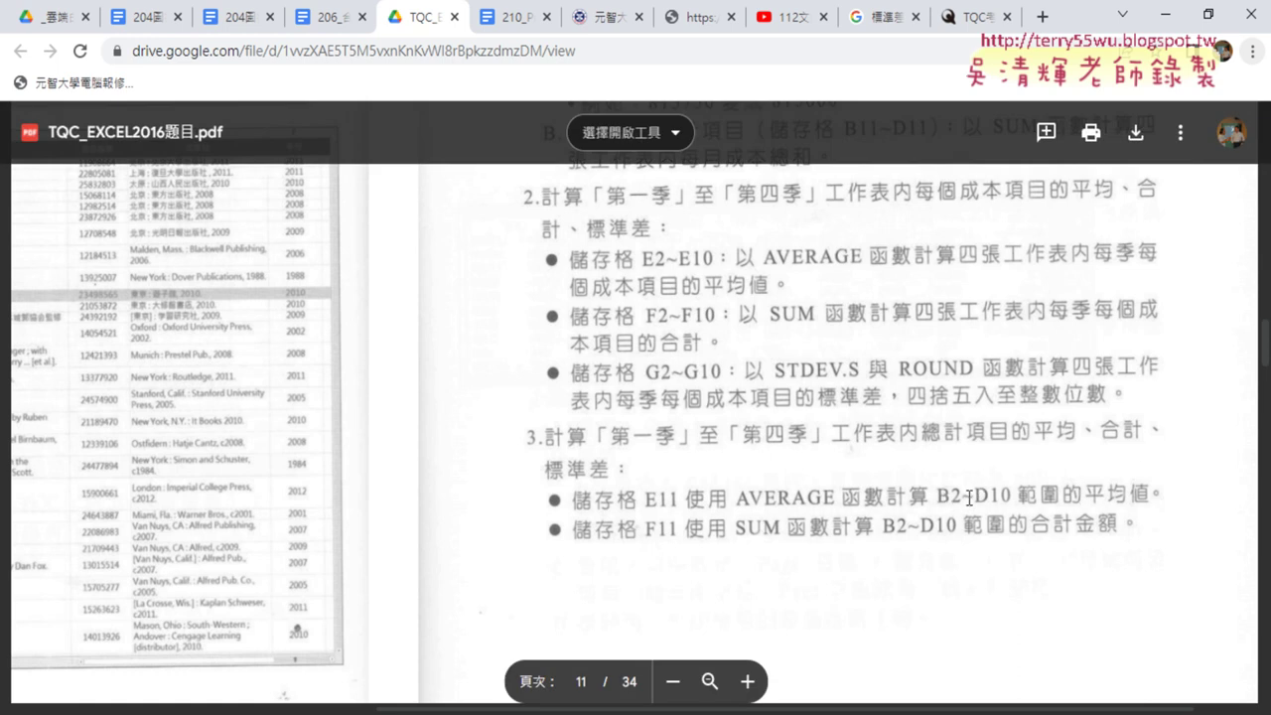
pyautogui.click(1169, 24)
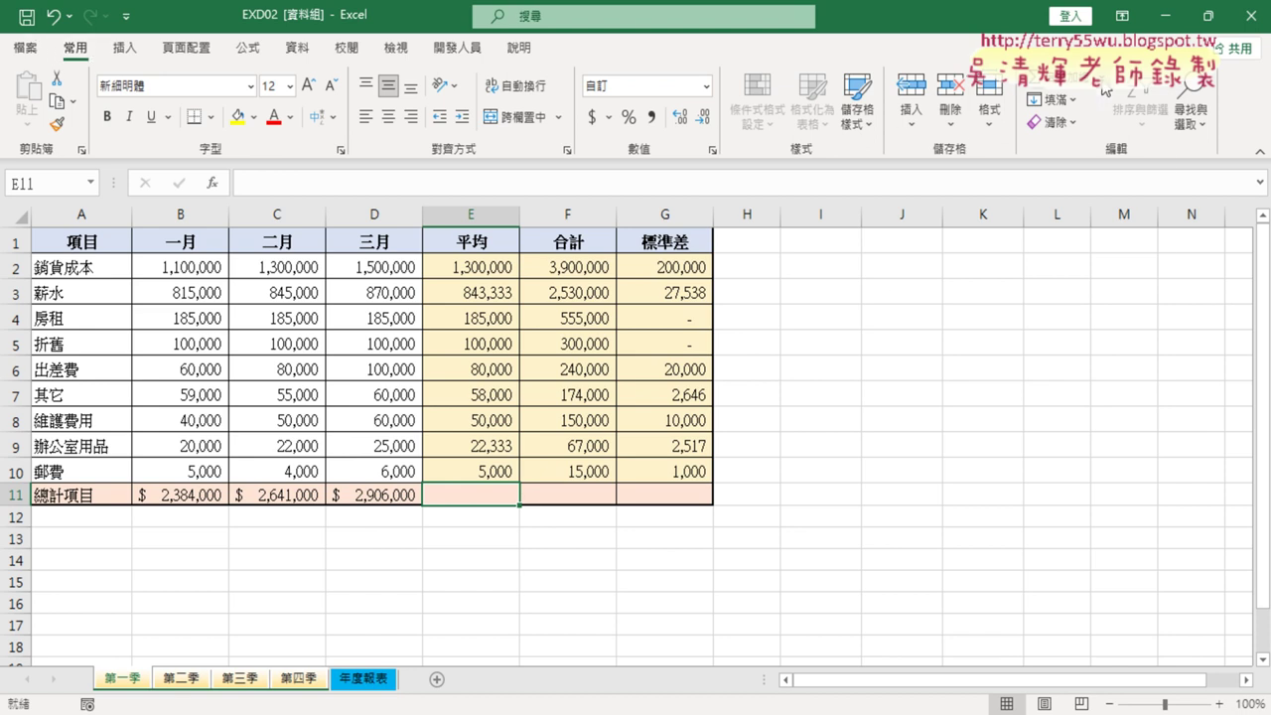
pyautogui.click(1099, 80)
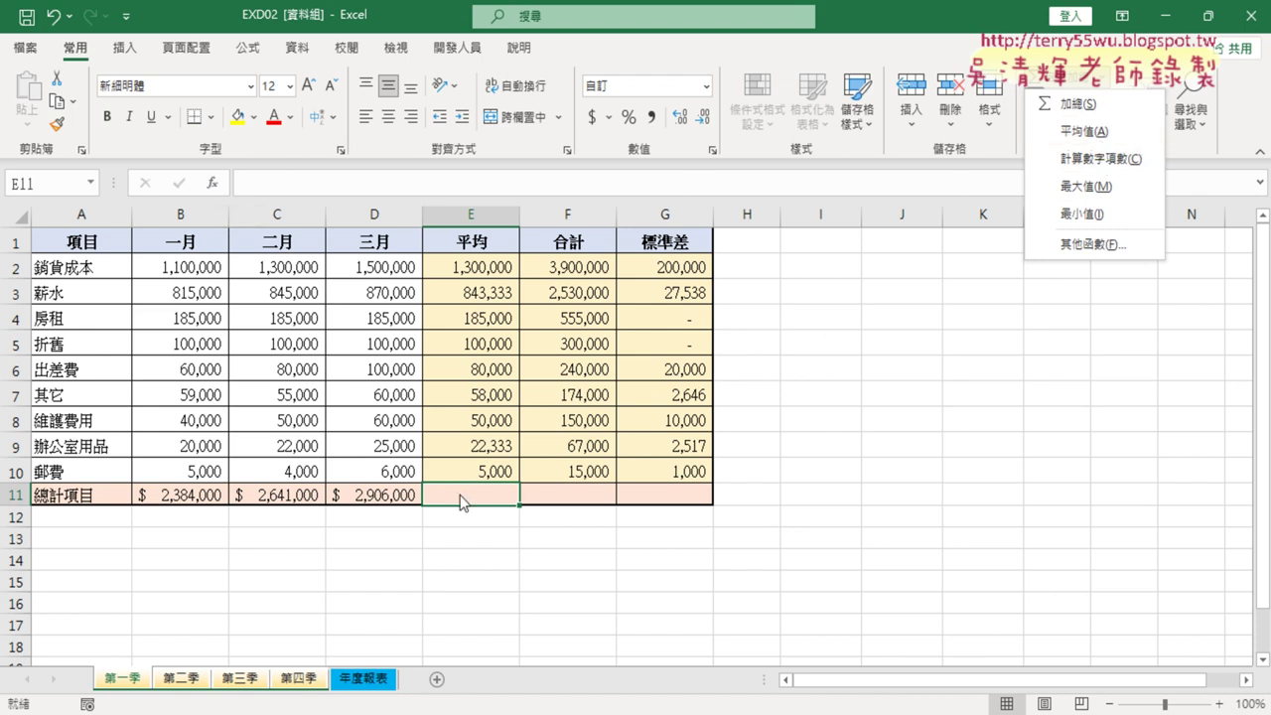
# Enter =AVERAGE(B2:D10) in E11, which shows $ 293,741
pyautogui.click(1092, 131)
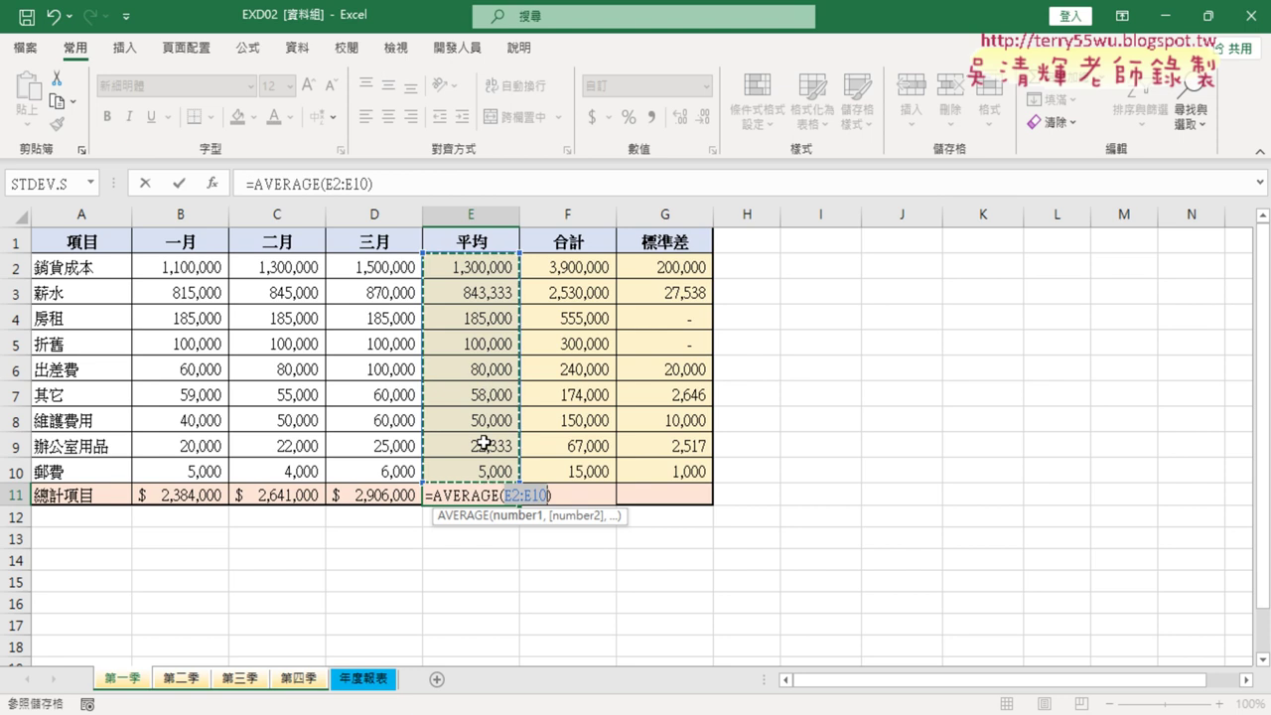
pyautogui.click(169, 267)
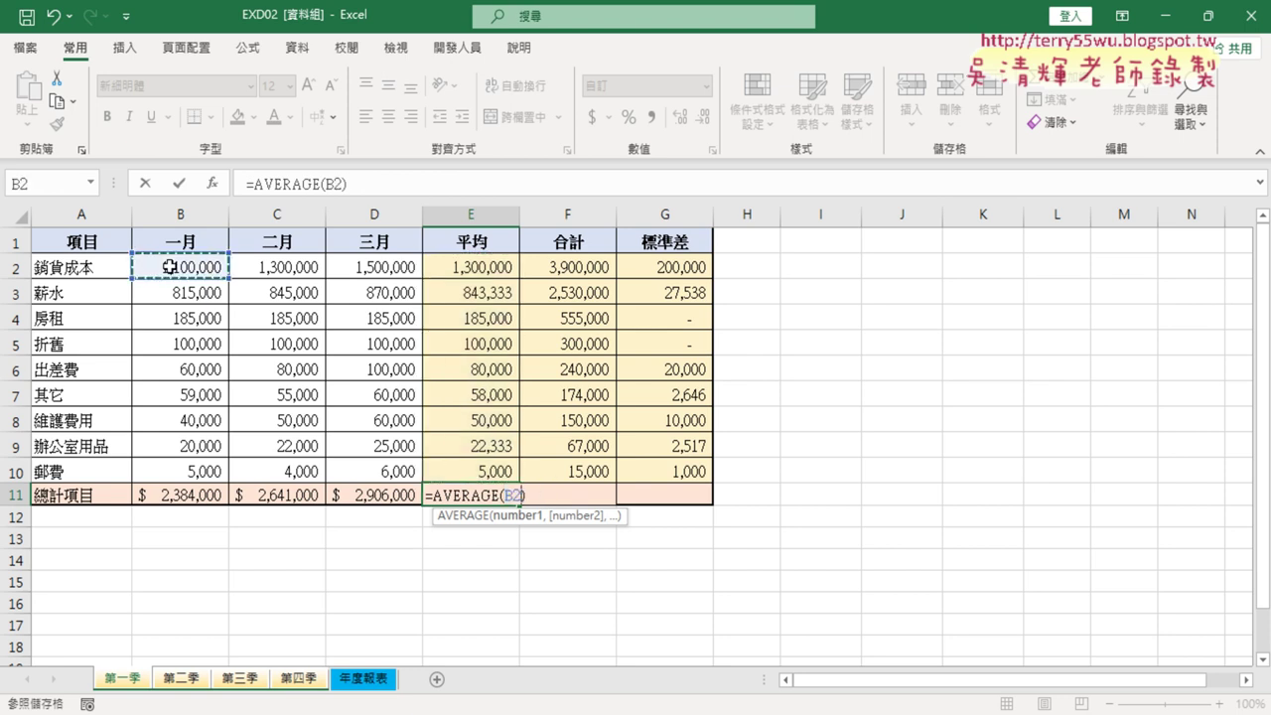
pyautogui.moveTo(170, 267); pyautogui.dragTo(385, 467)
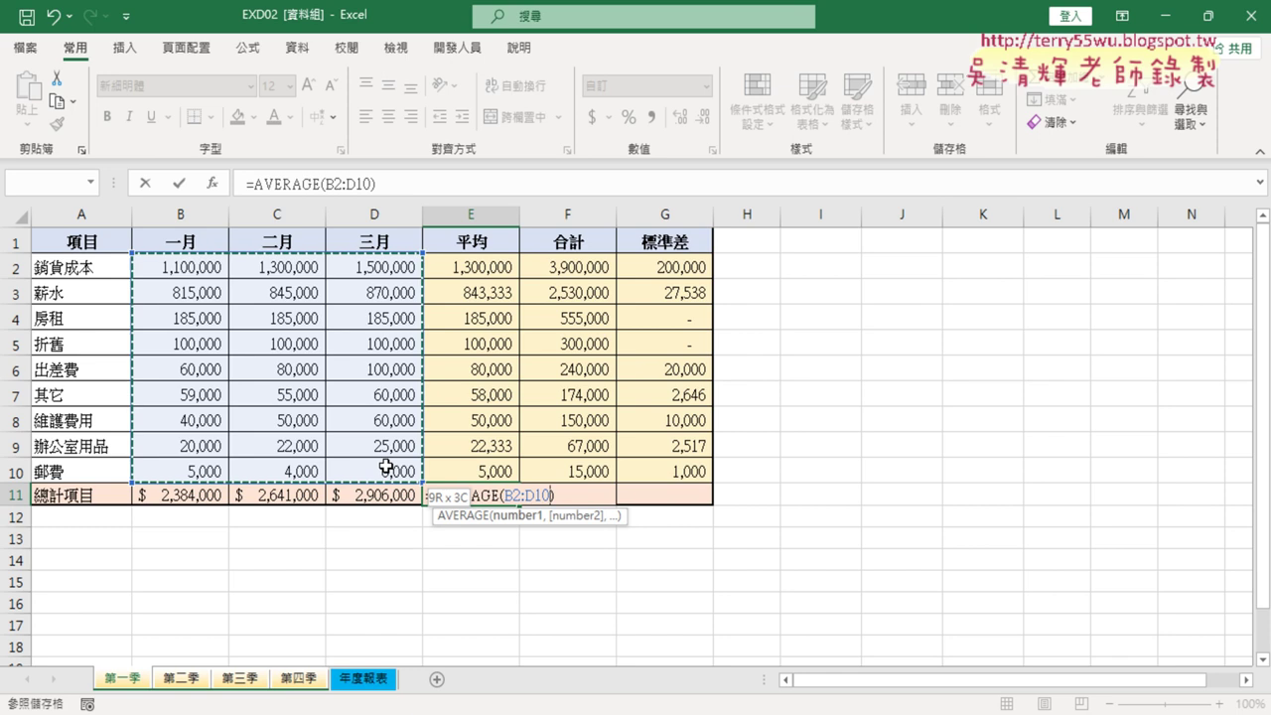
pyautogui.click(180, 185)
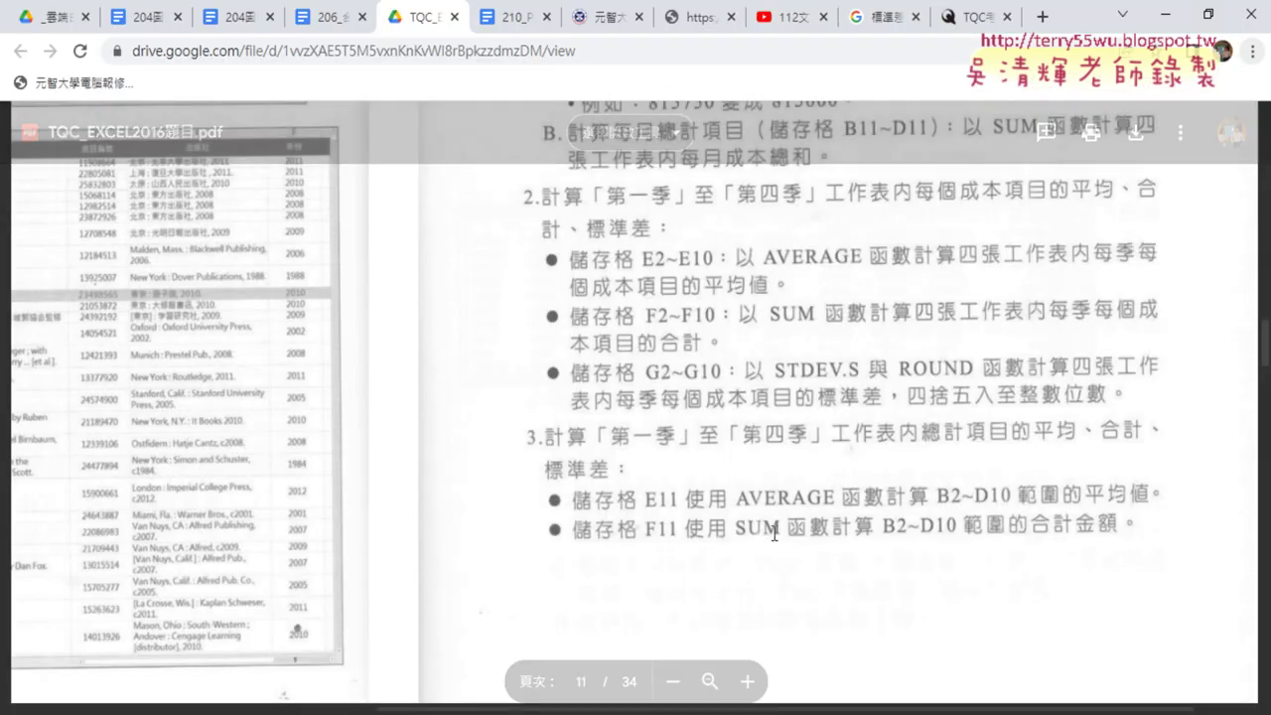
# Enter =SUM(B2:D10) in F11 for a grand total of $ 7,931,000
pyautogui.click(1164, 15)
pyautogui.click(574, 499)
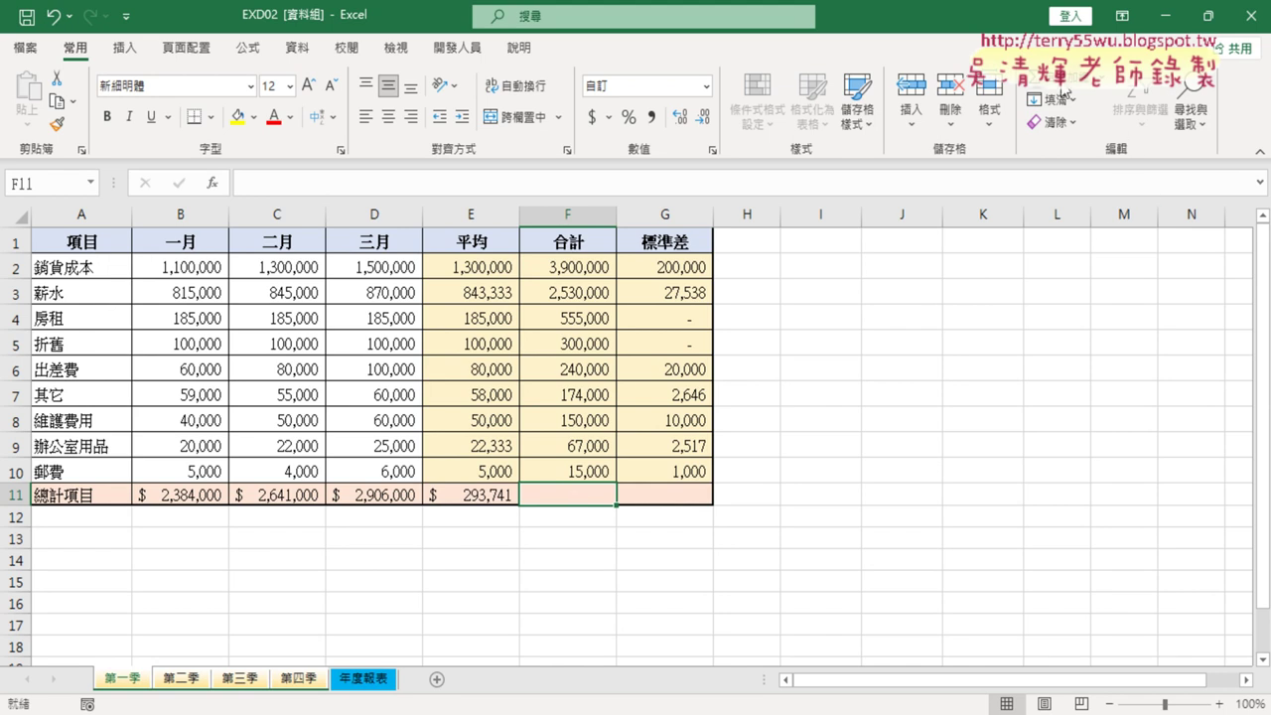
pyautogui.click(1060, 92)
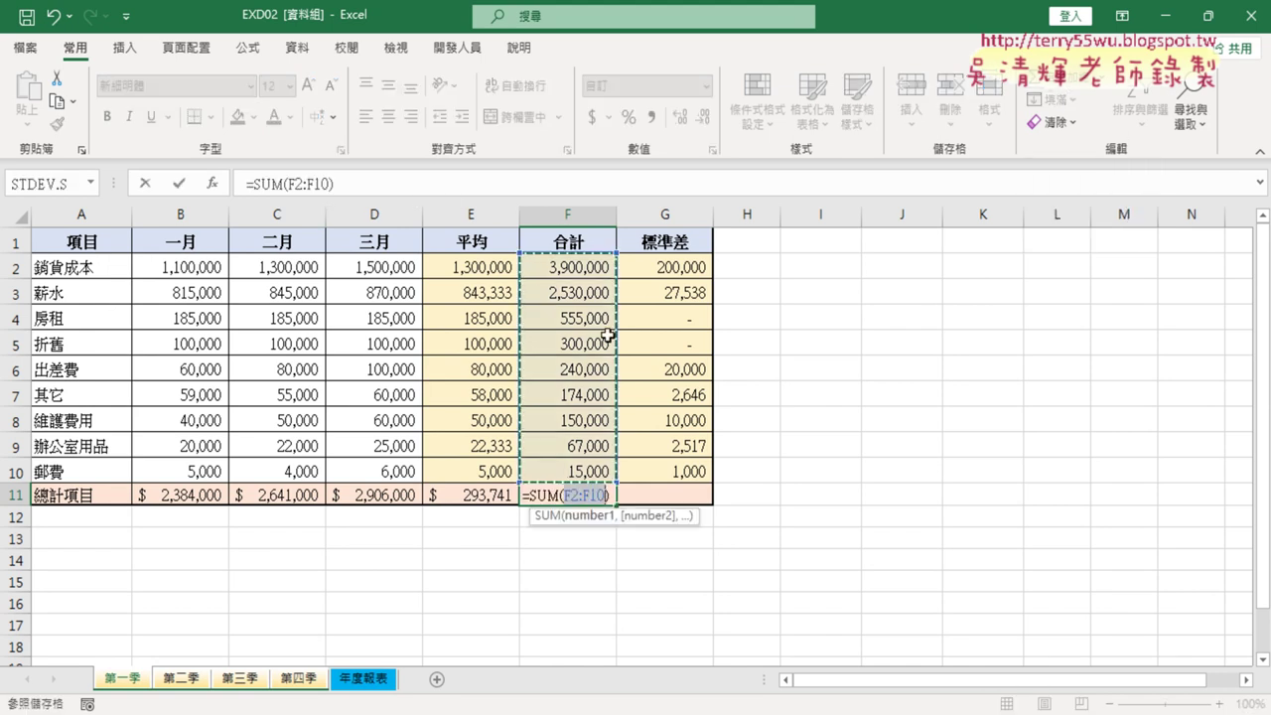
pyautogui.moveTo(172, 269)
pyautogui.mouseDown()
pyautogui.moveTo(292, 334)
pyautogui.moveTo(402, 472)
pyautogui.mouseUp()
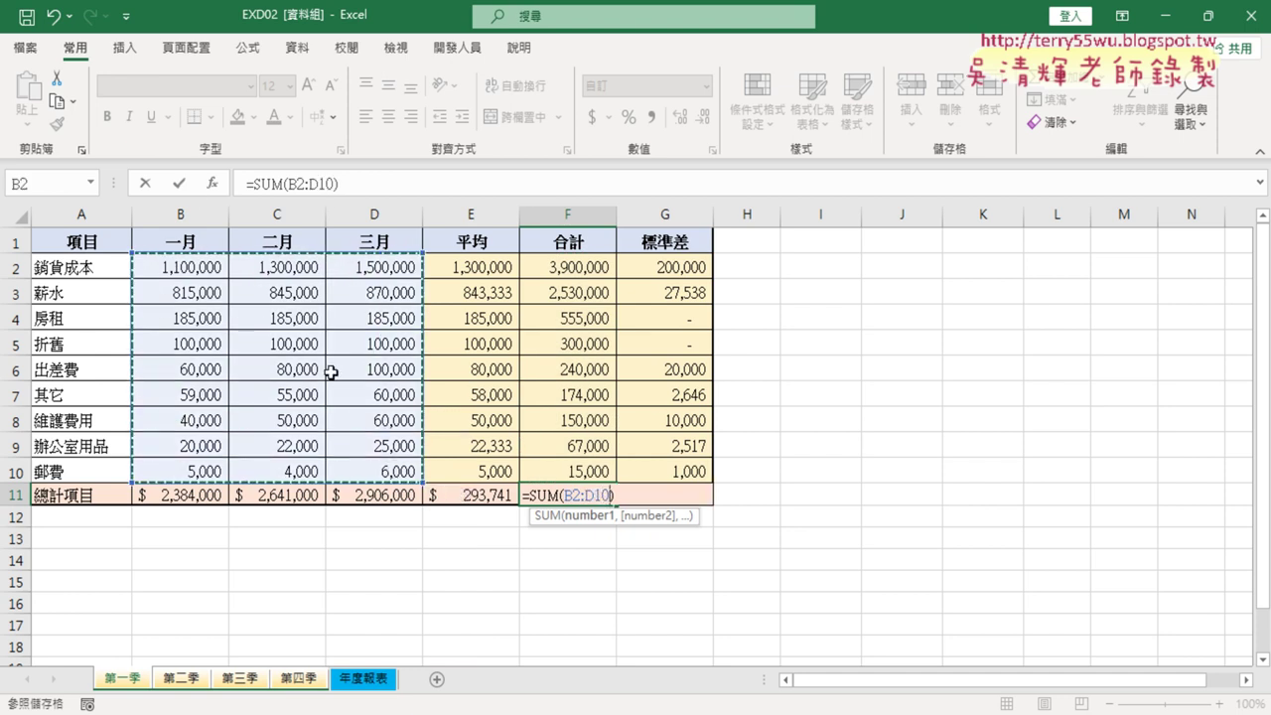
pyautogui.click(179, 183)
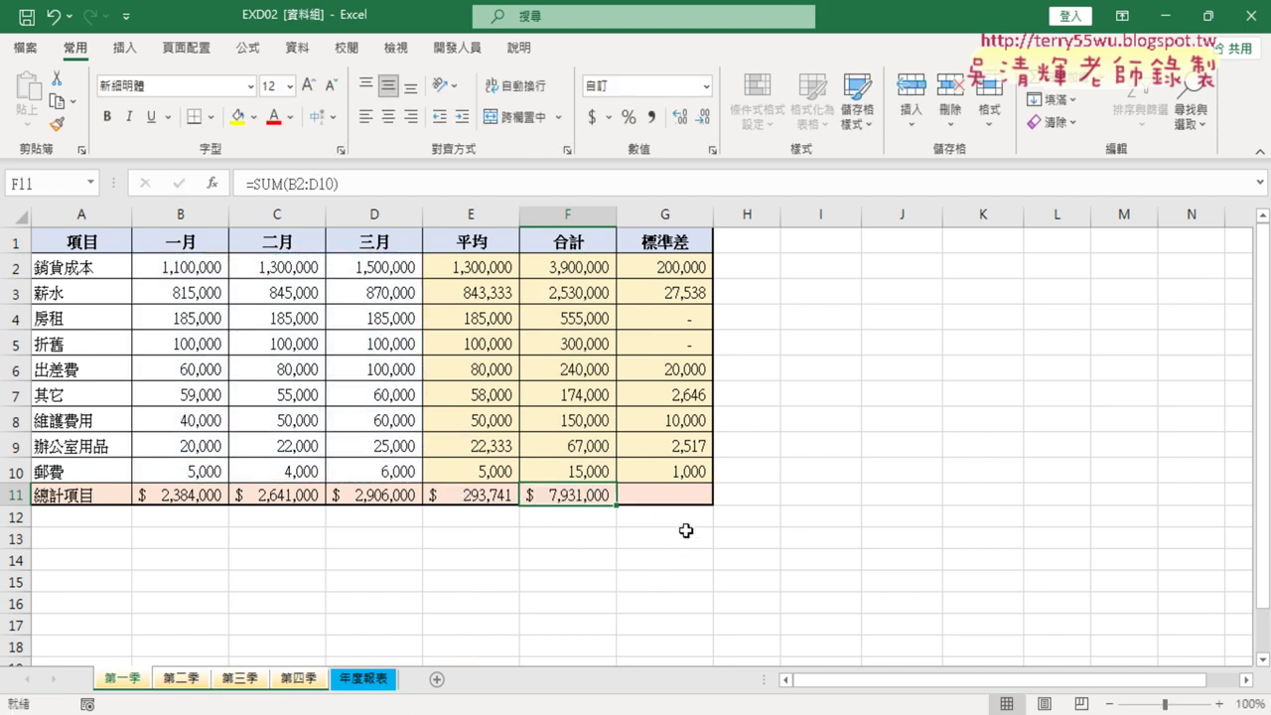
pyautogui.click(687, 500)
# Read the PDF's G11 instruction (ROUND of STDEV.S over B2~D10), then return to the workbook
pyautogui.click(517, 707)
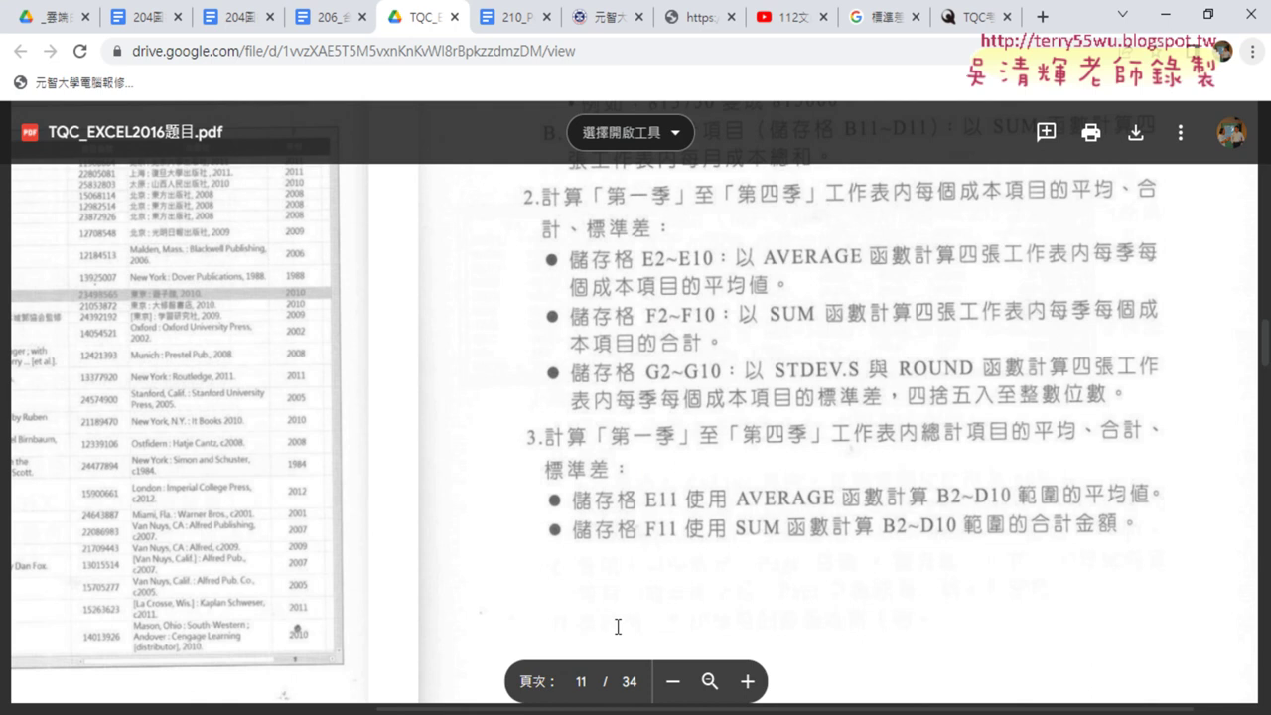
pyautogui.scroll(-3, 907, 608)
pyautogui.hscroll(-5, 907, 608)
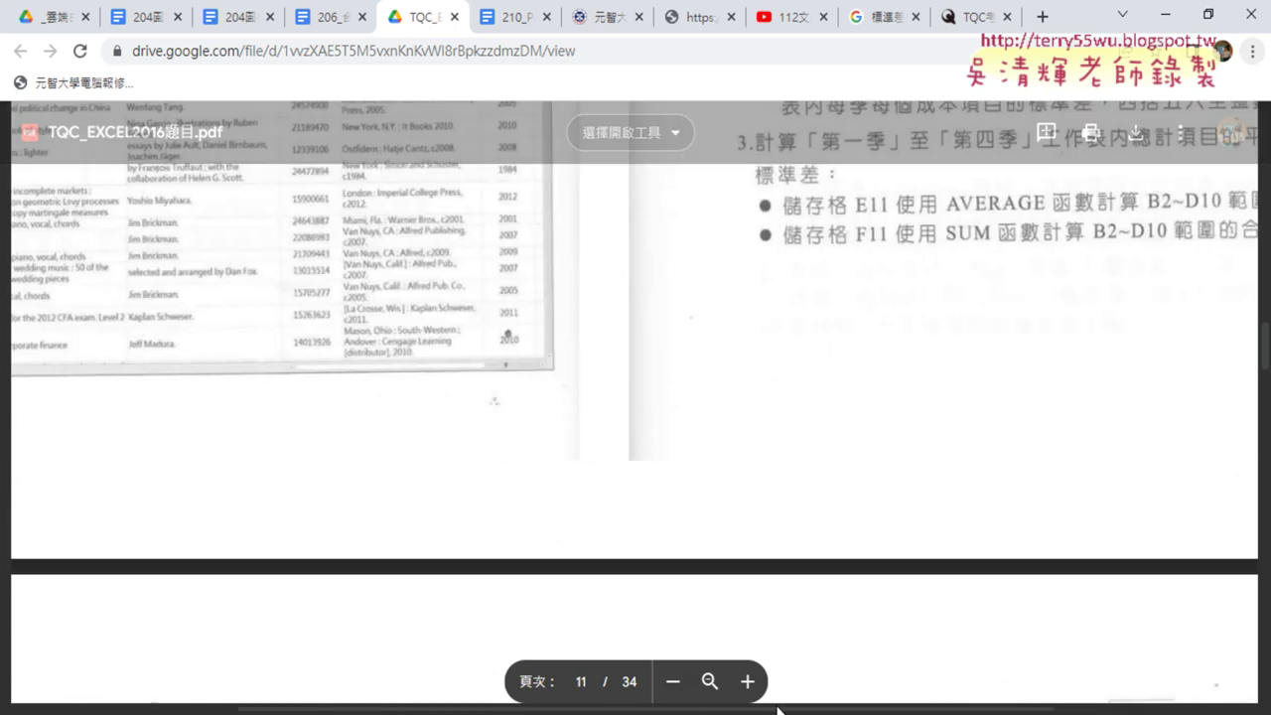
pyautogui.scroll(1, 554, 630)
pyautogui.scroll(-1, 553, 630)
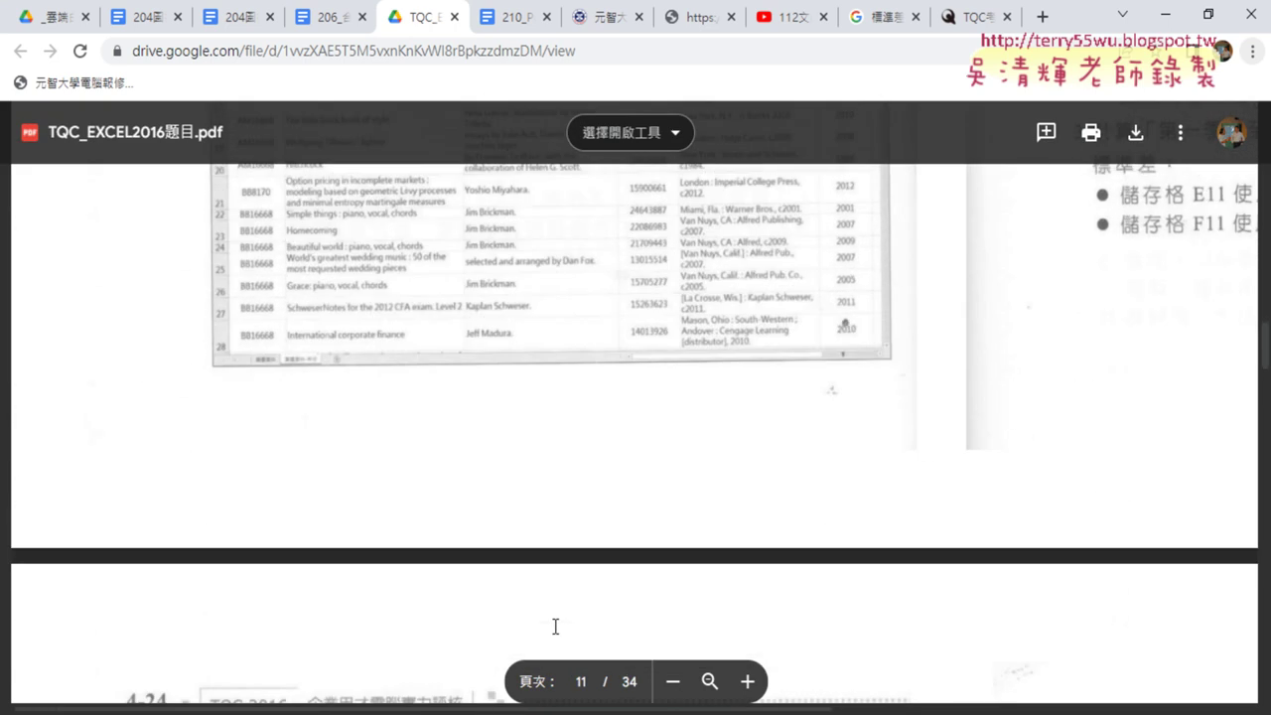
pyautogui.scroll(-3, 555, 606)
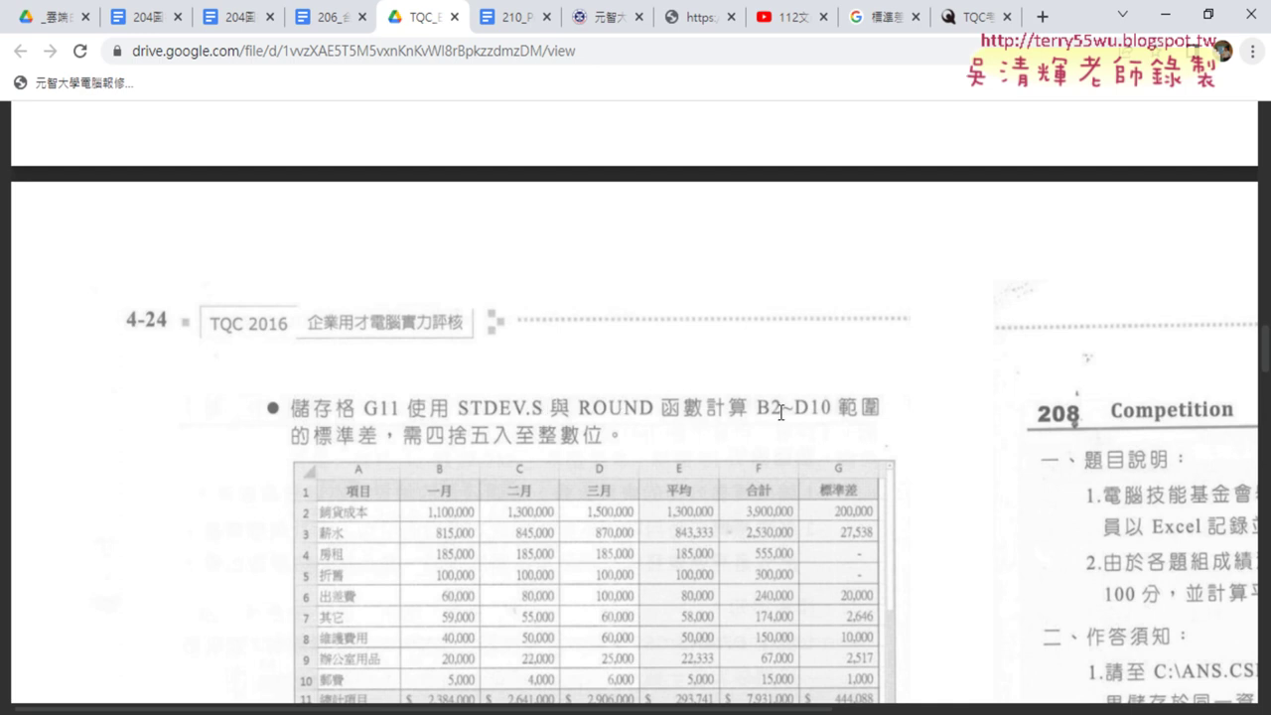
pyautogui.click(1163, 16)
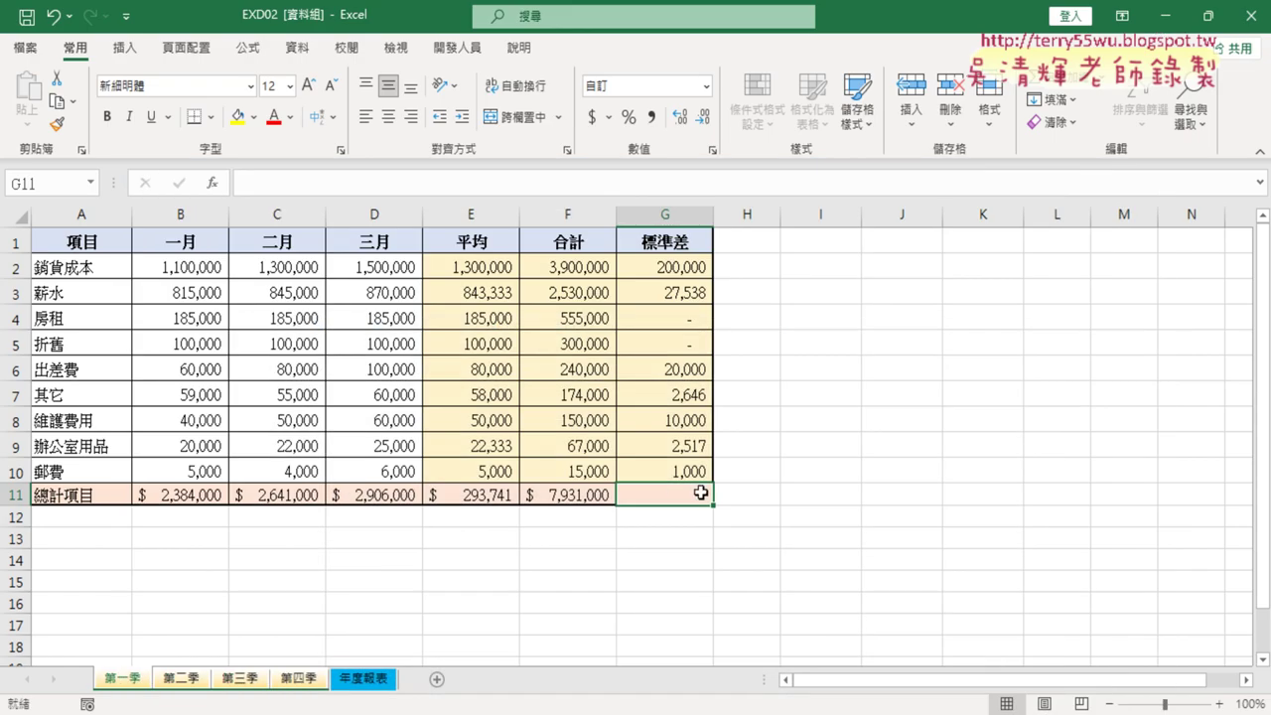
# Insert =STDEV.S(B2:D10) into G11 through Insert Function, showing $ 444,088
pyautogui.click(214, 186)
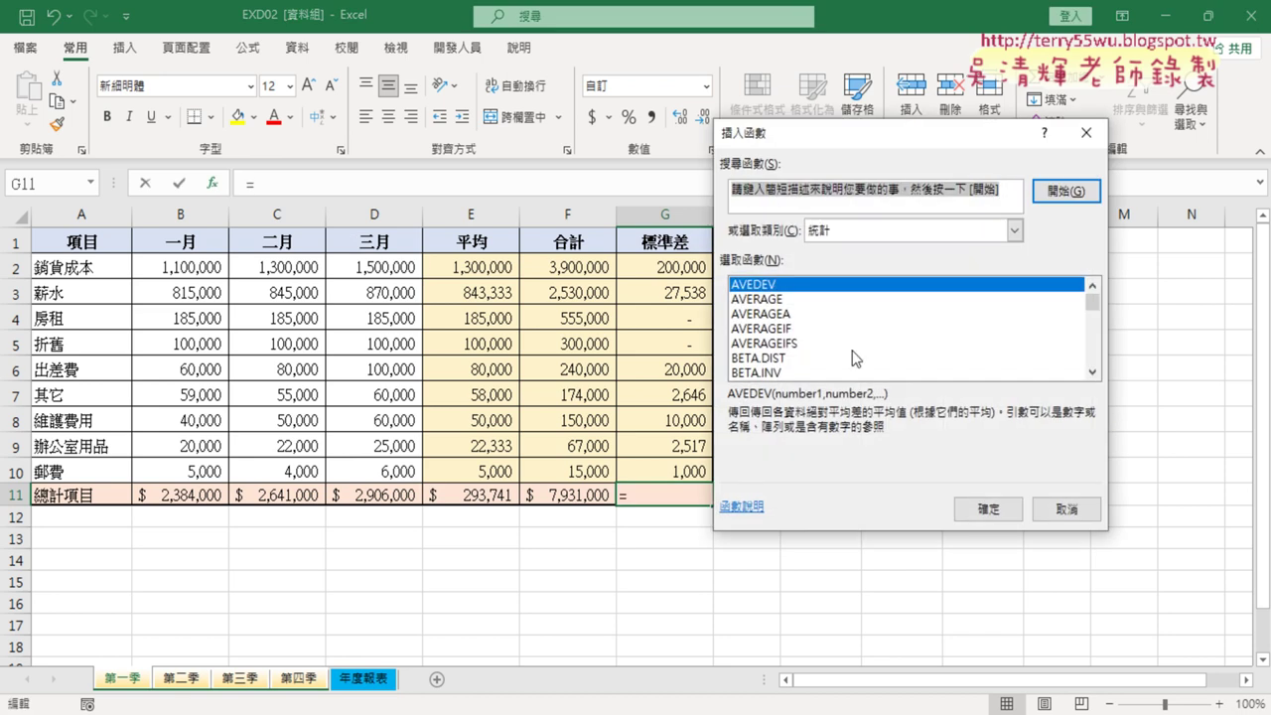
pyautogui.click(919, 232)
pyautogui.click(905, 254)
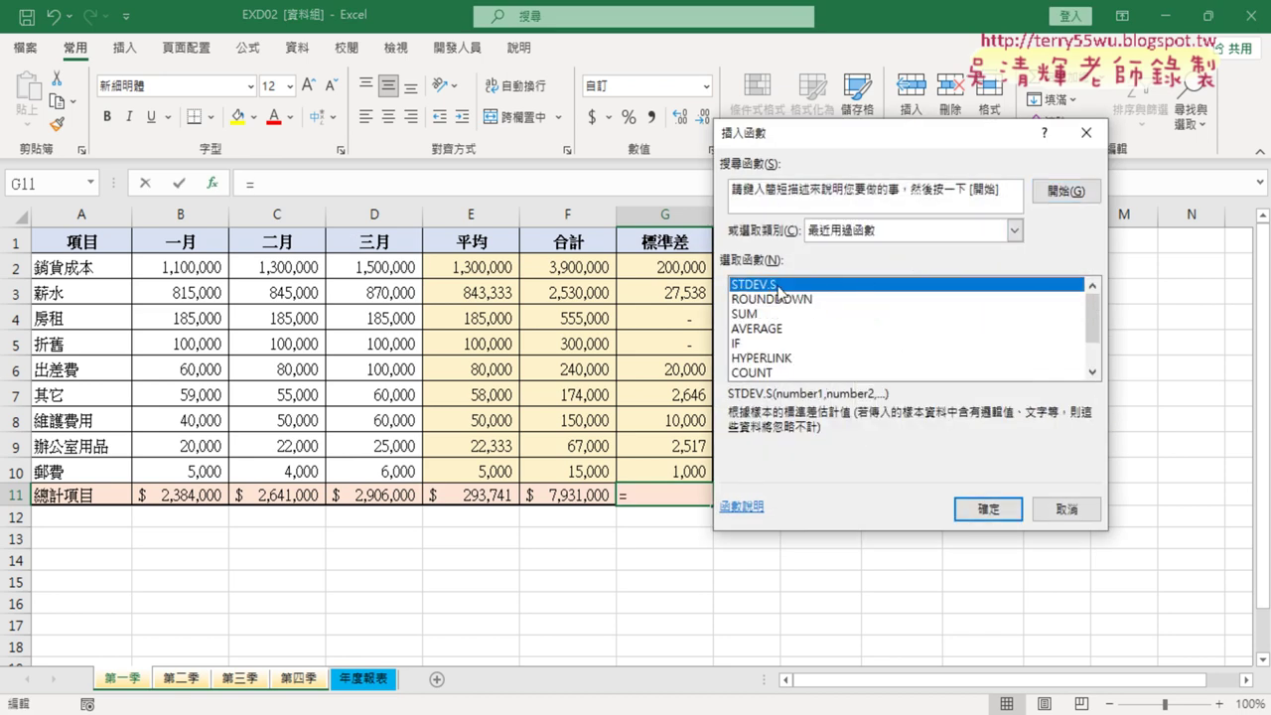
pyautogui.doubleClick(781, 287)
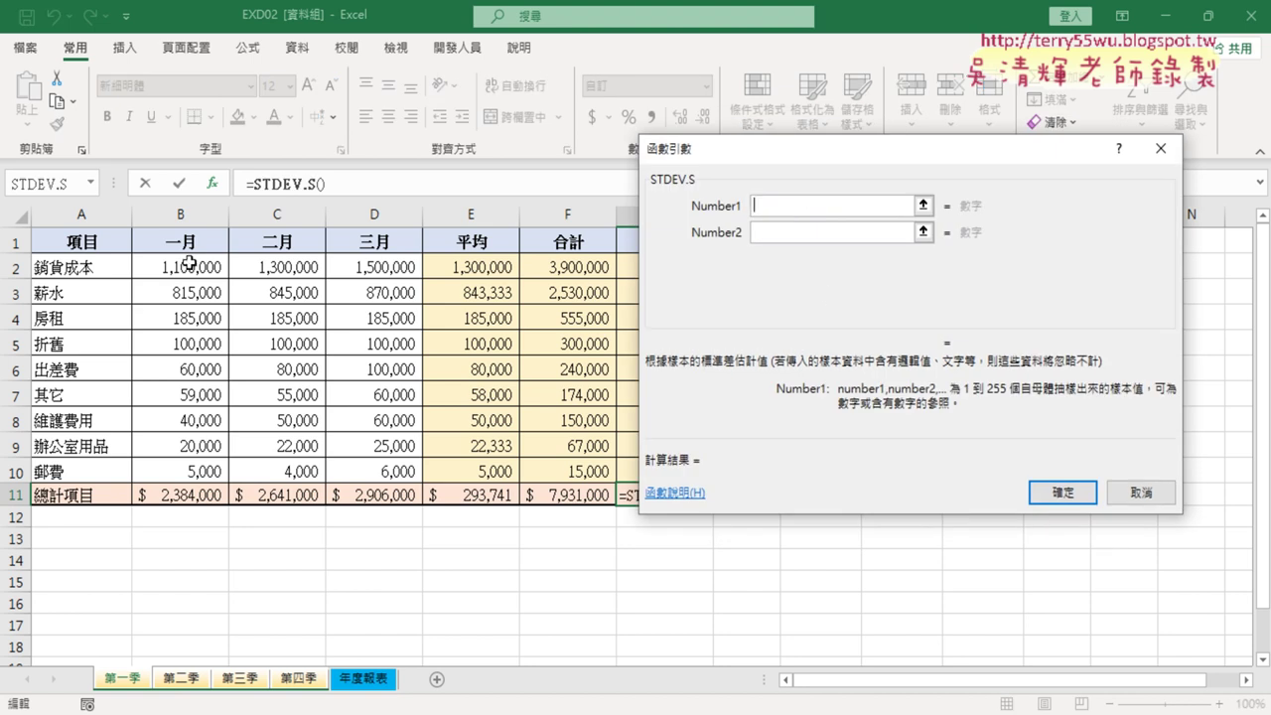
pyautogui.moveTo(184, 263); pyautogui.dragTo(384, 467)
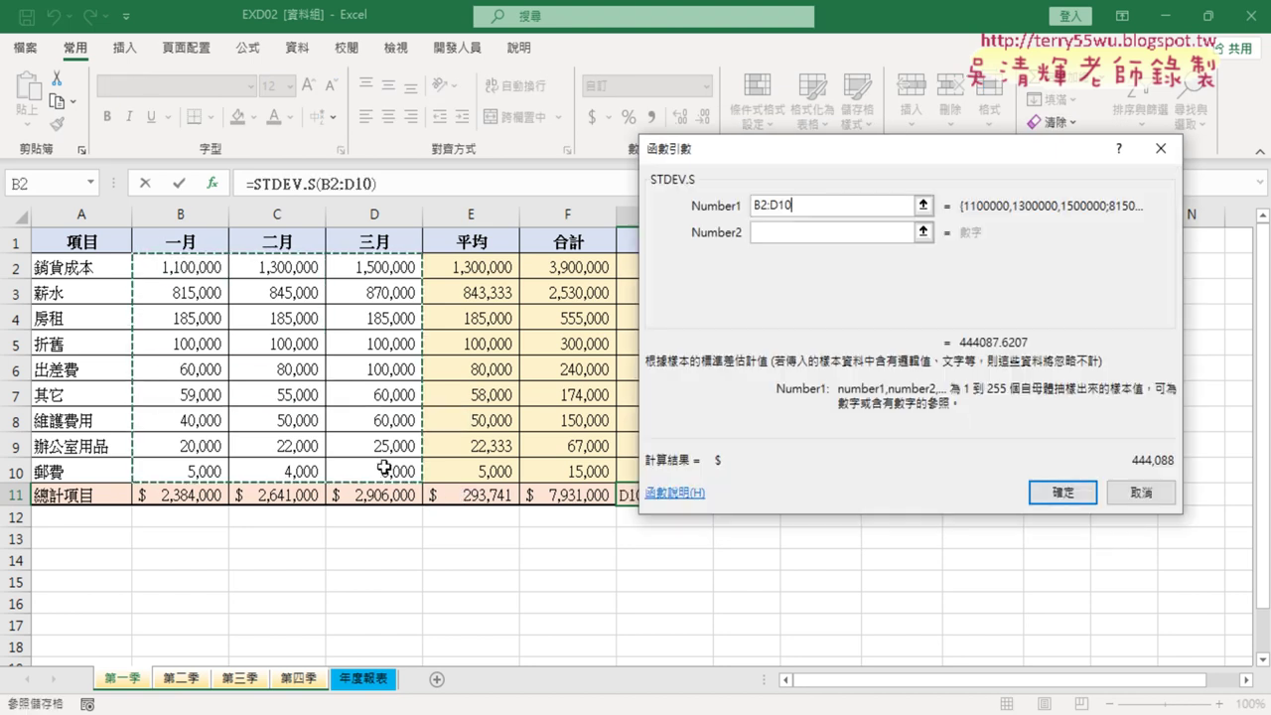
pyautogui.click(1061, 496)
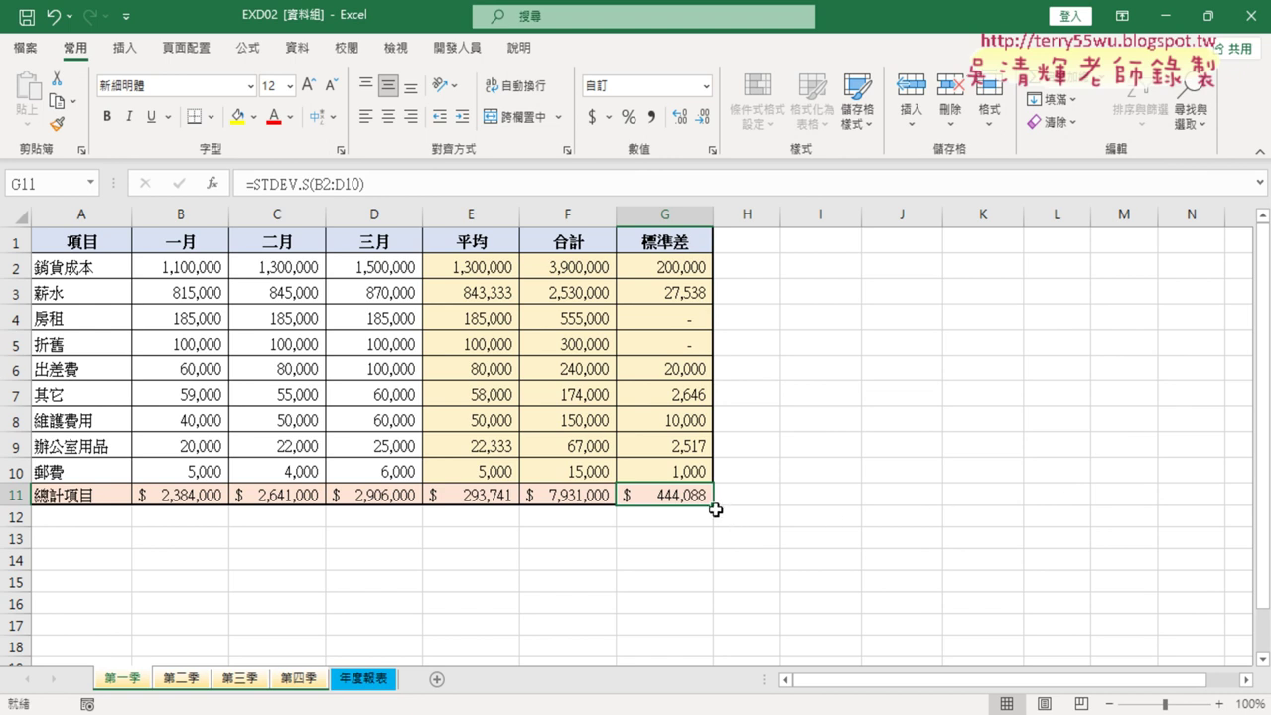
# Wrap G11's formula as =ROUND(STDEV.S(B2:D10),0) to round to a whole number
pyautogui.click(254, 184)
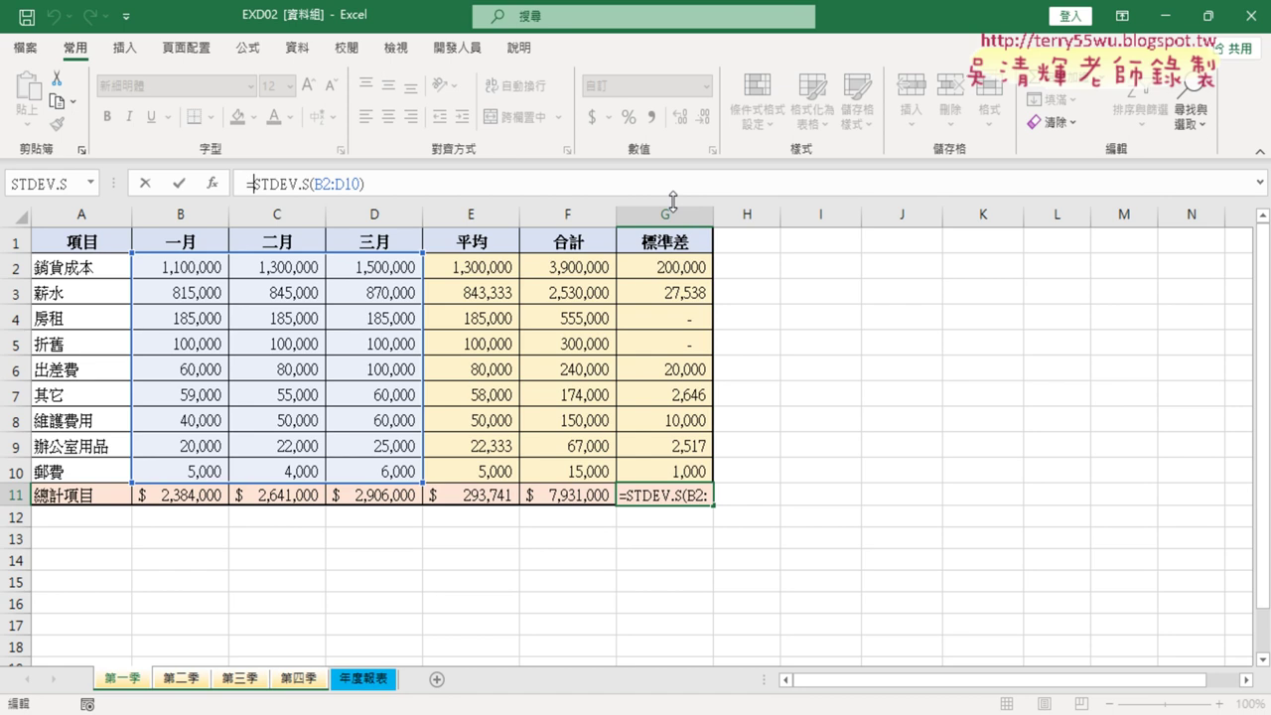
pyautogui.write('r')
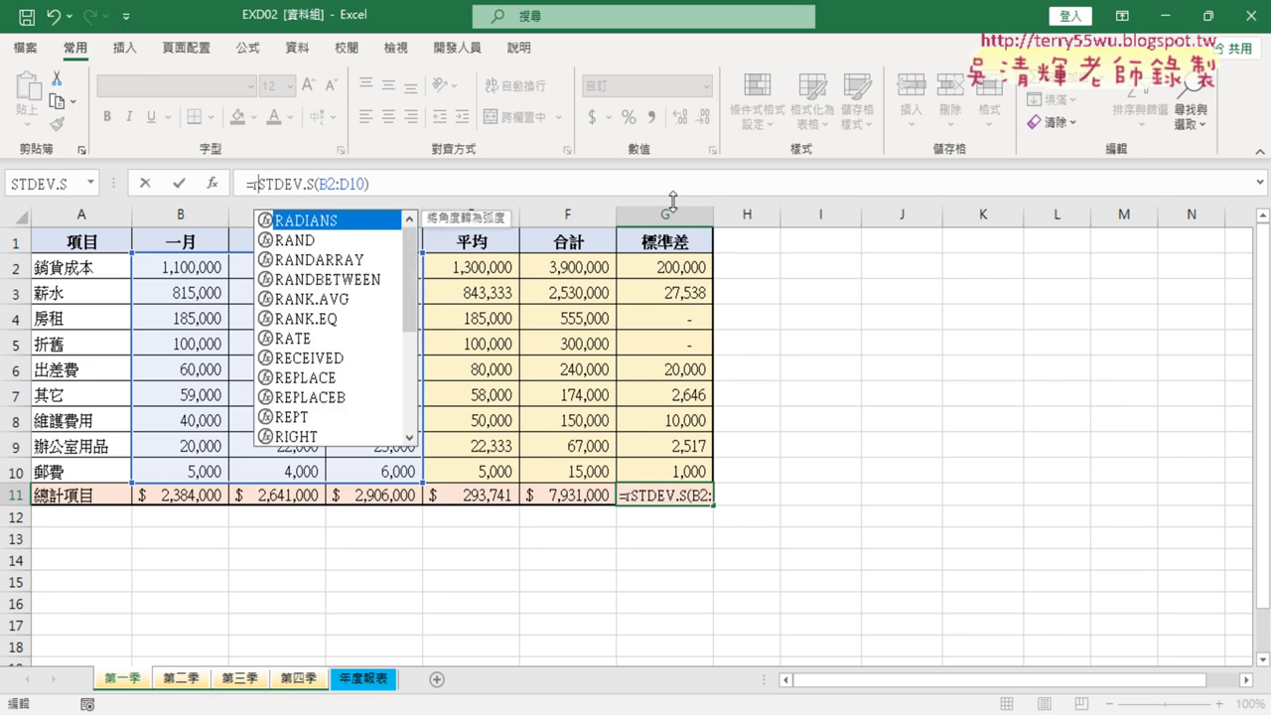
pyautogui.write('ou')
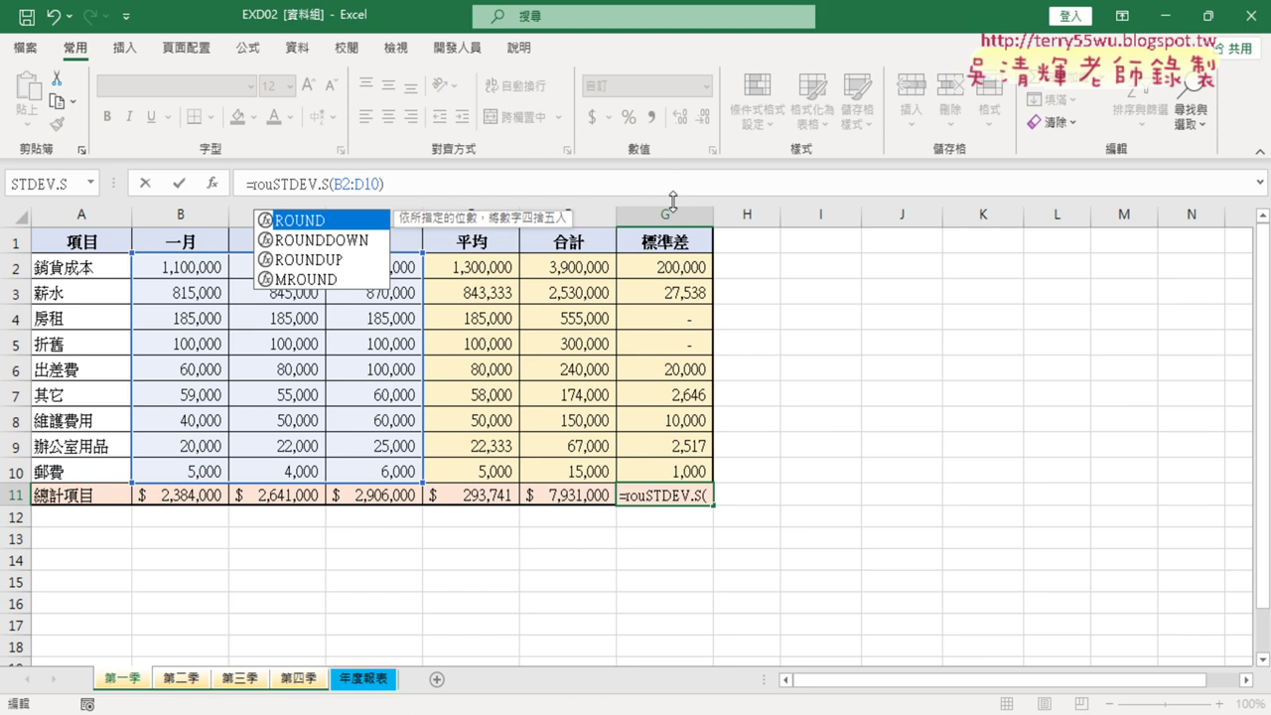
pyautogui.doubleClick(334, 224)
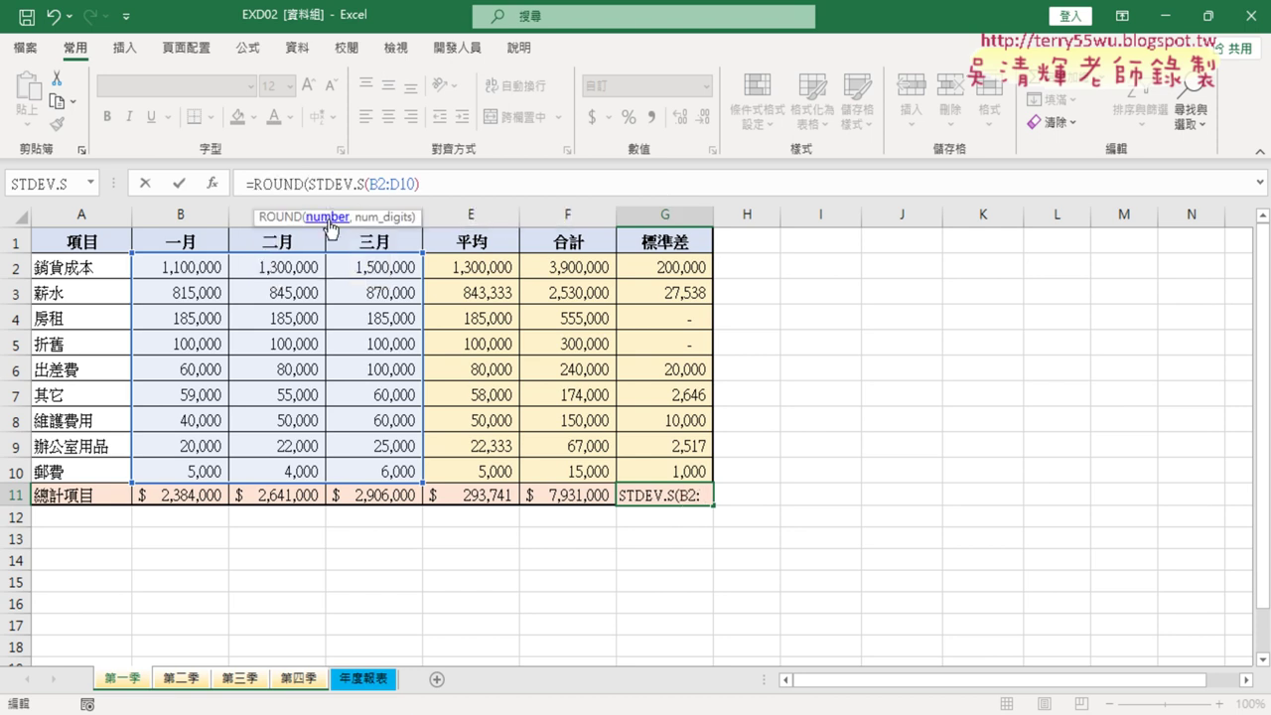
pyautogui.click(449, 185)
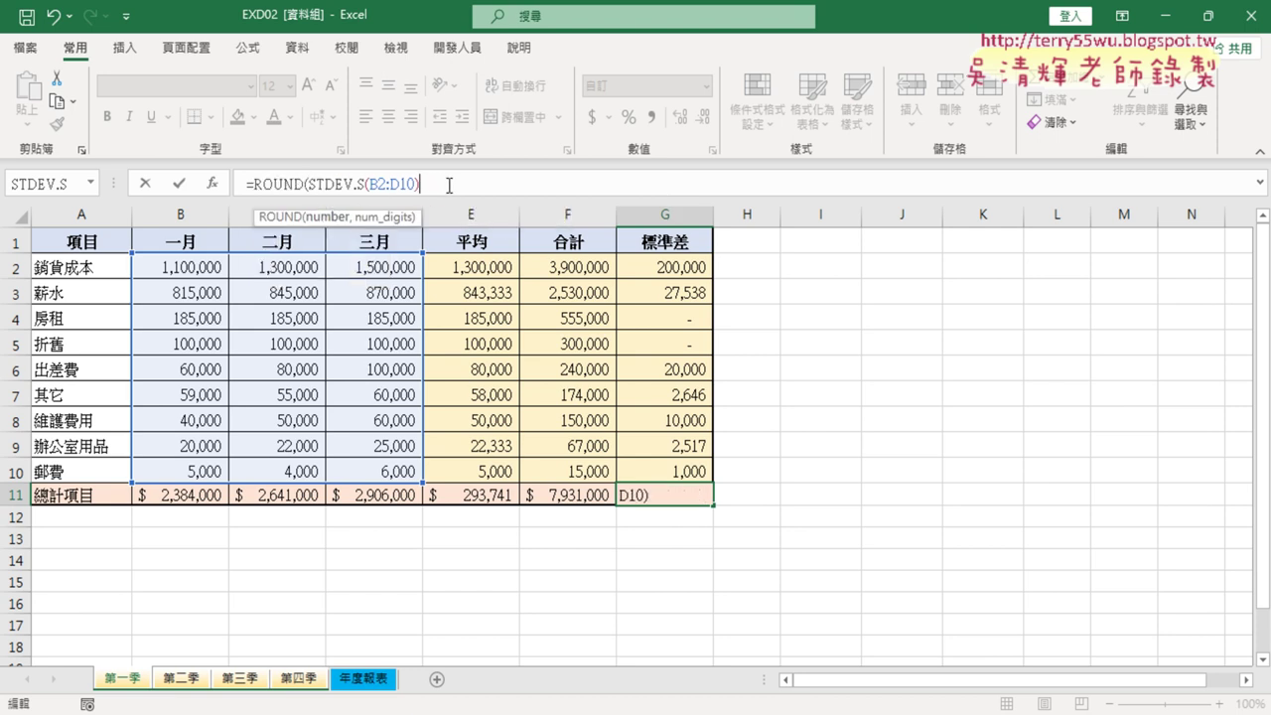
pyautogui.write(',')
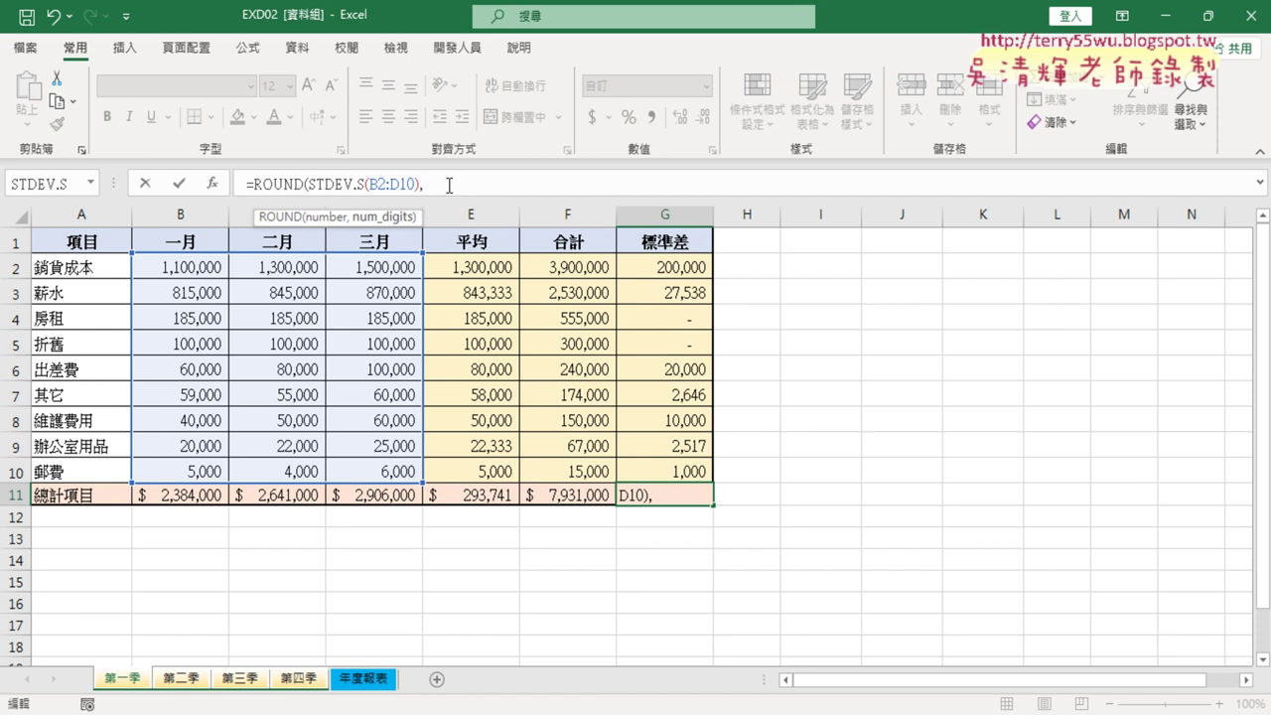
pyautogui.write('0')
pyautogui.write(')')
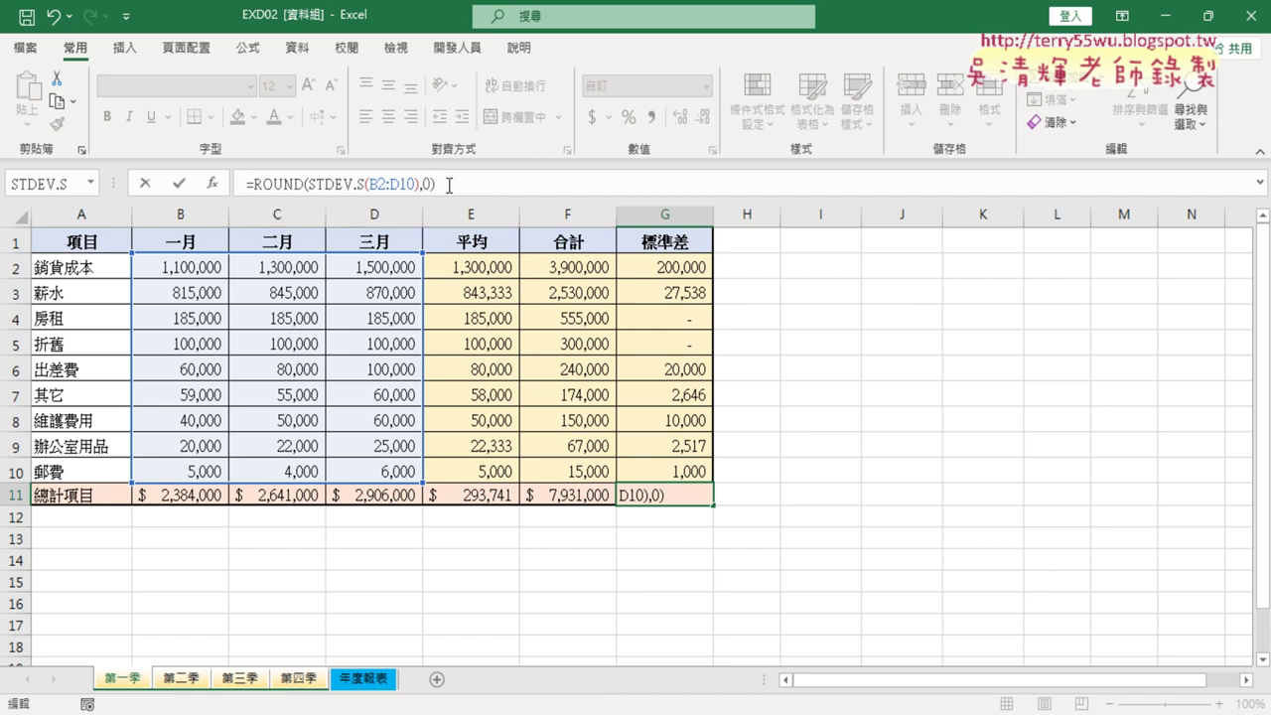
pyautogui.click(179, 183)
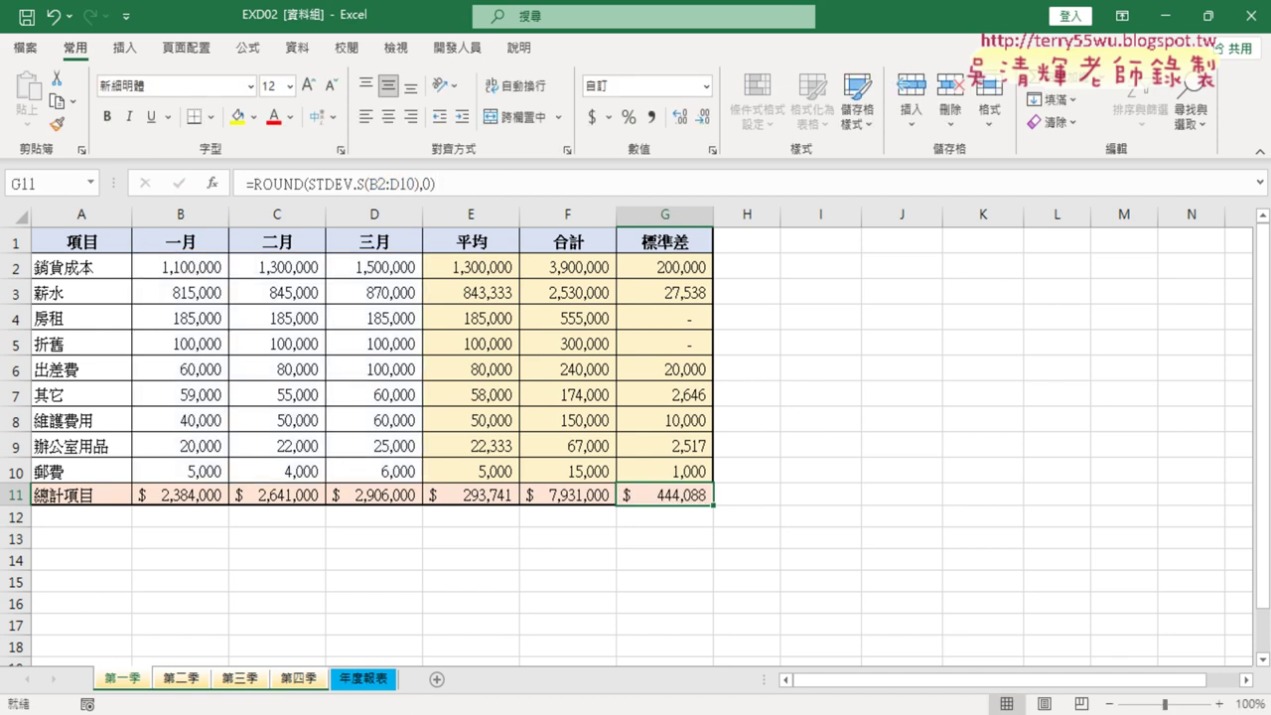
pyautogui.click(581, 641)
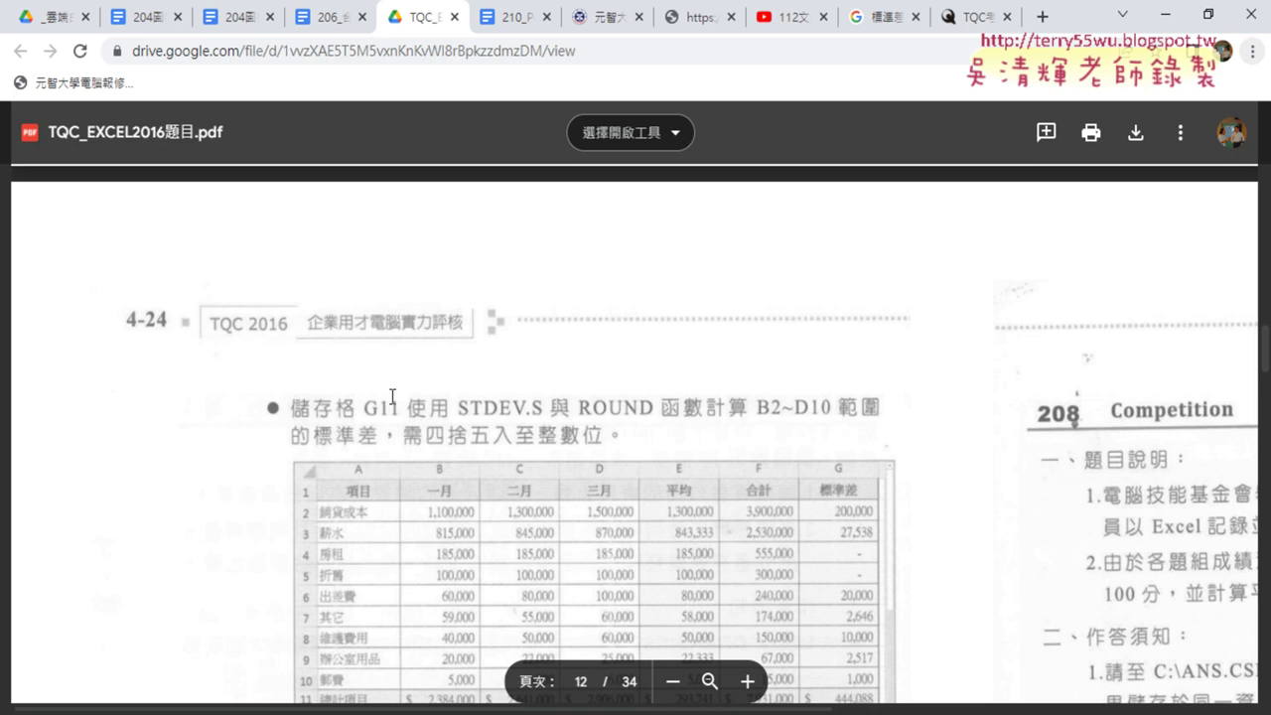
pyautogui.scroll(-3, 610, 420)
pyautogui.scroll(-1, 610, 420)
pyautogui.scroll(-2, 611, 420)
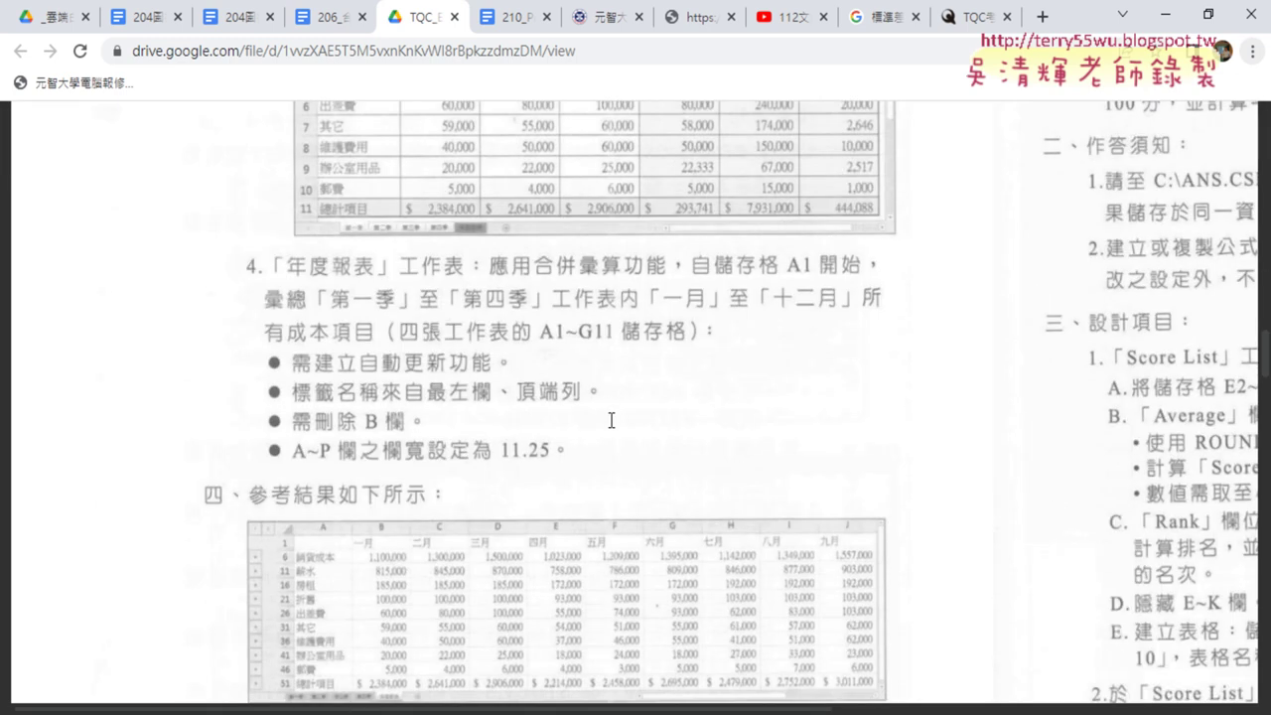
pyautogui.click(1165, 16)
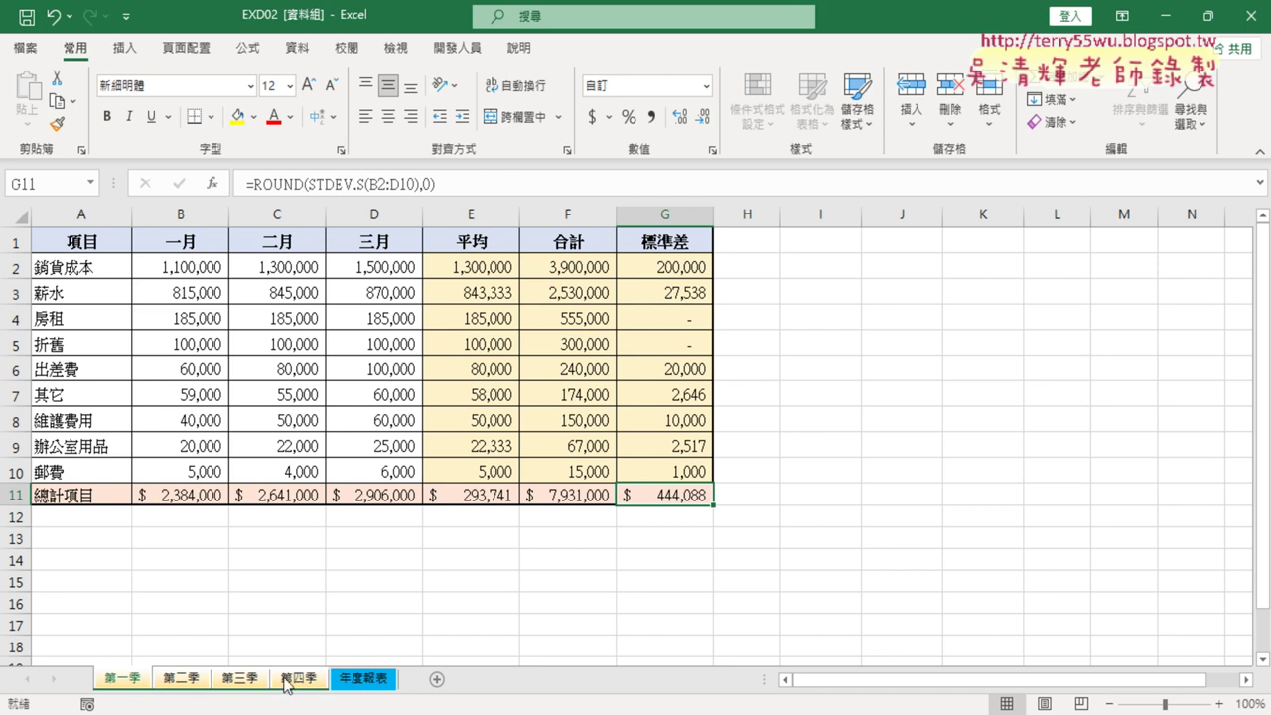
# Check the 第二季 sheet's average, total and standard deviation formulas in E11:G11
pyautogui.click(377, 689)
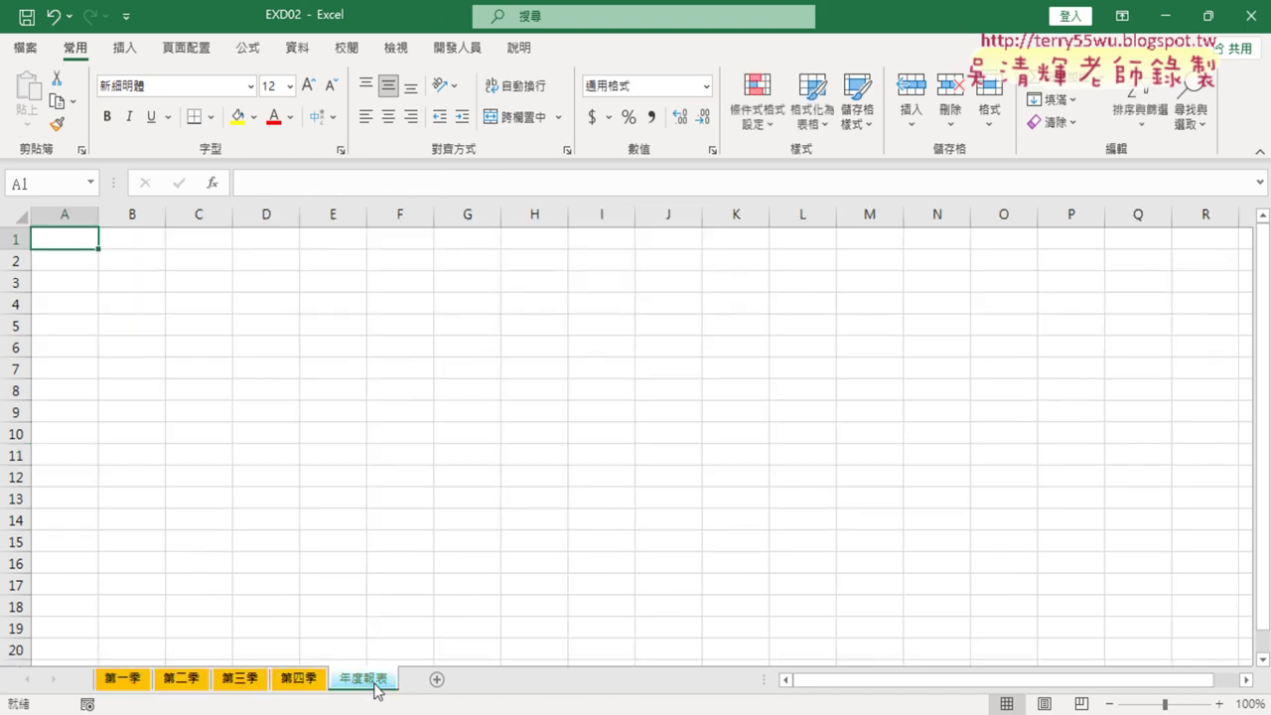
pyautogui.click(128, 683)
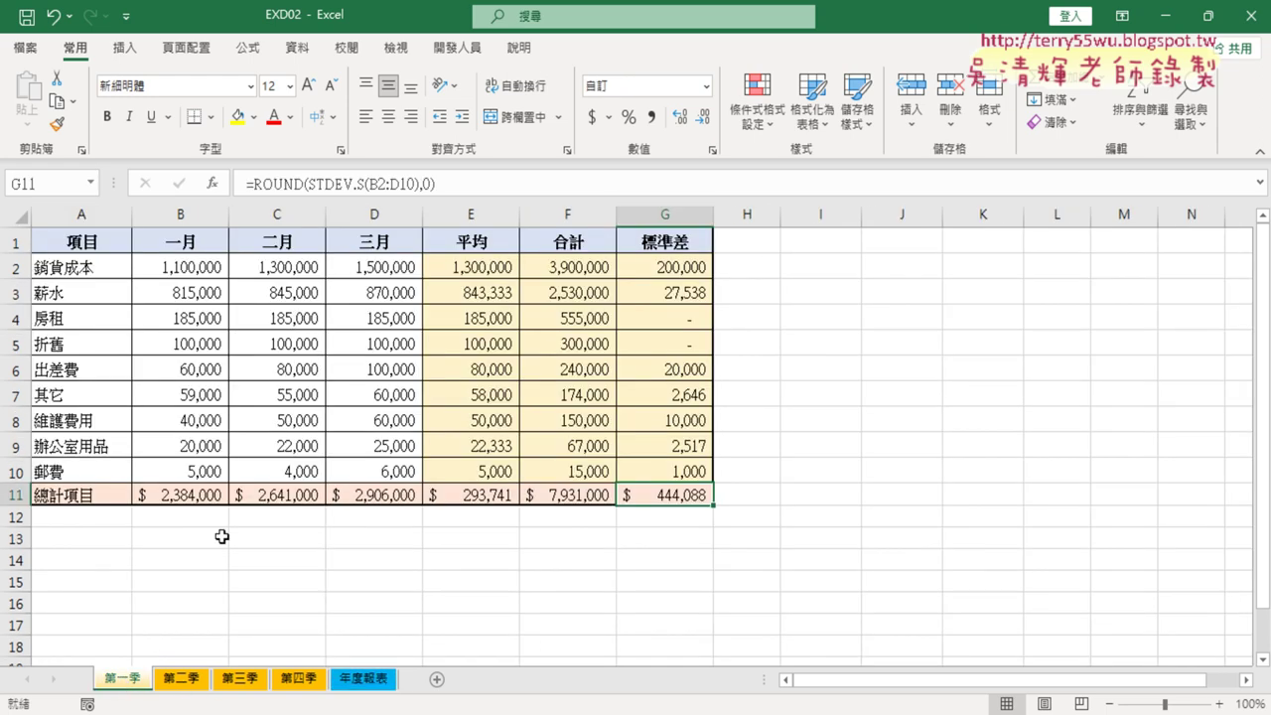
pyautogui.click(192, 685)
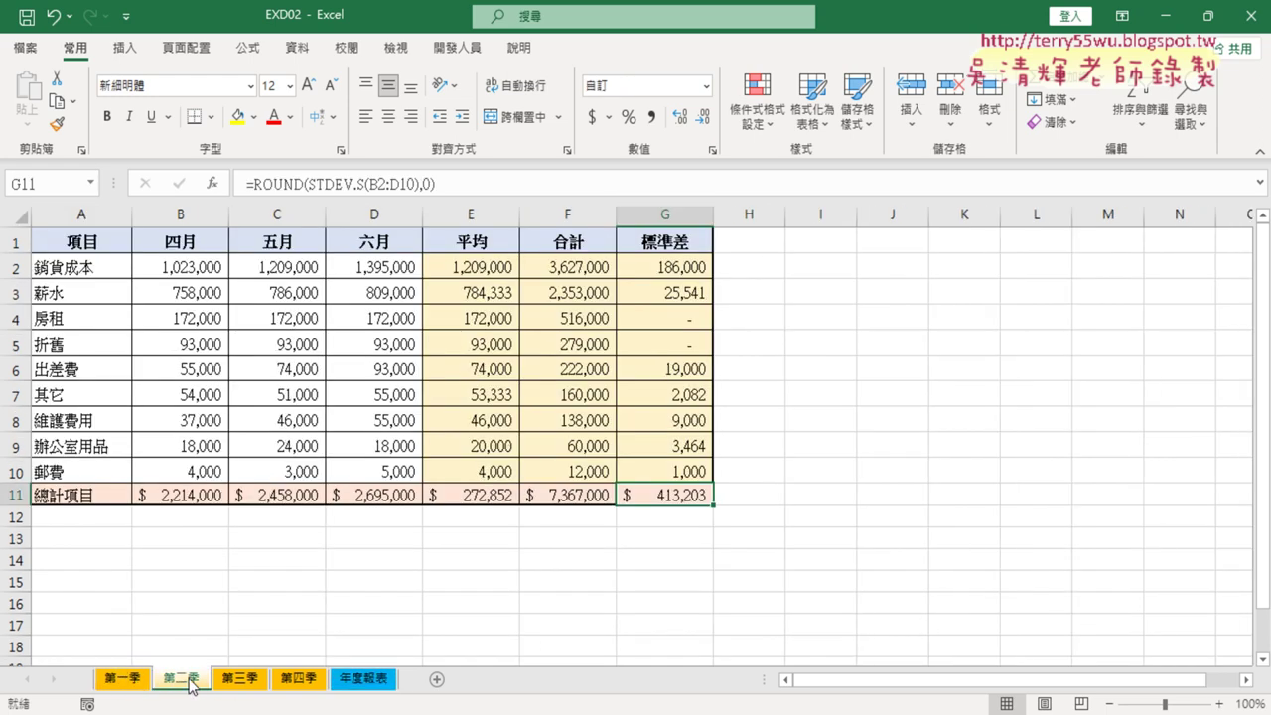
pyautogui.click(487, 504)
pyautogui.click(562, 495)
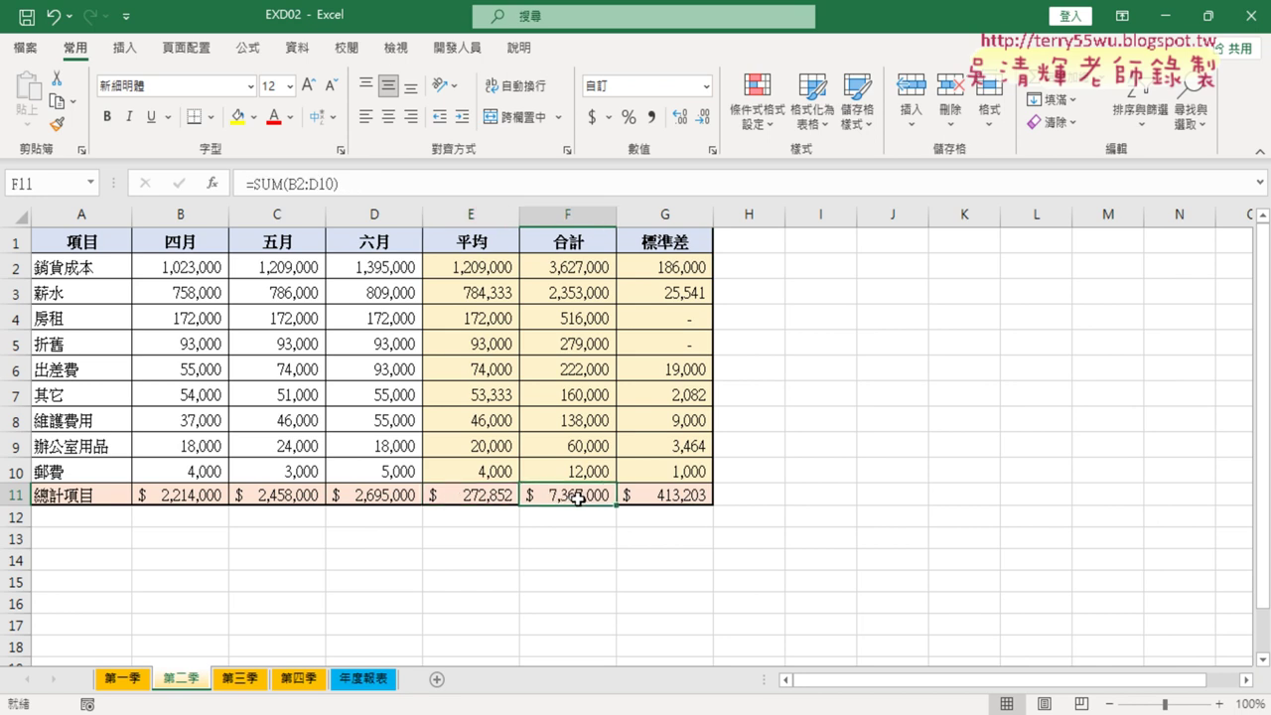
pyautogui.click(676, 497)
# Look over the 第四季 and 第三季 sheets, then try selecting A1:O14 on 年度報表
pyautogui.click(288, 684)
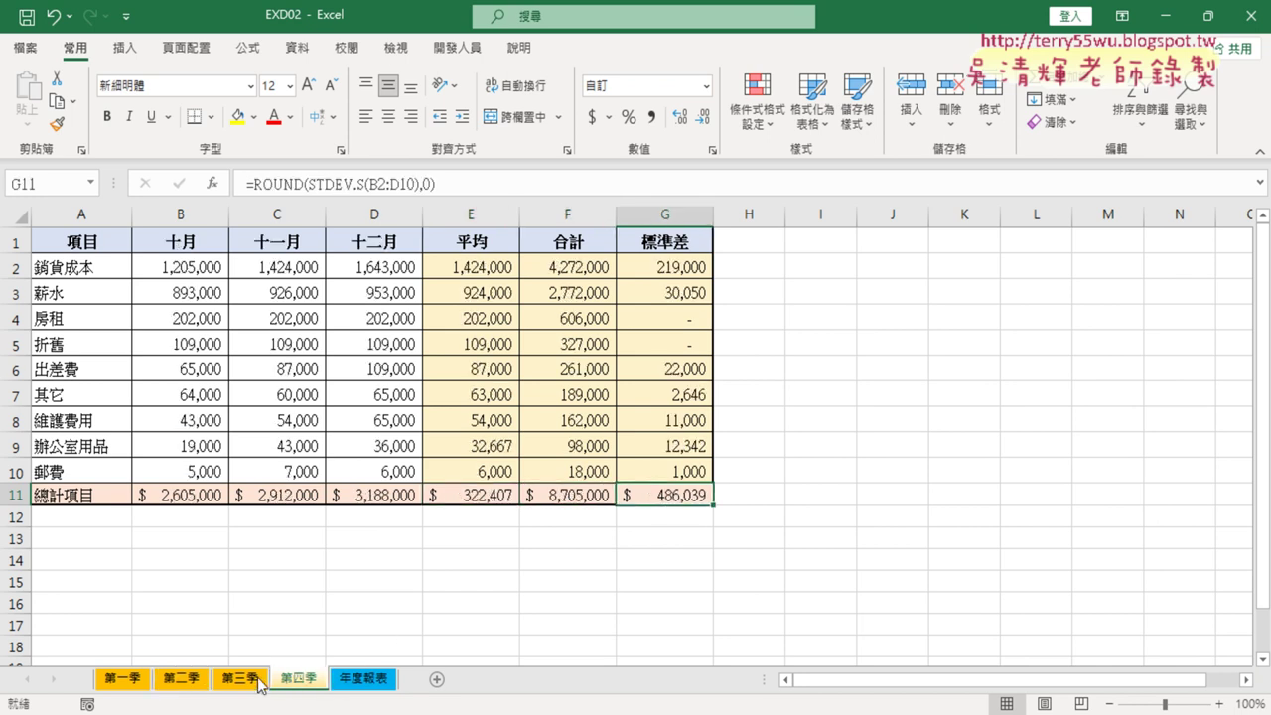
pyautogui.click(253, 685)
pyautogui.click(364, 683)
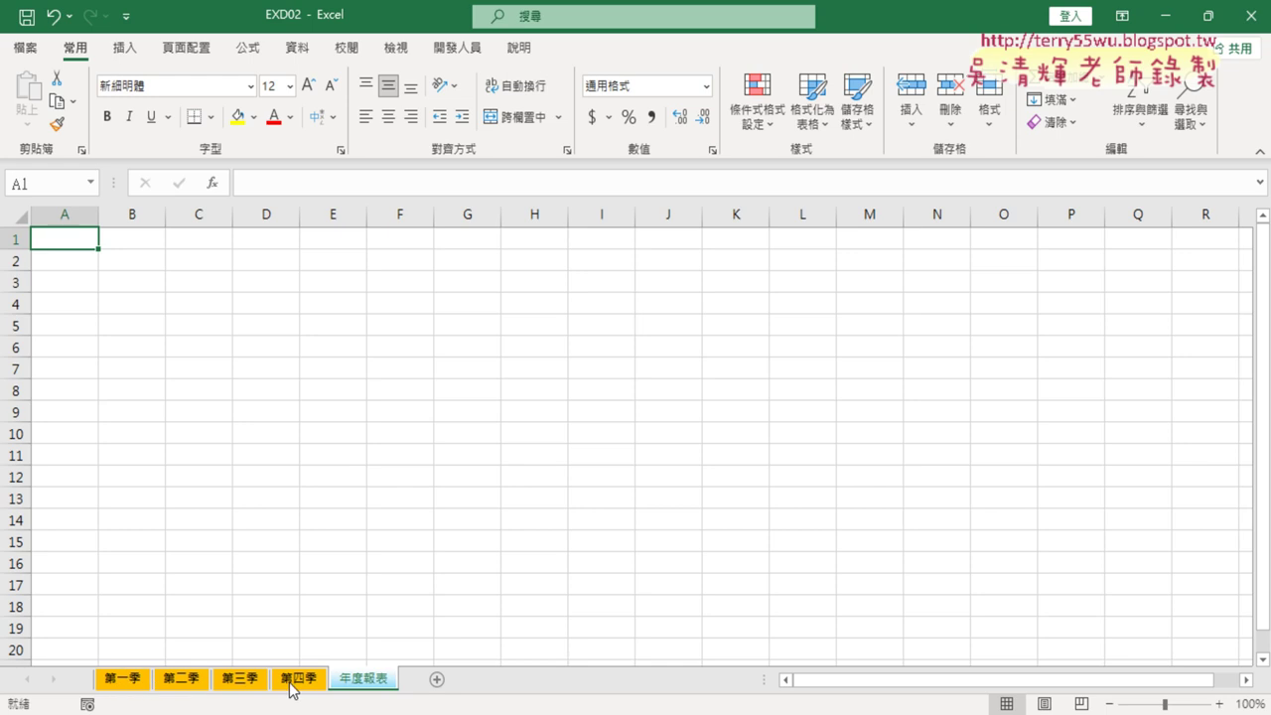
pyautogui.moveTo(74, 238); pyautogui.dragTo(1037, 511)
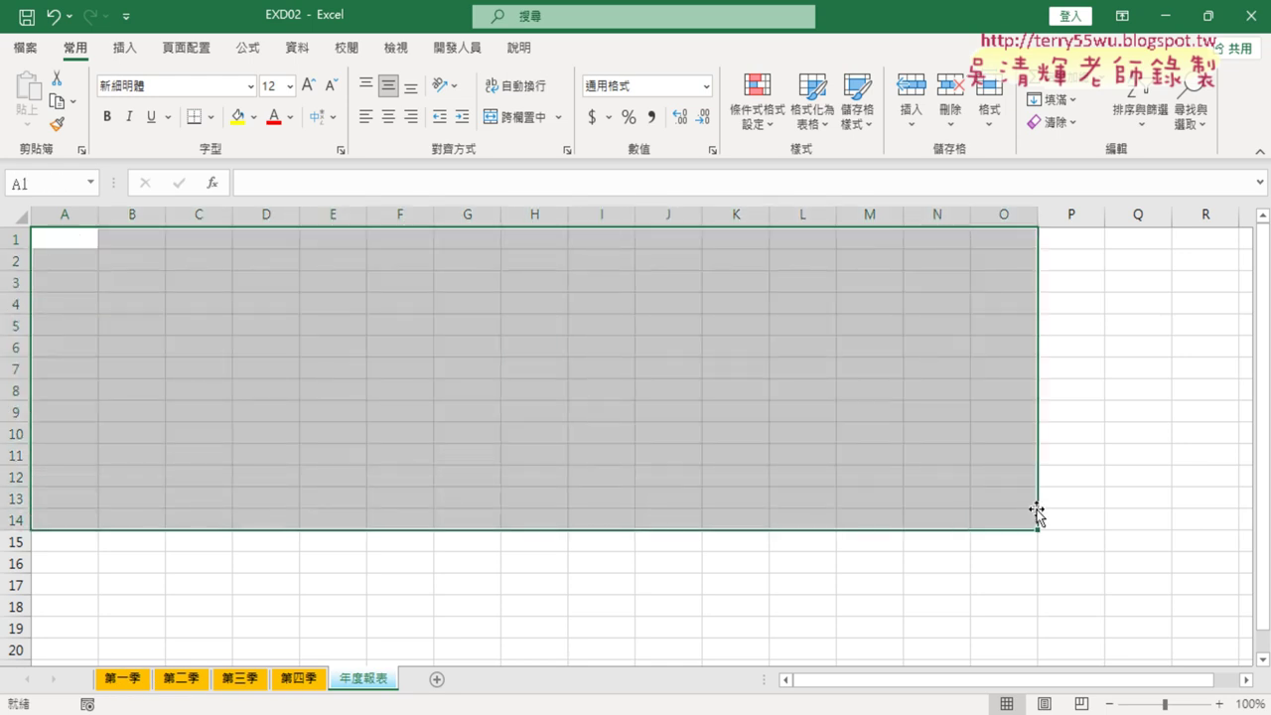
pyautogui.click(468, 500)
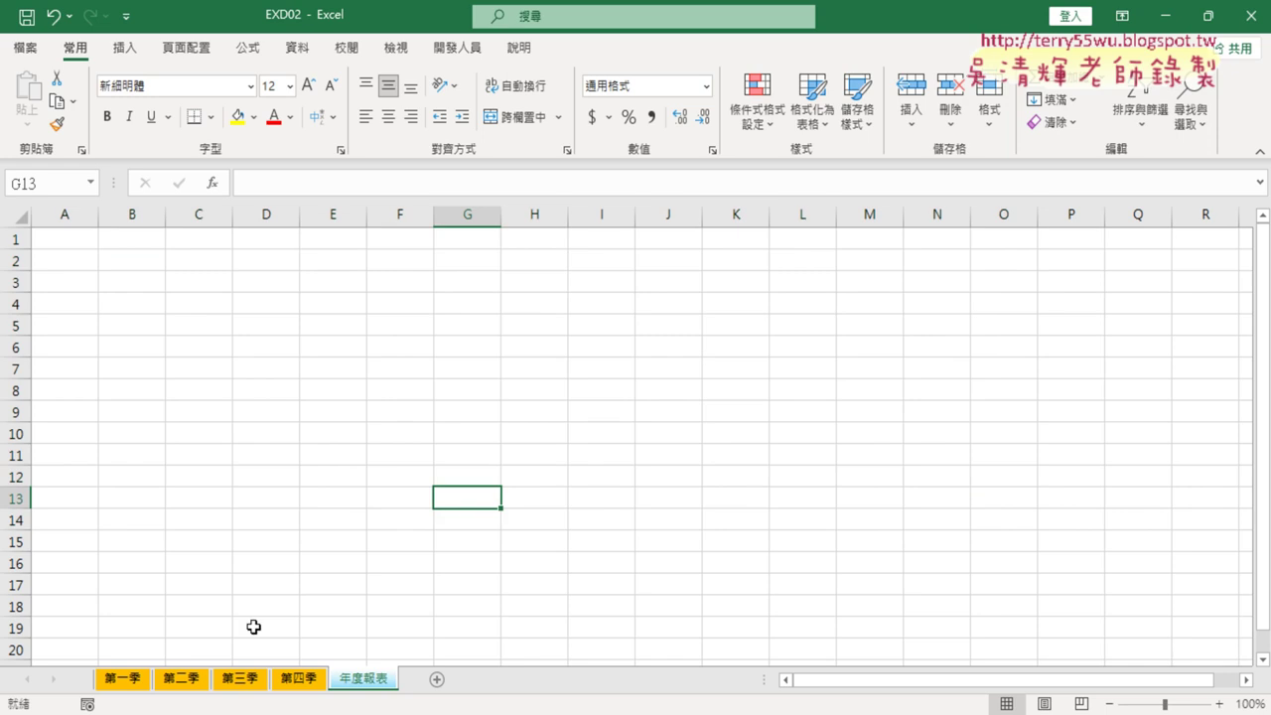
# Preview the 第一季 item and monthly range and 第二季's B1:D11, ending on 年度報表
pyautogui.click(124, 680)
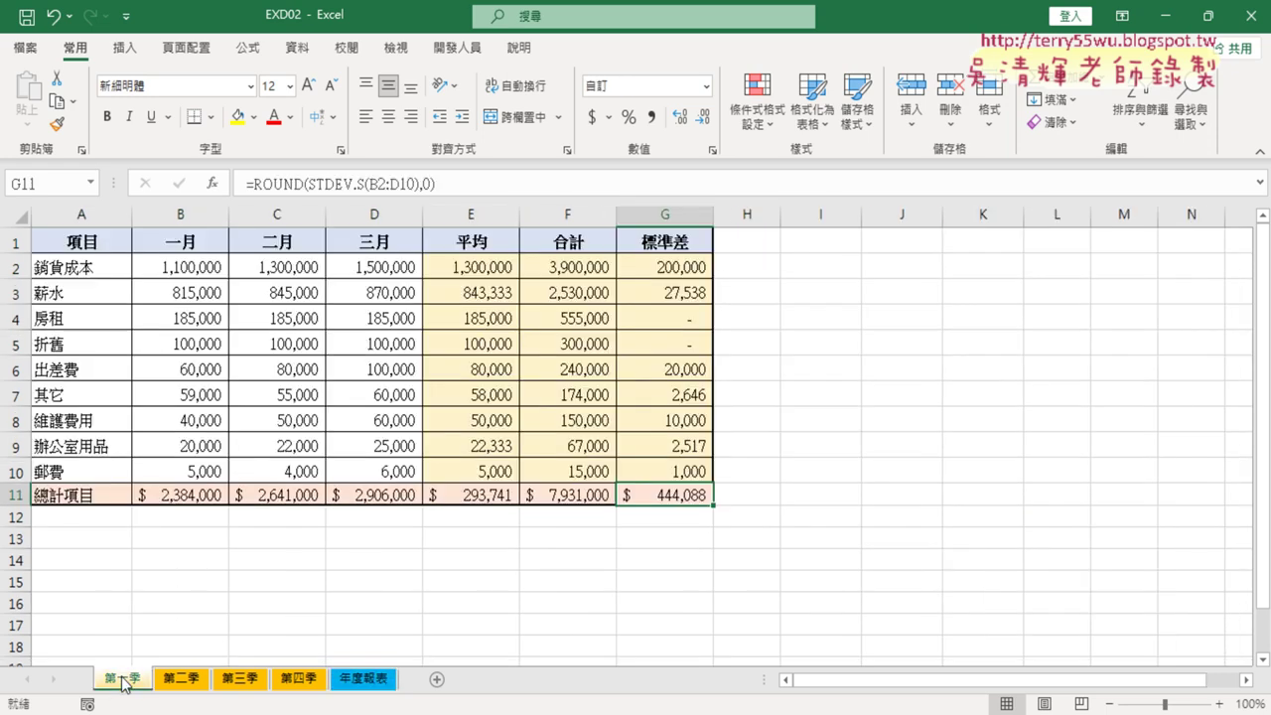
pyautogui.moveTo(73, 241)
pyautogui.mouseDown()
pyautogui.moveTo(346, 438)
pyautogui.moveTo(381, 486)
pyautogui.mouseUp()
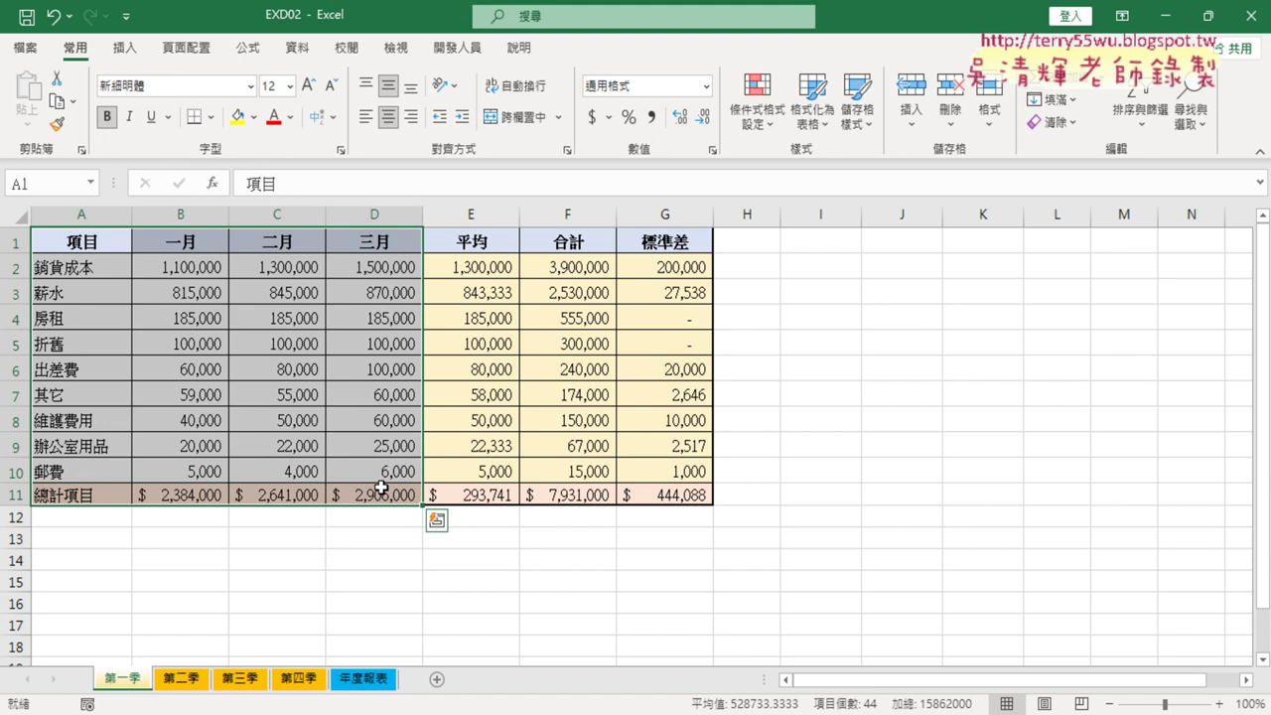
pyautogui.click(363, 678)
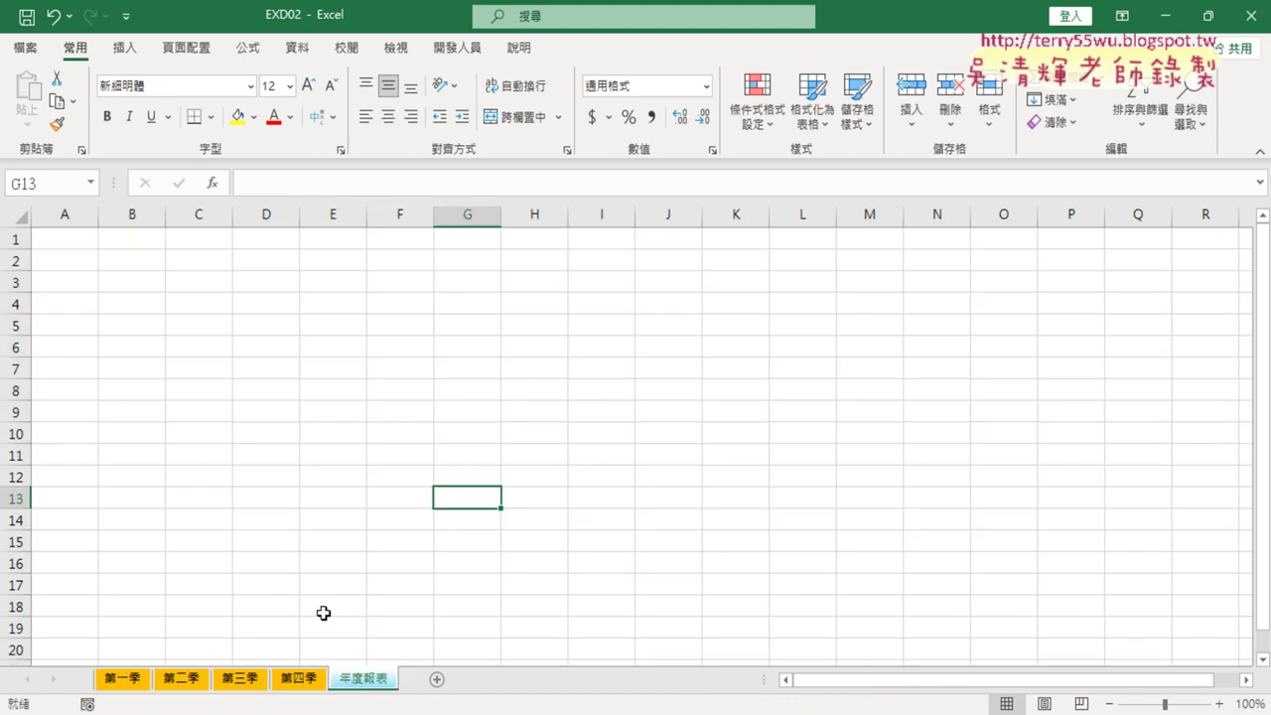
pyautogui.click(67, 237)
pyautogui.click(193, 681)
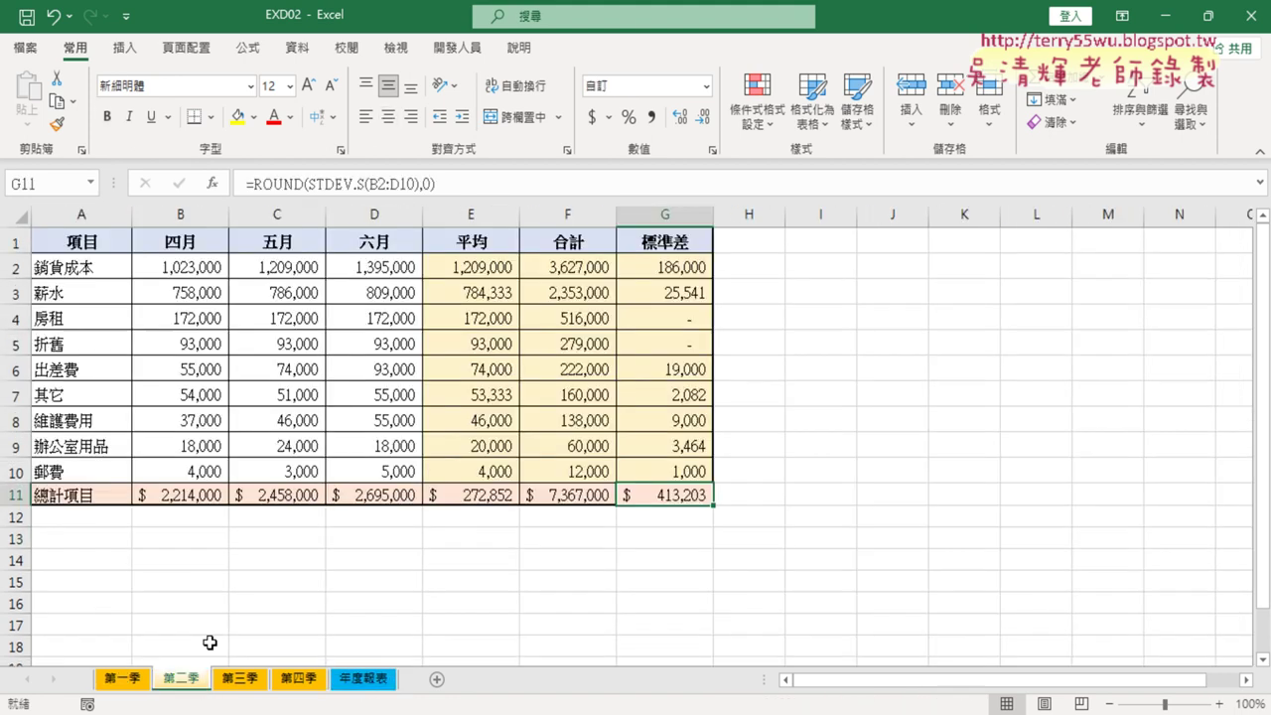
pyautogui.moveTo(174, 241); pyautogui.dragTo(374, 499)
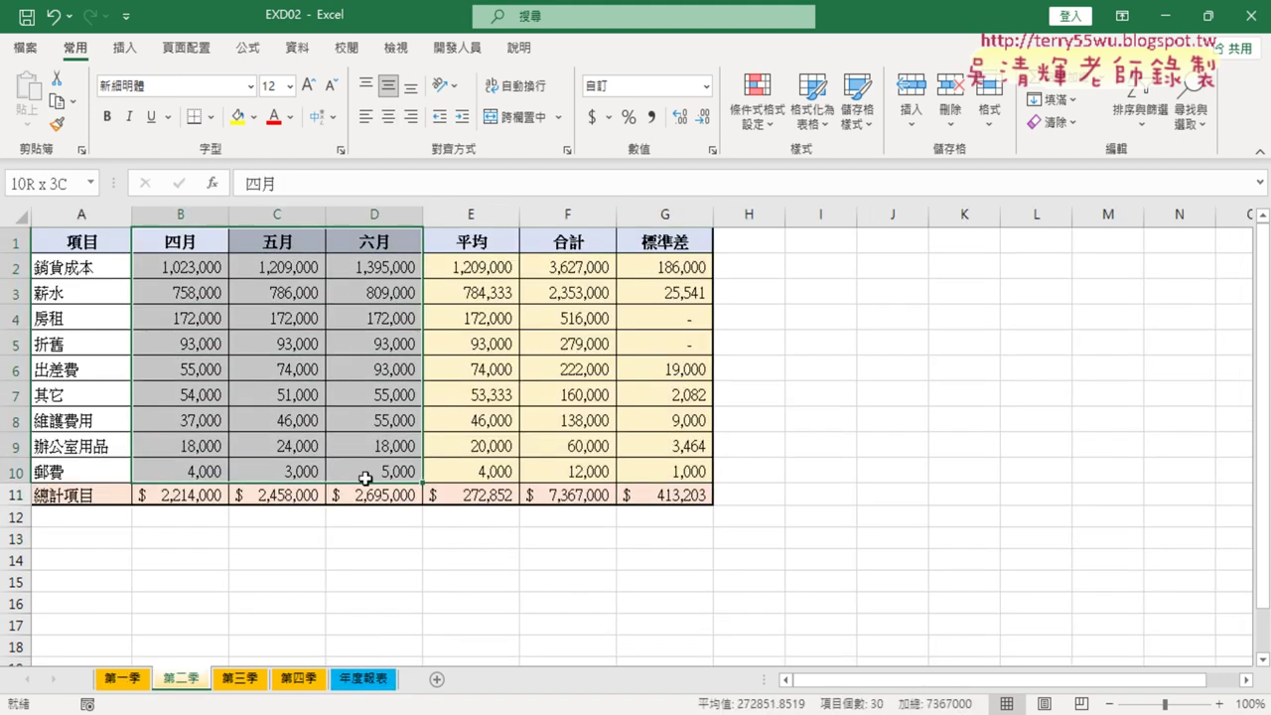
pyautogui.click(363, 683)
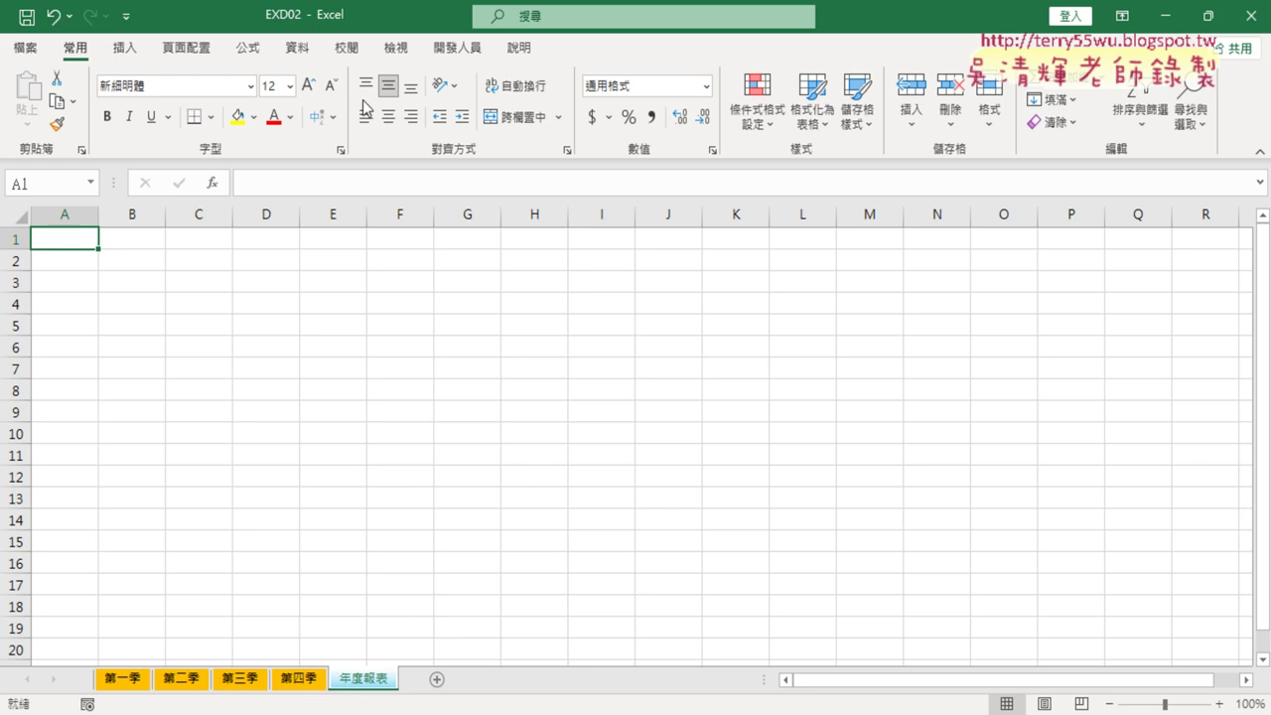
# Show the 資料 tab and point out the 合併彙算 (Consolidate) command
pyautogui.click(311, 49)
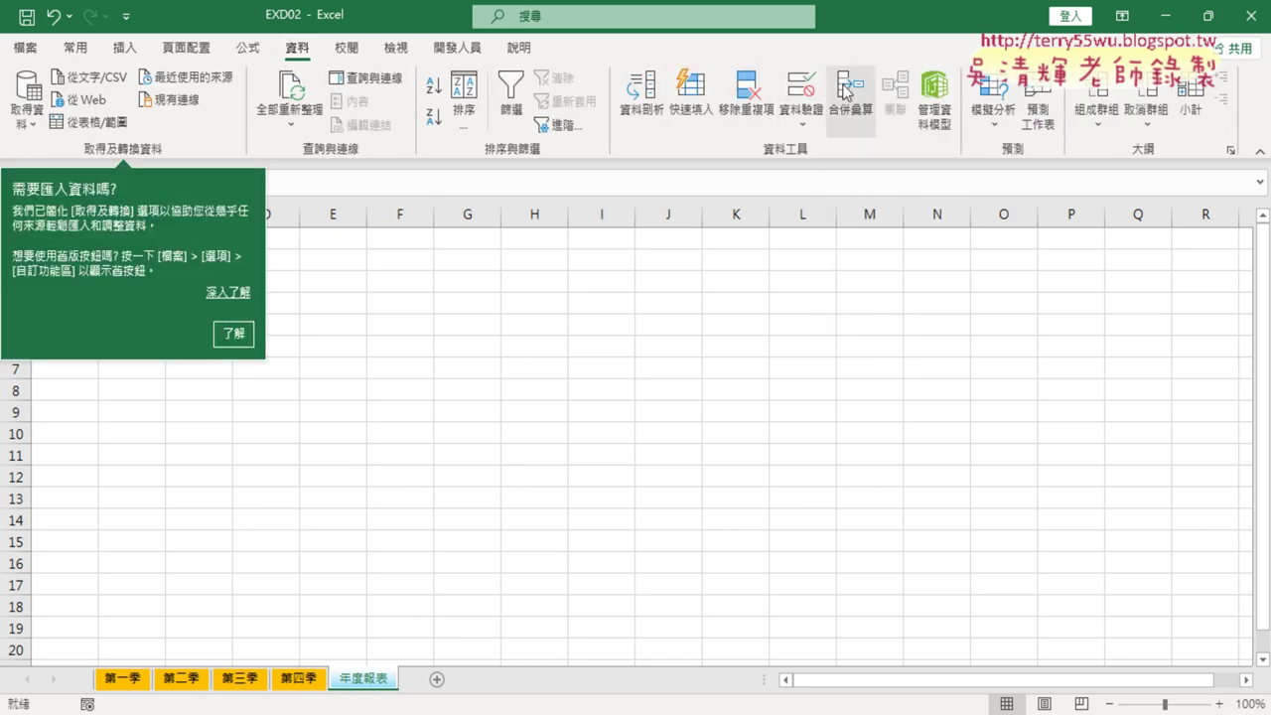
pyautogui.click(846, 92)
pyautogui.moveTo(874, 149); pyautogui.dragTo(872, 144)
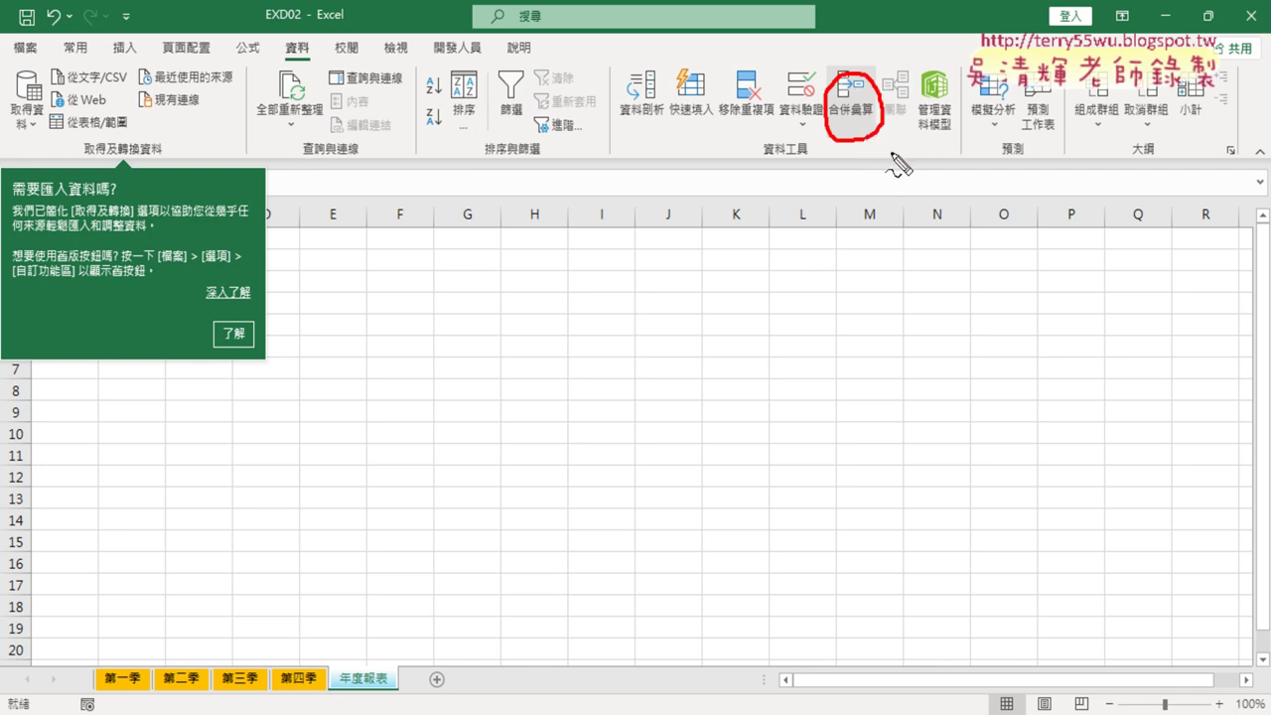
pyautogui.moveTo(741, 202)
pyautogui.mouseDown()
pyautogui.moveTo(834, 129)
pyautogui.moveTo(820, 181)
pyautogui.mouseUp()
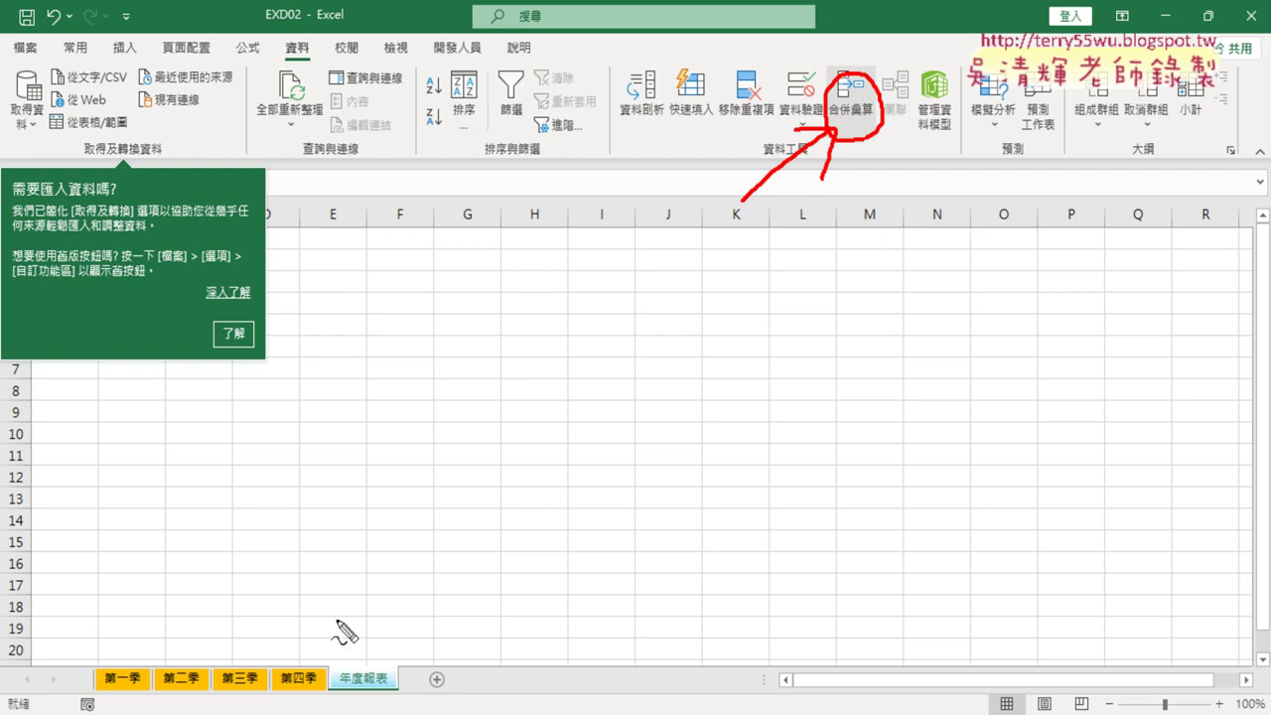
pyautogui.moveTo(370, 709); pyautogui.dragTo(408, 673)
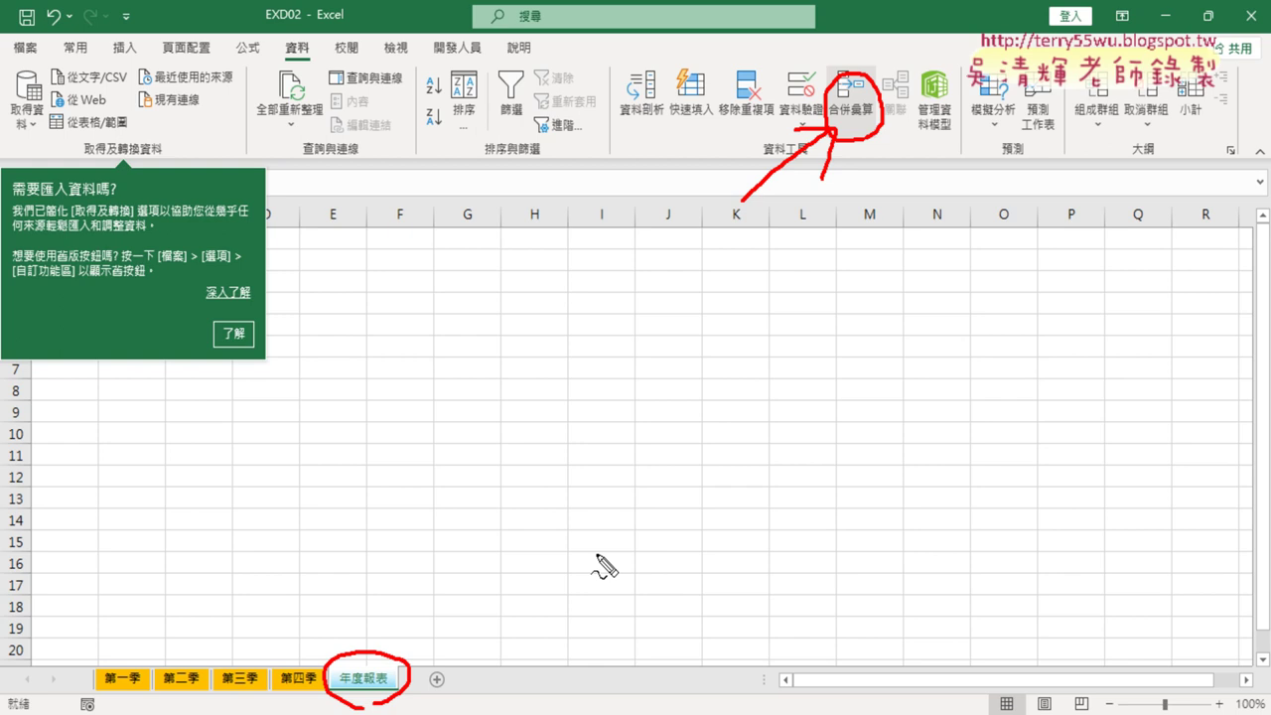
pyautogui.press('Escape')
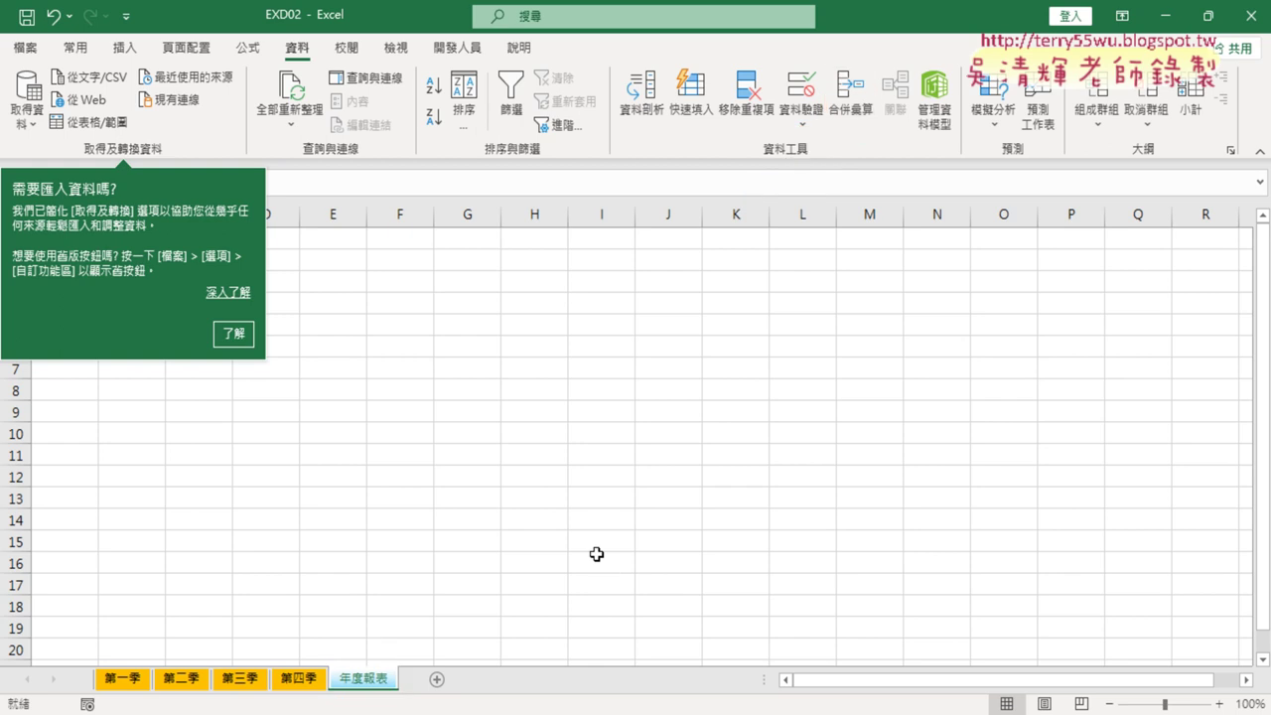
# Review step 4's consolidation source, A1~G11 of all quarter sheets, then return to 第一季
pyautogui.click(576, 711)
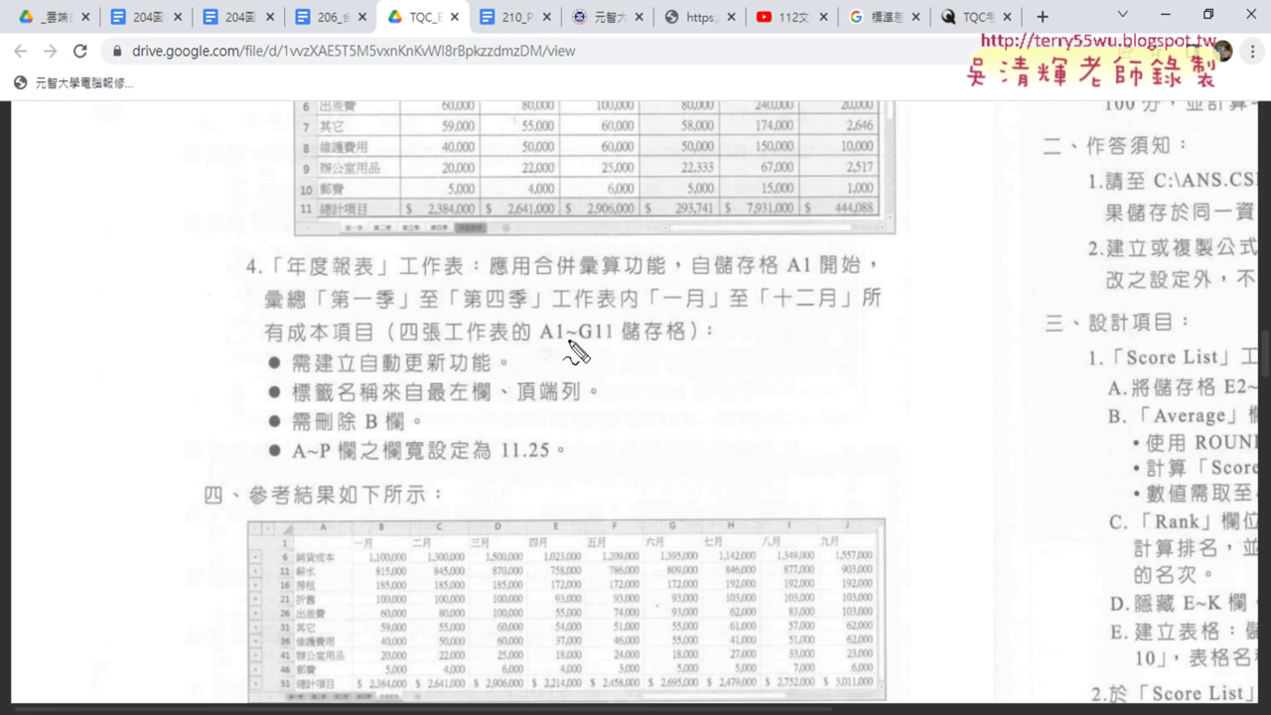
pyautogui.moveTo(531, 345); pyautogui.dragTo(694, 353)
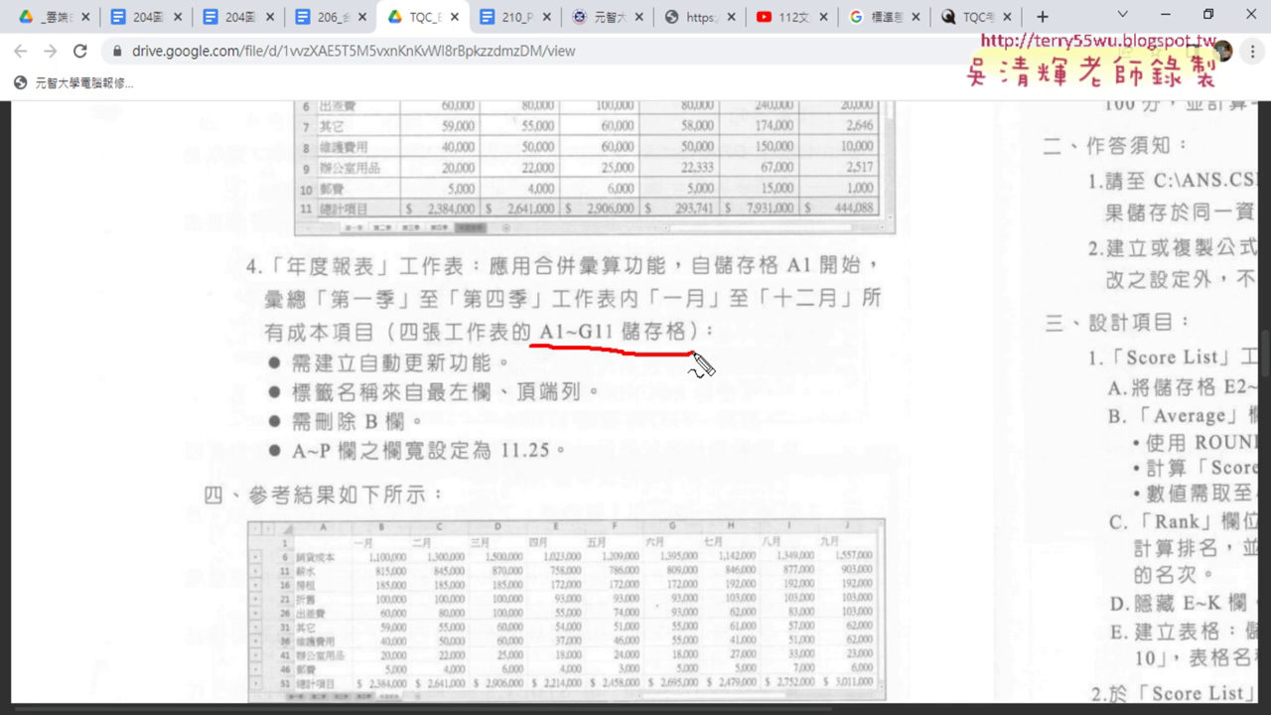
pyautogui.press('Escape')
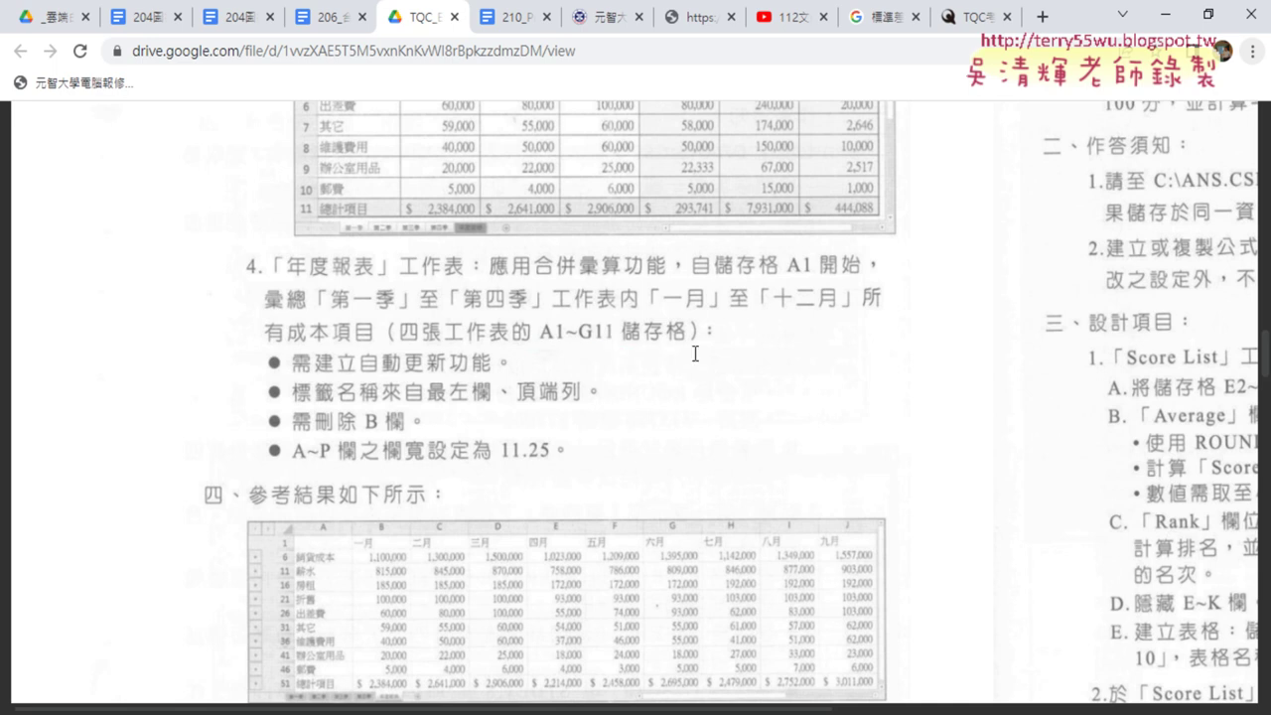
pyautogui.hotkey('alt', 'Tab')
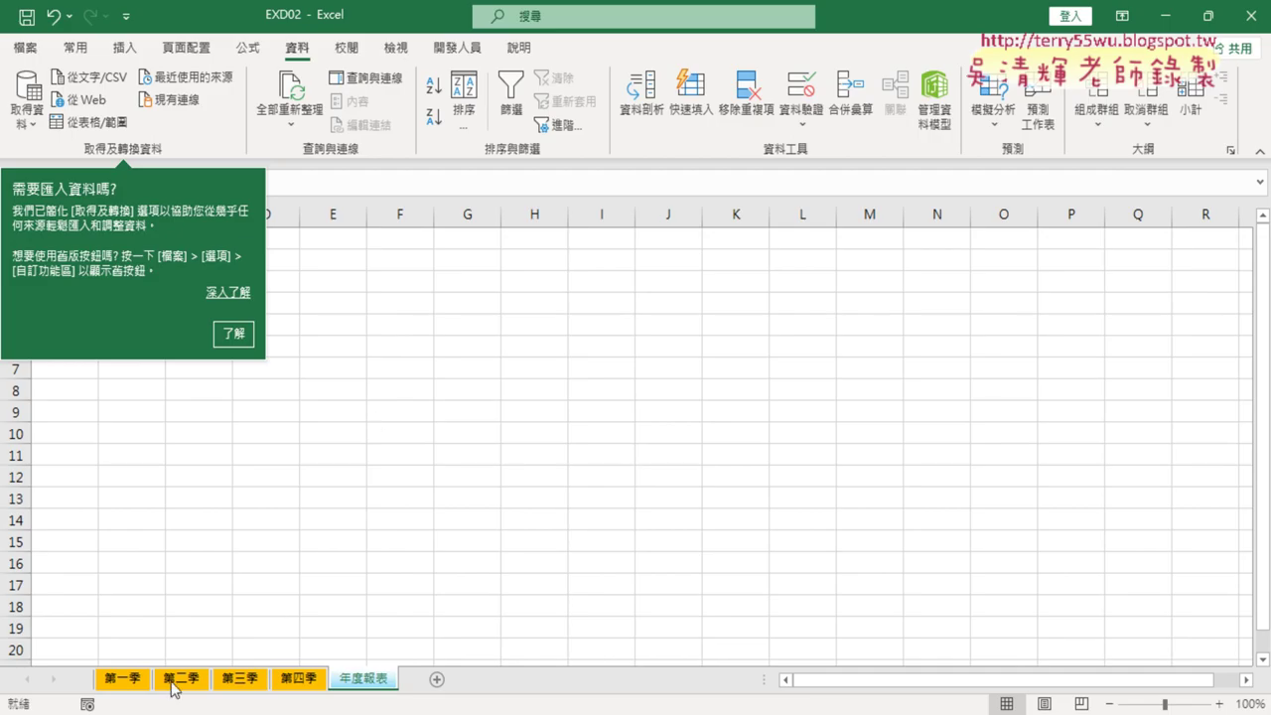
pyautogui.click(136, 683)
# Select the 第一季 cost table A1:G11 and compare it with the PDF instructions
pyautogui.click(73, 241)
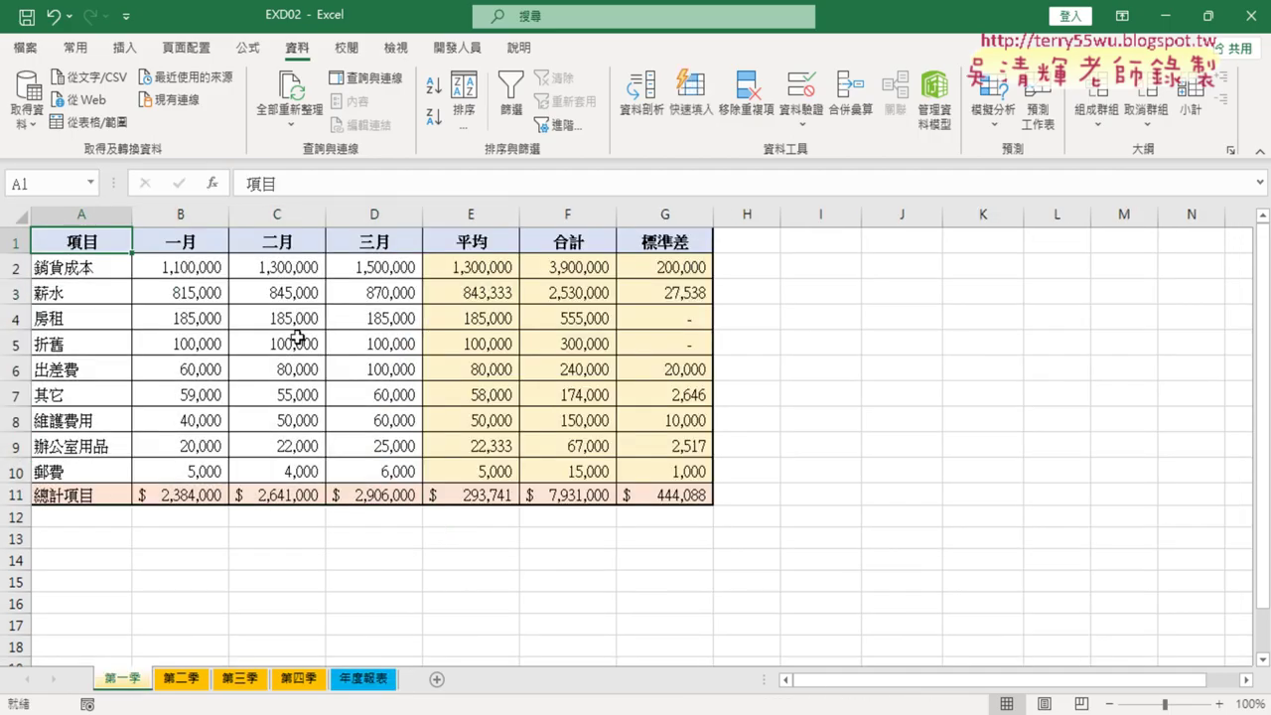
pyautogui.click(690, 502)
pyautogui.moveTo(84, 241)
pyautogui.mouseDown()
pyautogui.moveTo(658, 467)
pyautogui.moveTo(690, 494)
pyautogui.mouseUp()
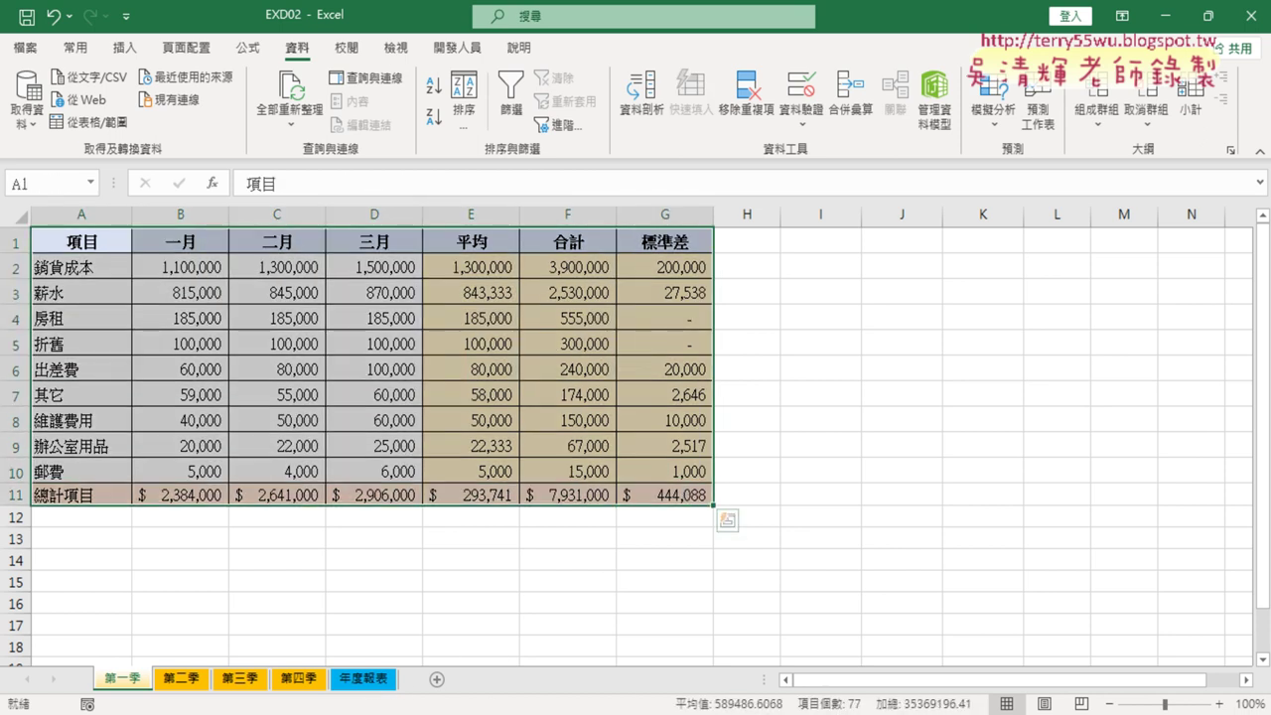
pyautogui.hotkey('alt', 'Tab')
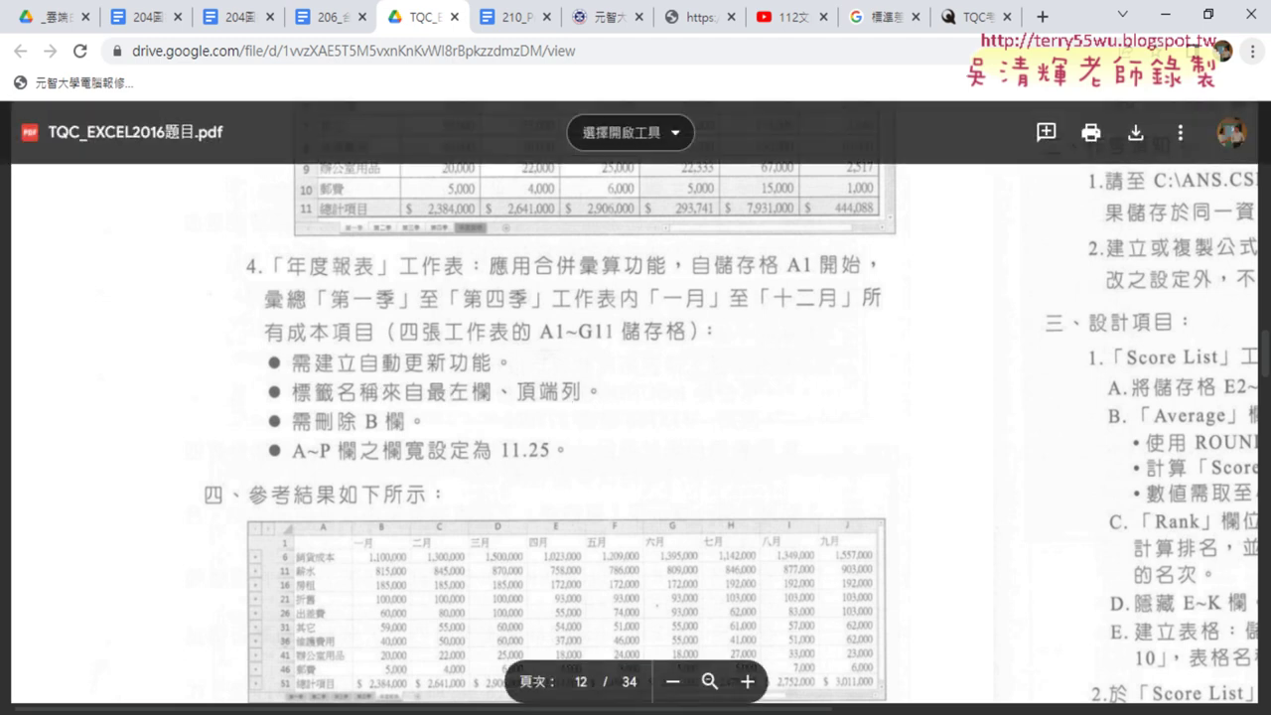
pyautogui.hotkey('alt', 'Tab')
# Highlight the item-name column and month header row, re-read the 11.25 width note, then view 年度報表
pyautogui.moveTo(80, 241); pyautogui.dragTo(92, 494)
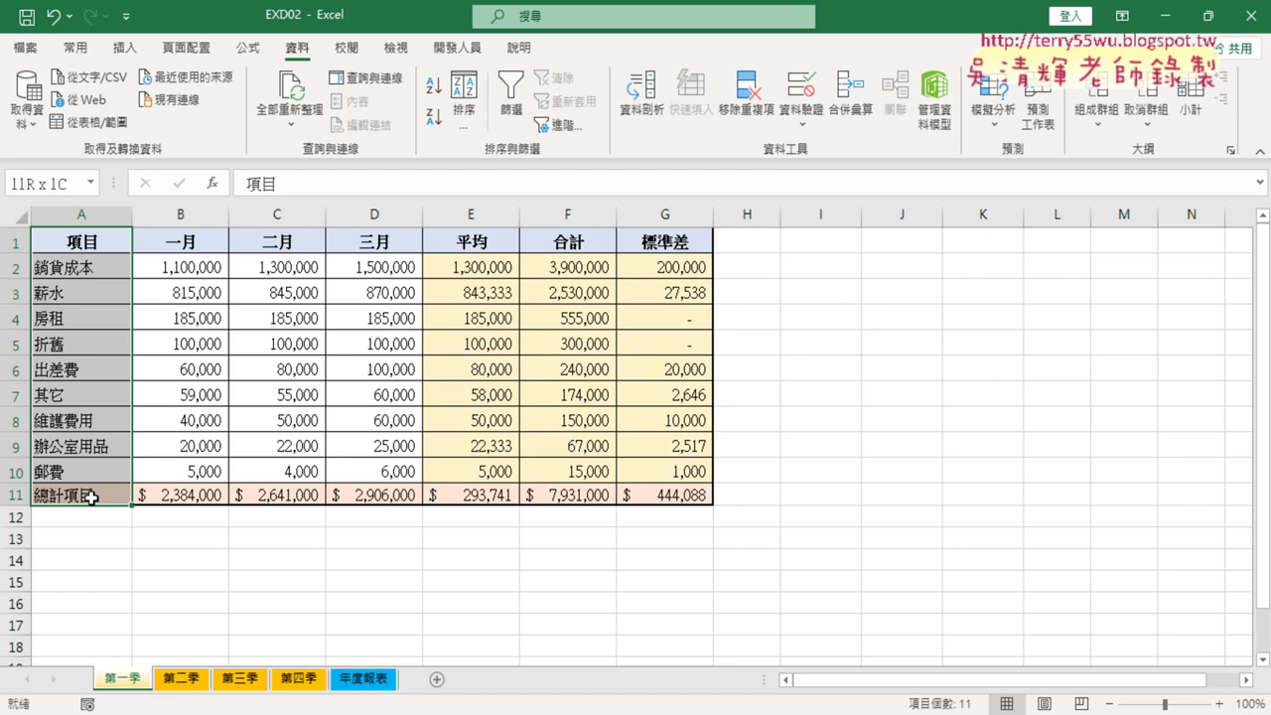
pyautogui.moveTo(79, 241)
pyautogui.mouseDown()
pyautogui.moveTo(425, 280)
pyautogui.moveTo(656, 246)
pyautogui.mouseUp()
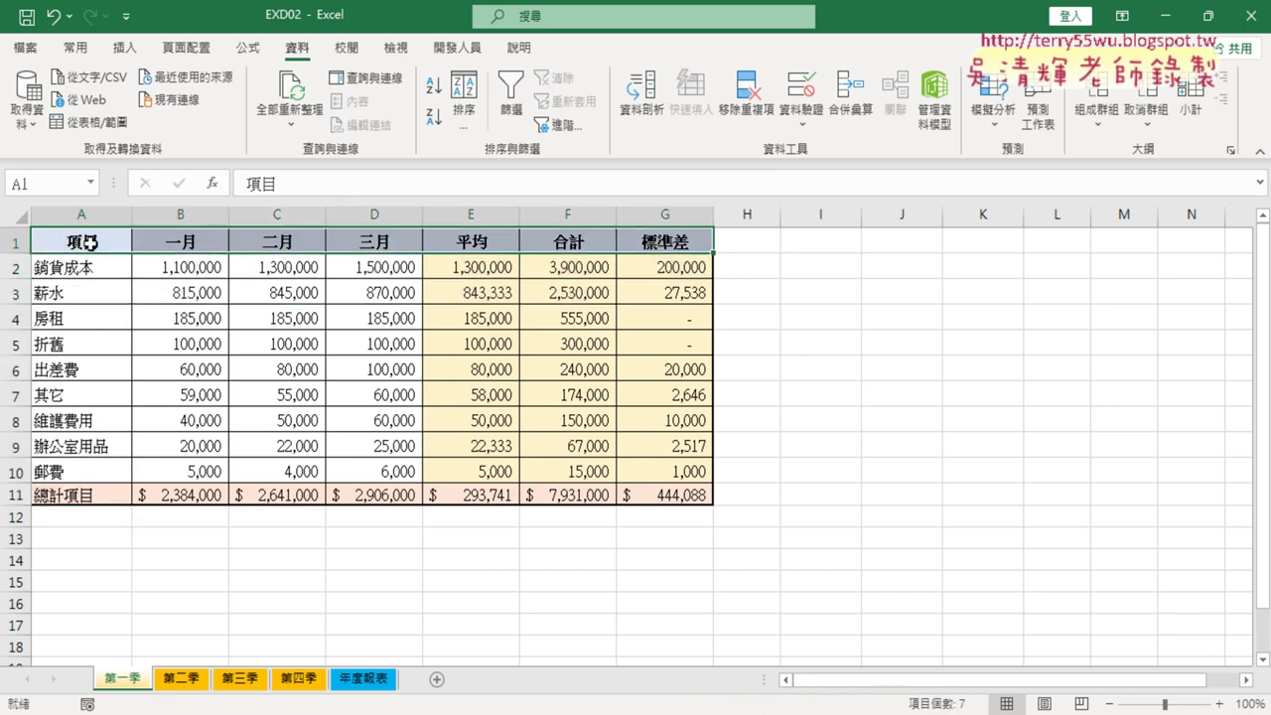
pyautogui.moveTo(82, 242); pyautogui.dragTo(81, 494)
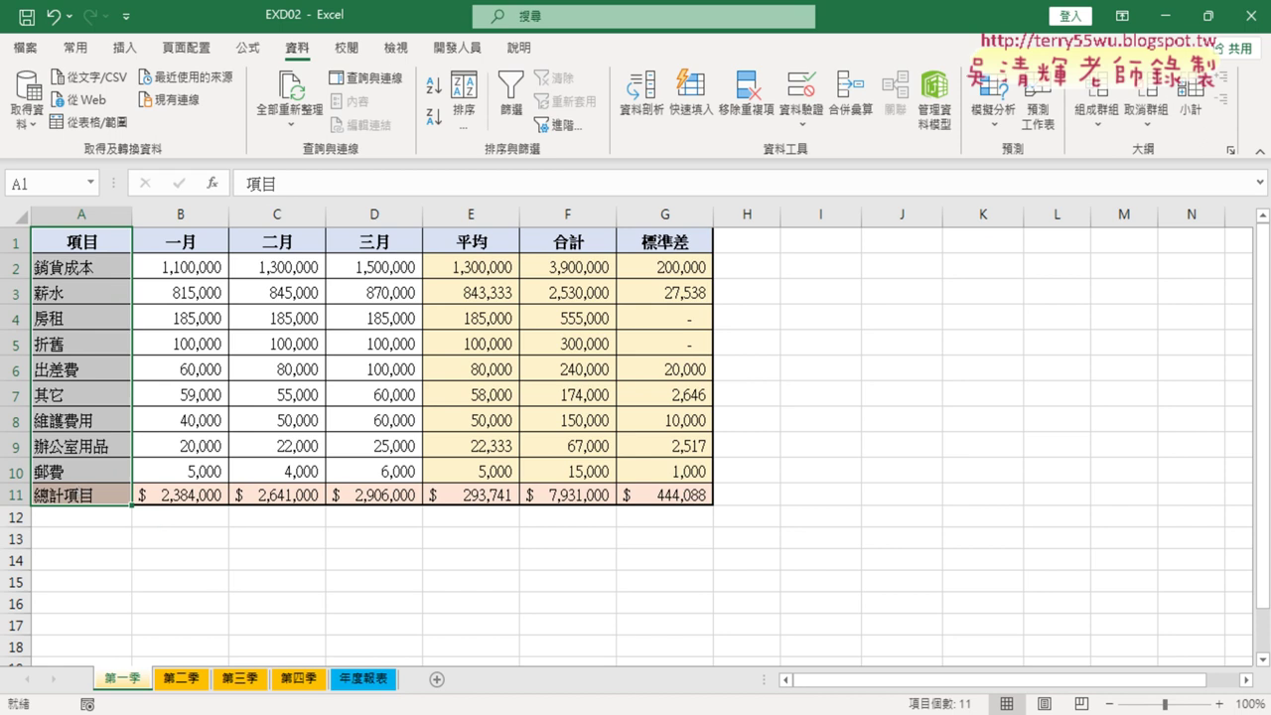
pyautogui.hotkey('alt', 'Tab')
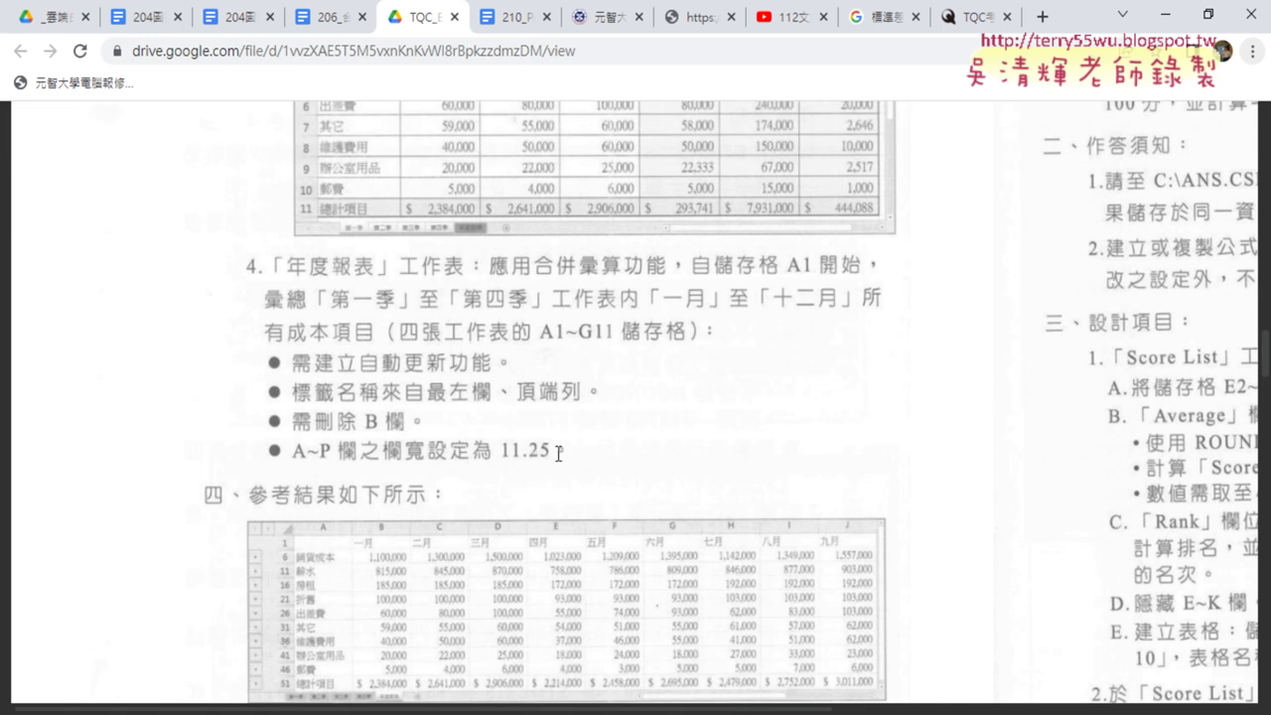
pyautogui.click(1167, 16)
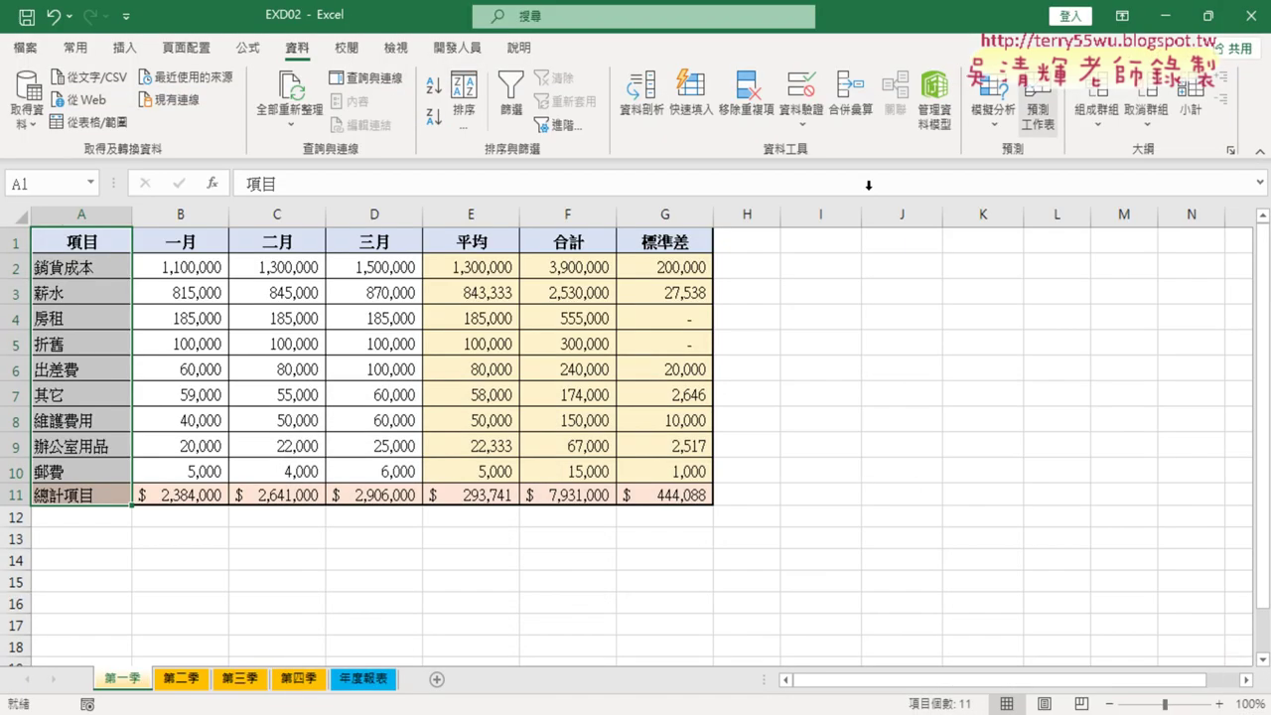
pyautogui.click(373, 688)
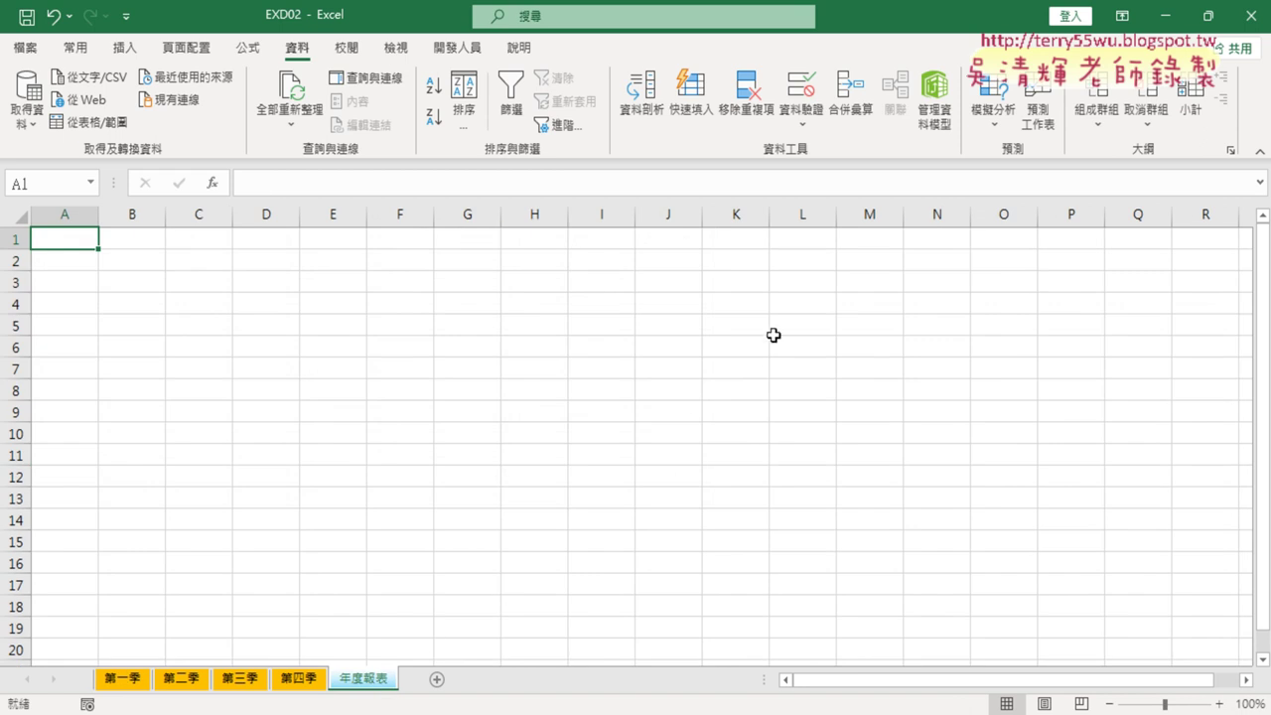
# Open Consolidate with Sum and select 第一季!$A$1:$G$11 as the reference
pyautogui.click(860, 103)
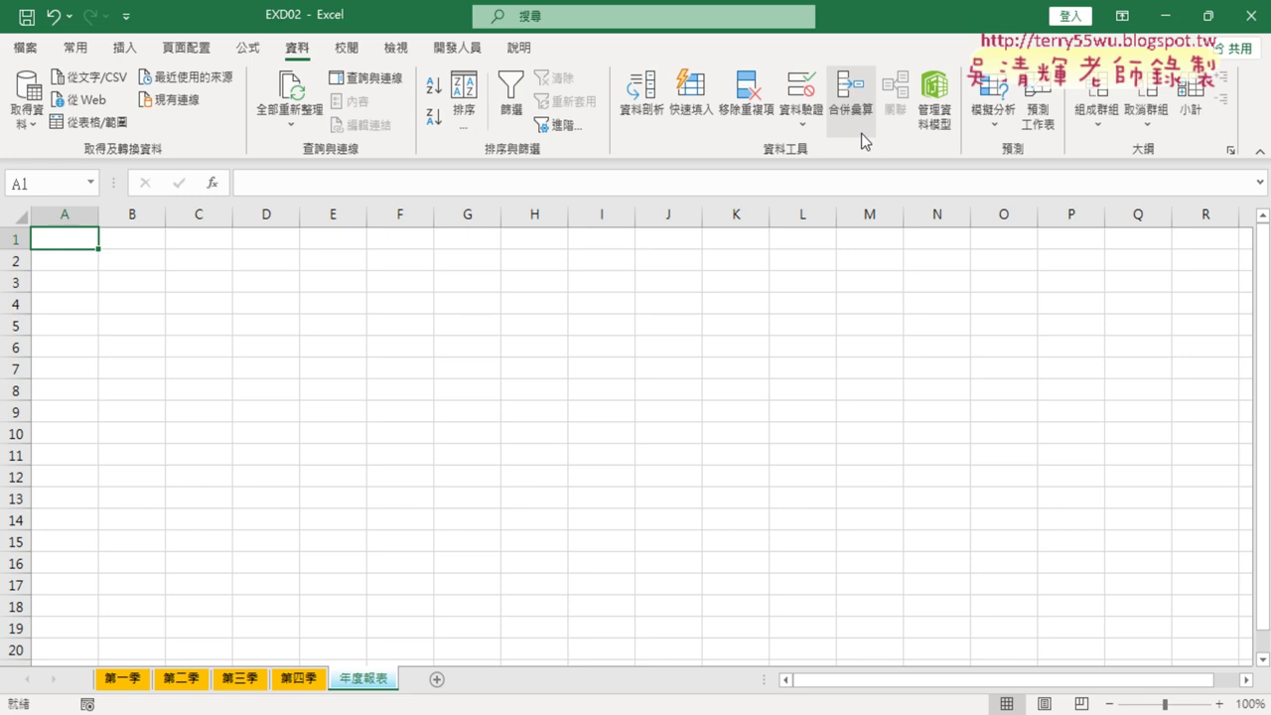
pyautogui.click(860, 105)
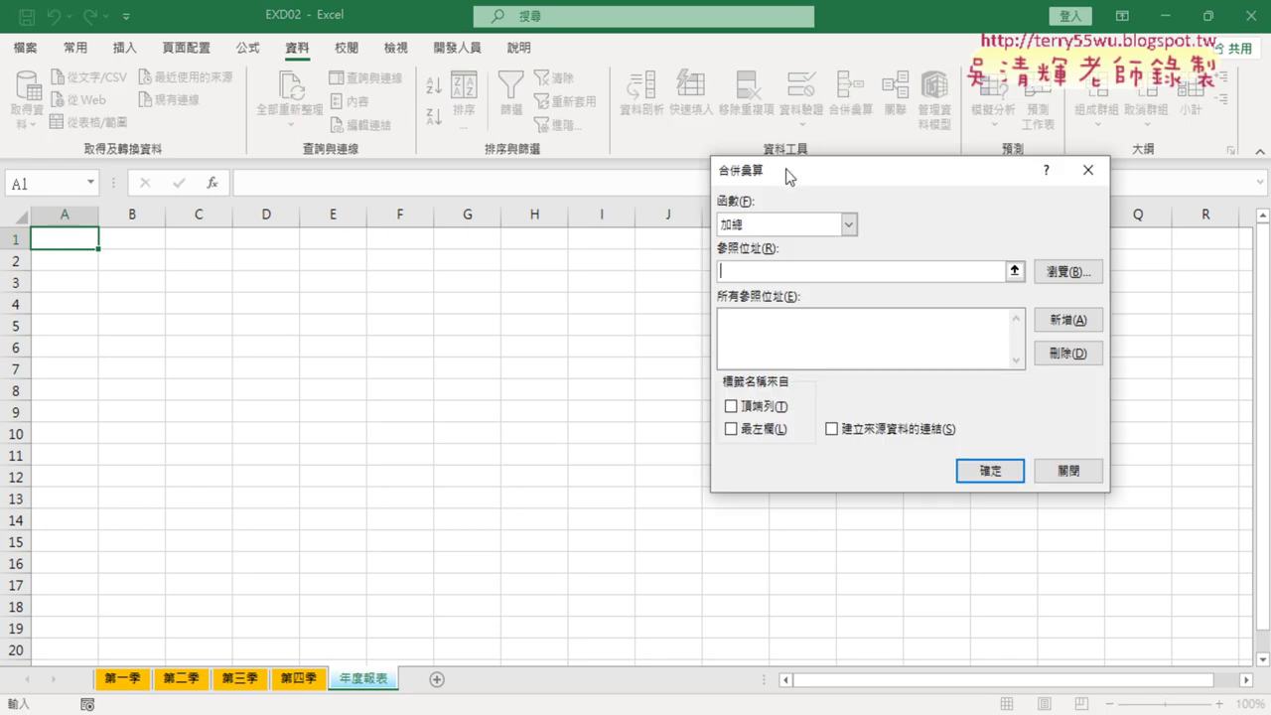
pyautogui.moveTo(788, 176); pyautogui.dragTo(432, 190)
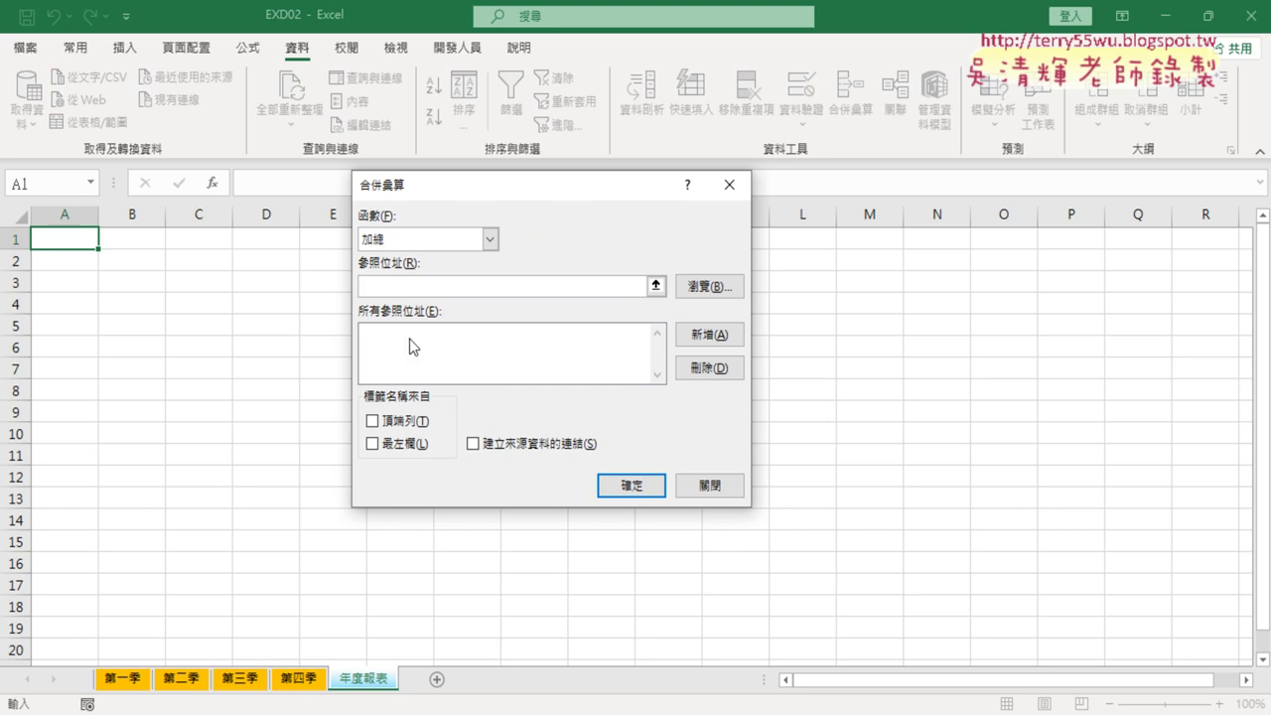
pyautogui.click(569, 292)
pyautogui.click(126, 681)
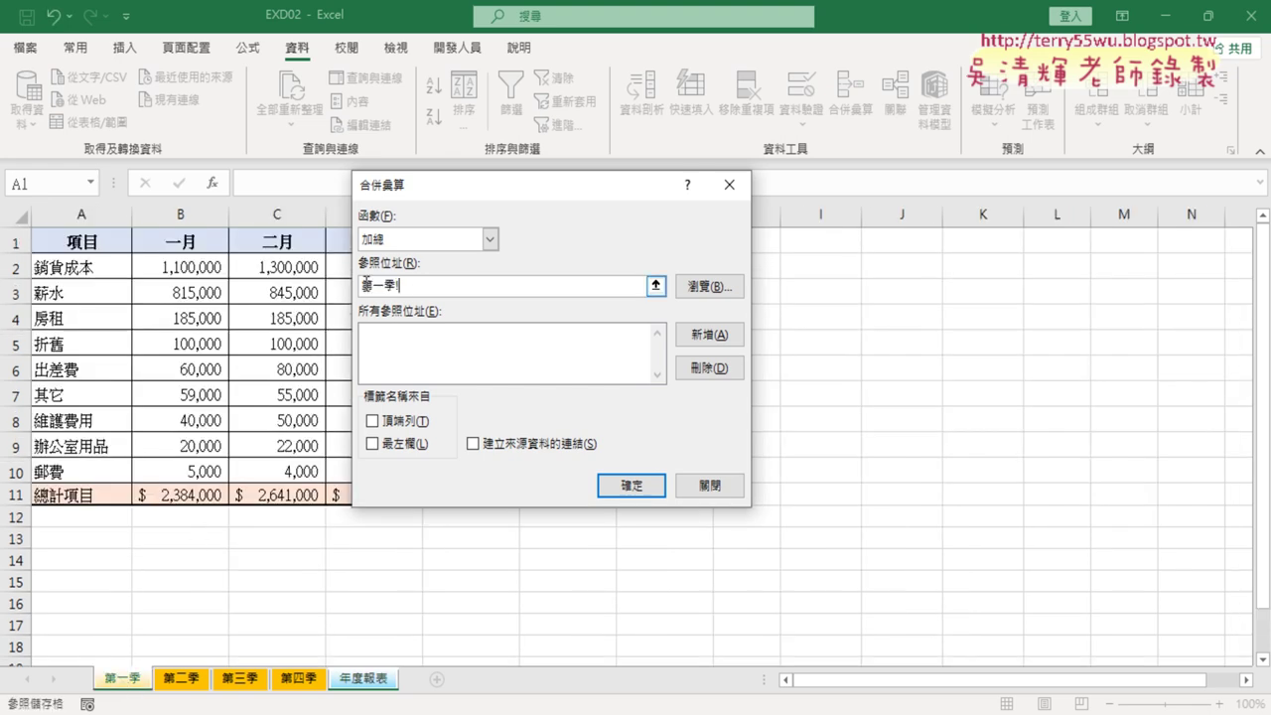
pyautogui.moveTo(516, 184); pyautogui.dragTo(745, 126)
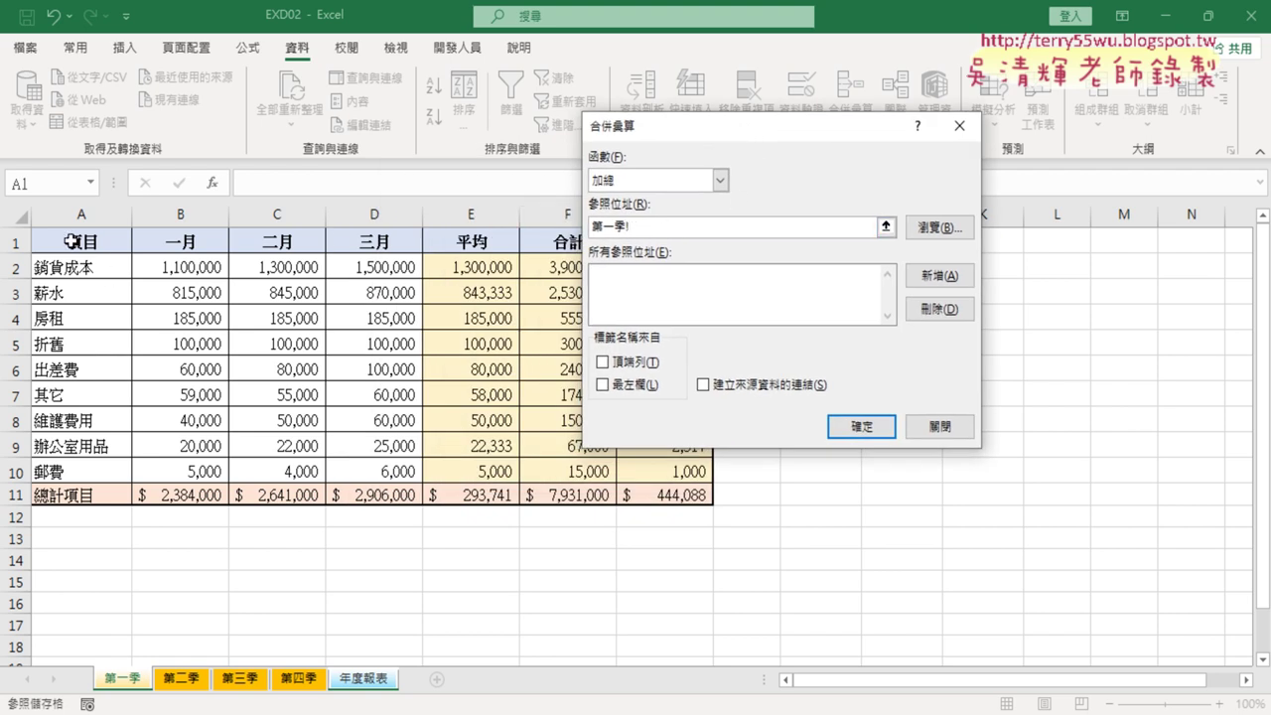
pyautogui.moveTo(64, 241); pyautogui.dragTo(700, 497)
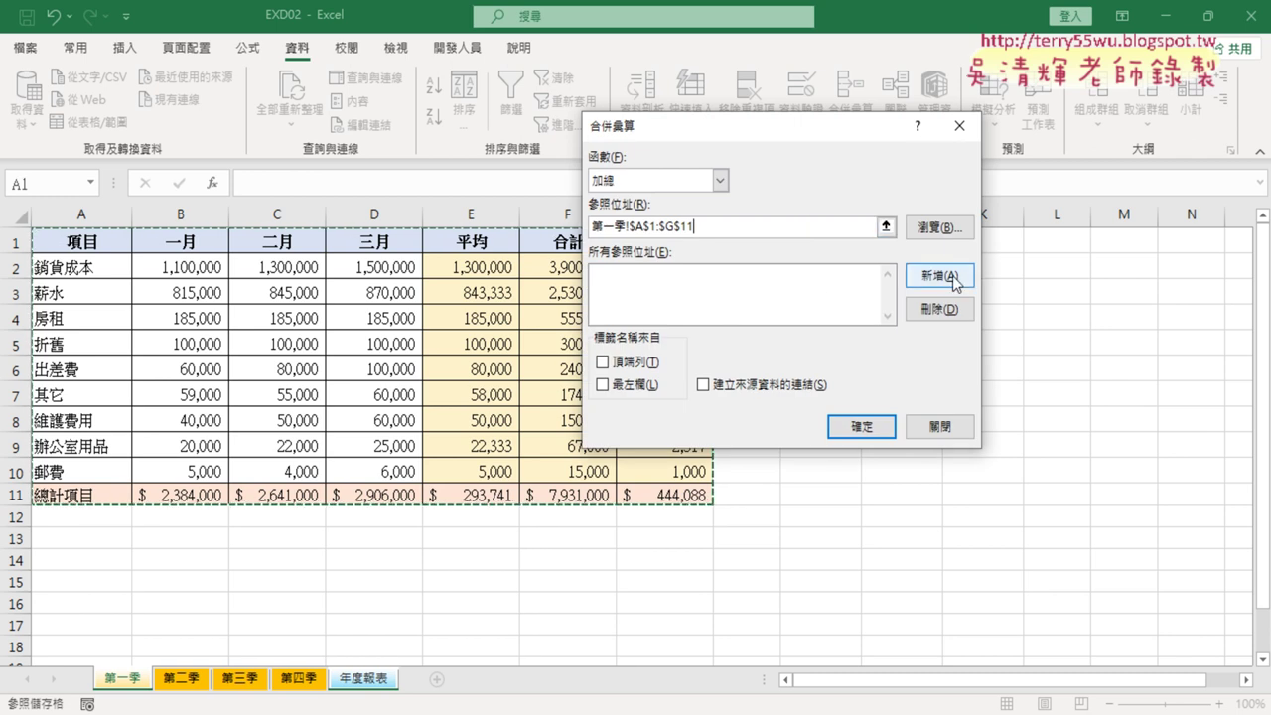
# Tick Top row, Left column and Create links to source data, then add the reference
pyautogui.click(601, 364)
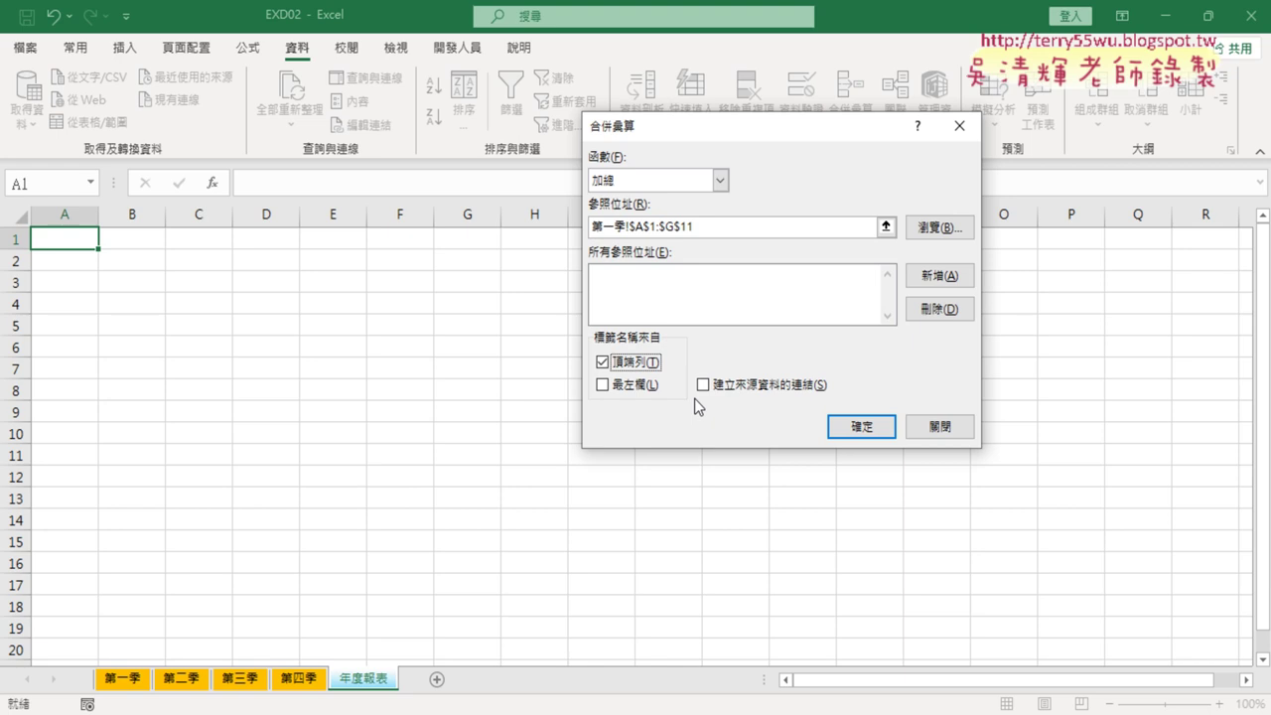
pyautogui.click(608, 387)
pyautogui.click(747, 391)
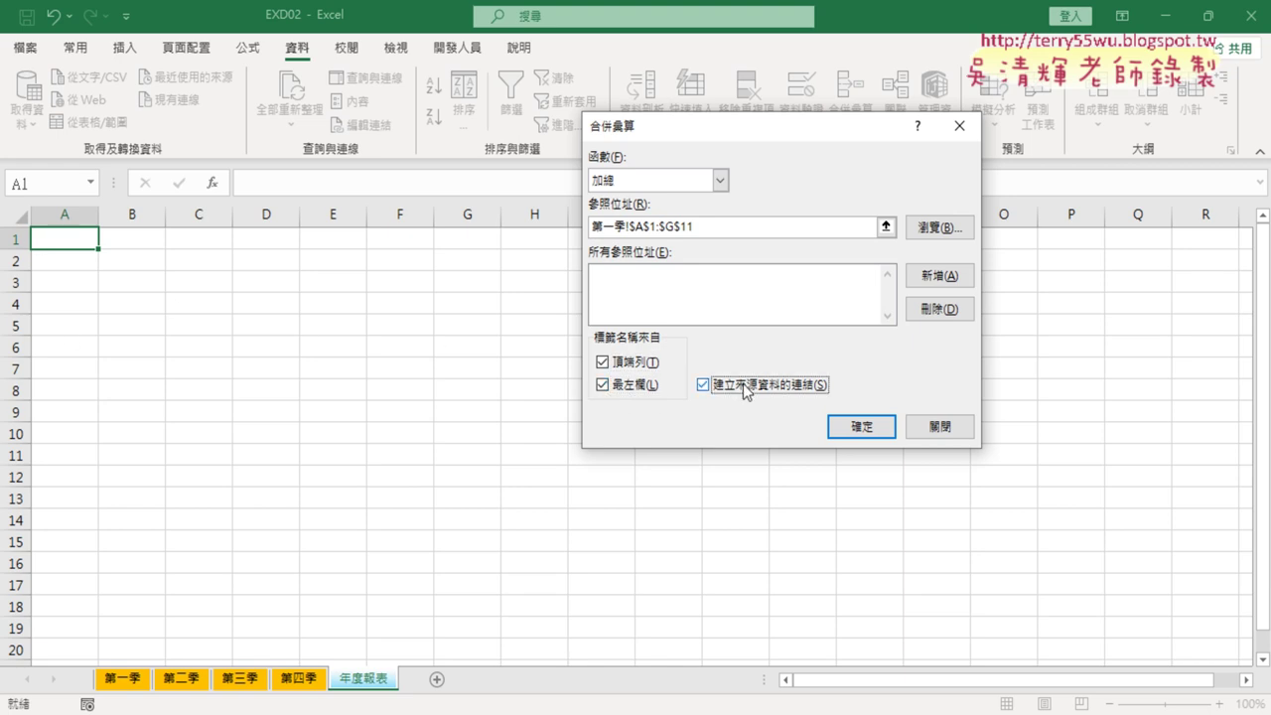
pyautogui.hotkey('alt', 'Tab')
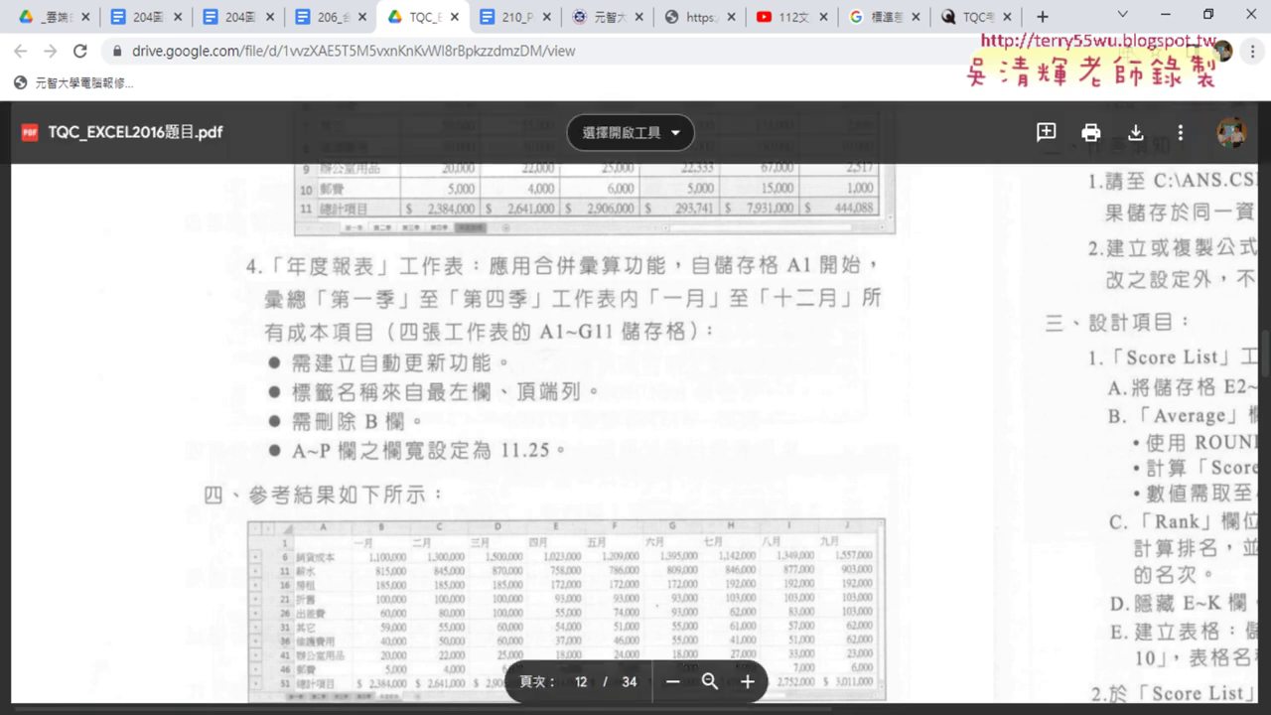
pyautogui.click(1165, 15)
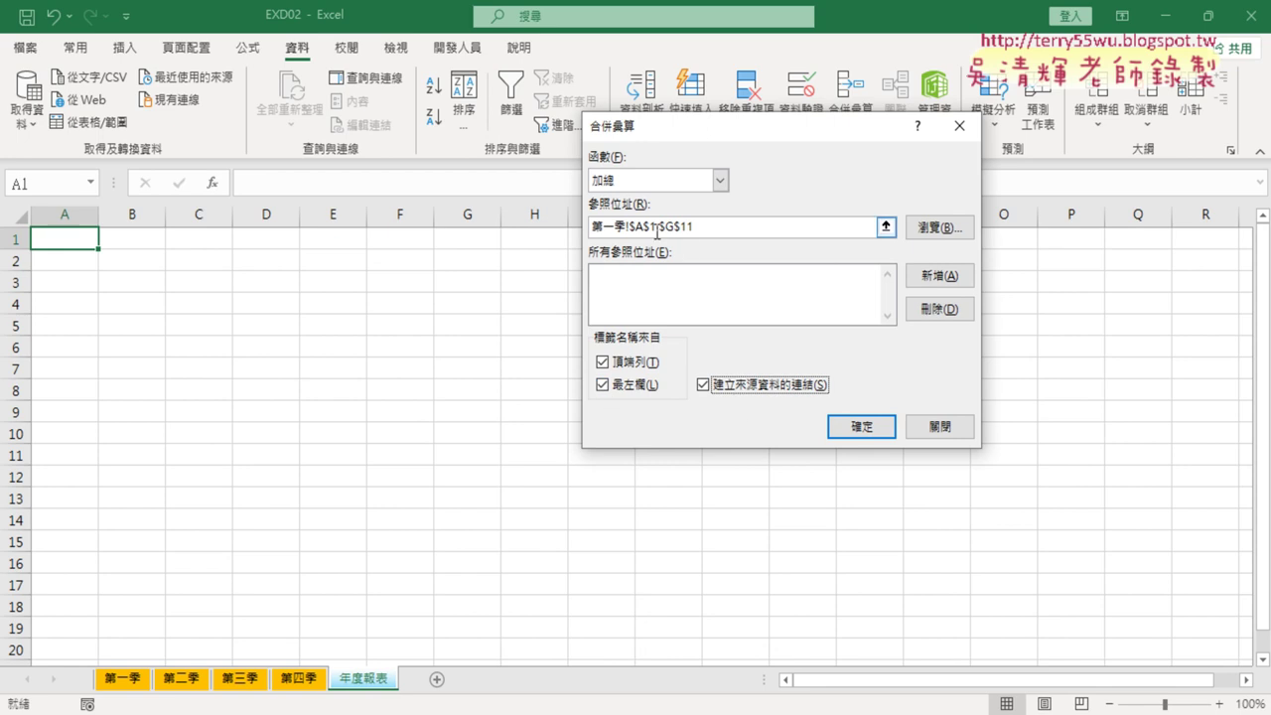
pyautogui.click(951, 279)
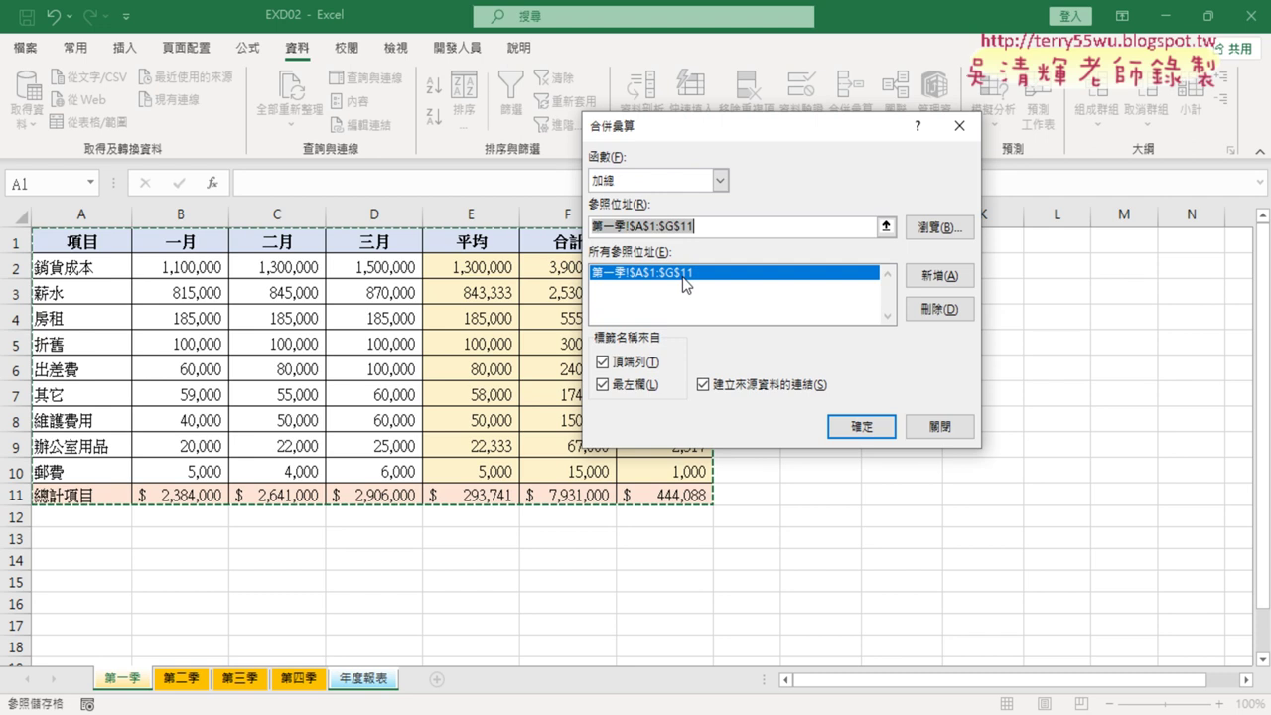
# Add 第二季!A1:G11 to the consolidation reference list
pyautogui.click(707, 227)
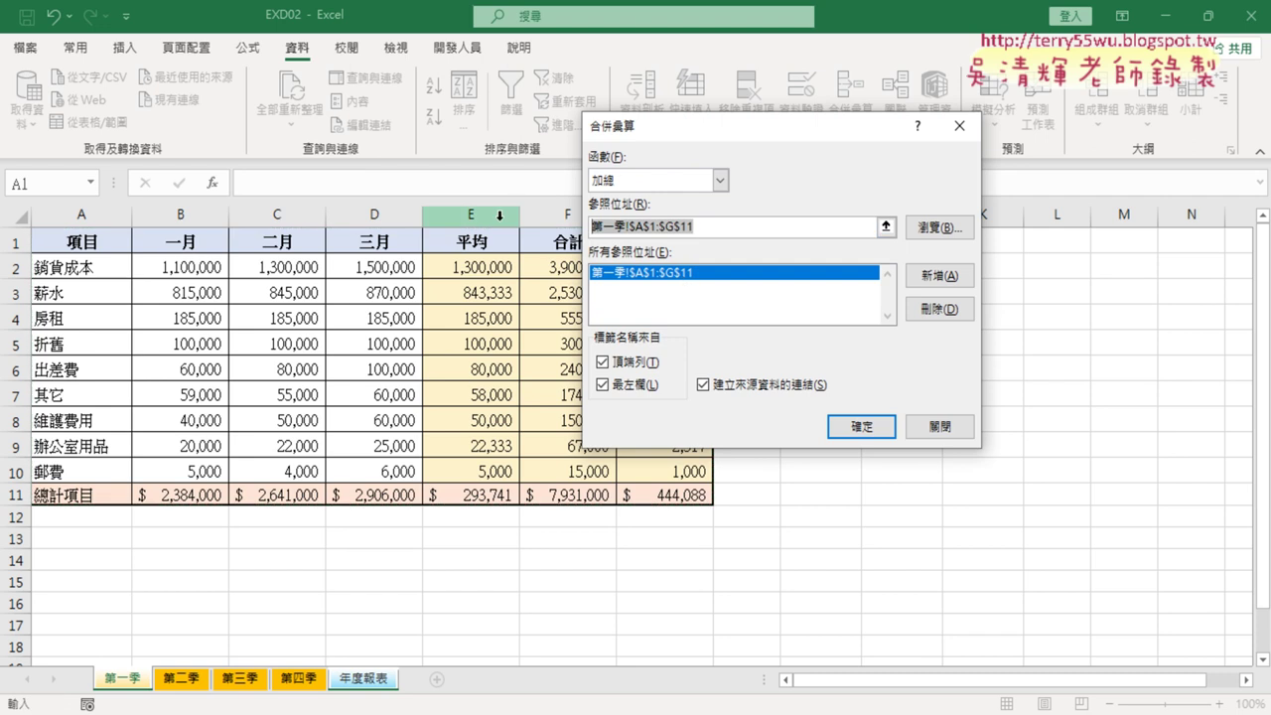
pyautogui.press('Delete')
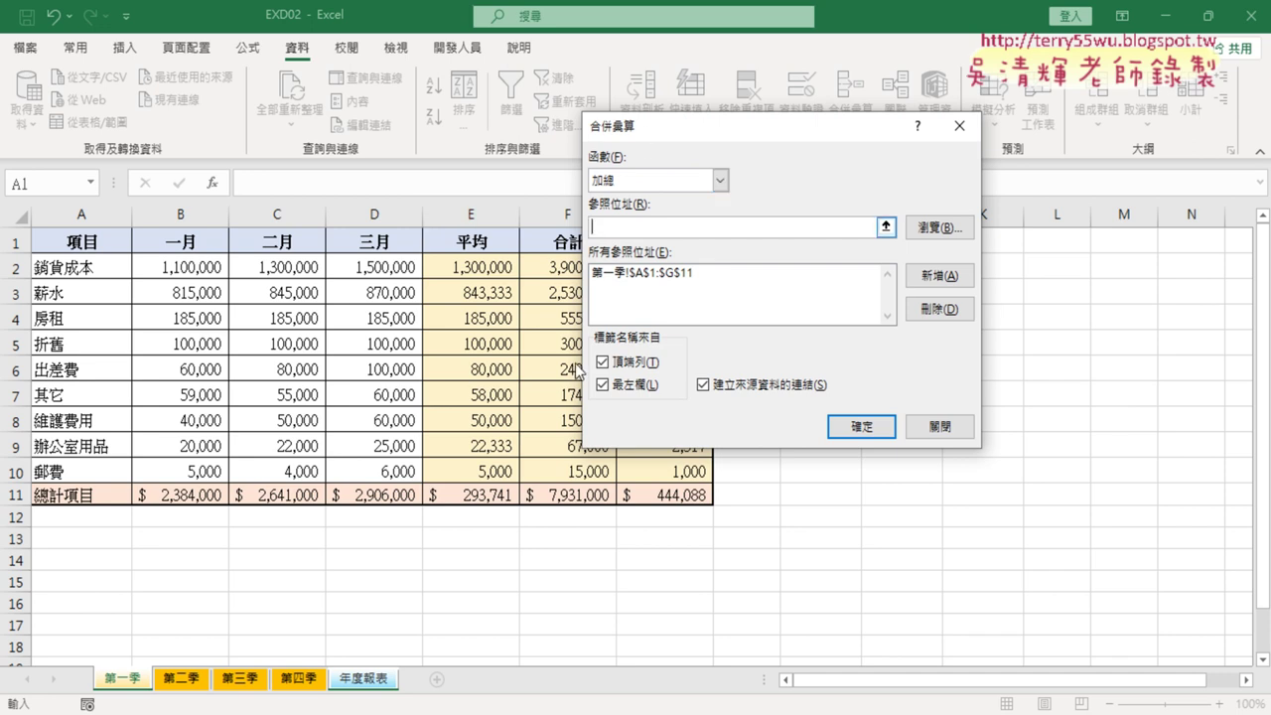
pyautogui.click(182, 678)
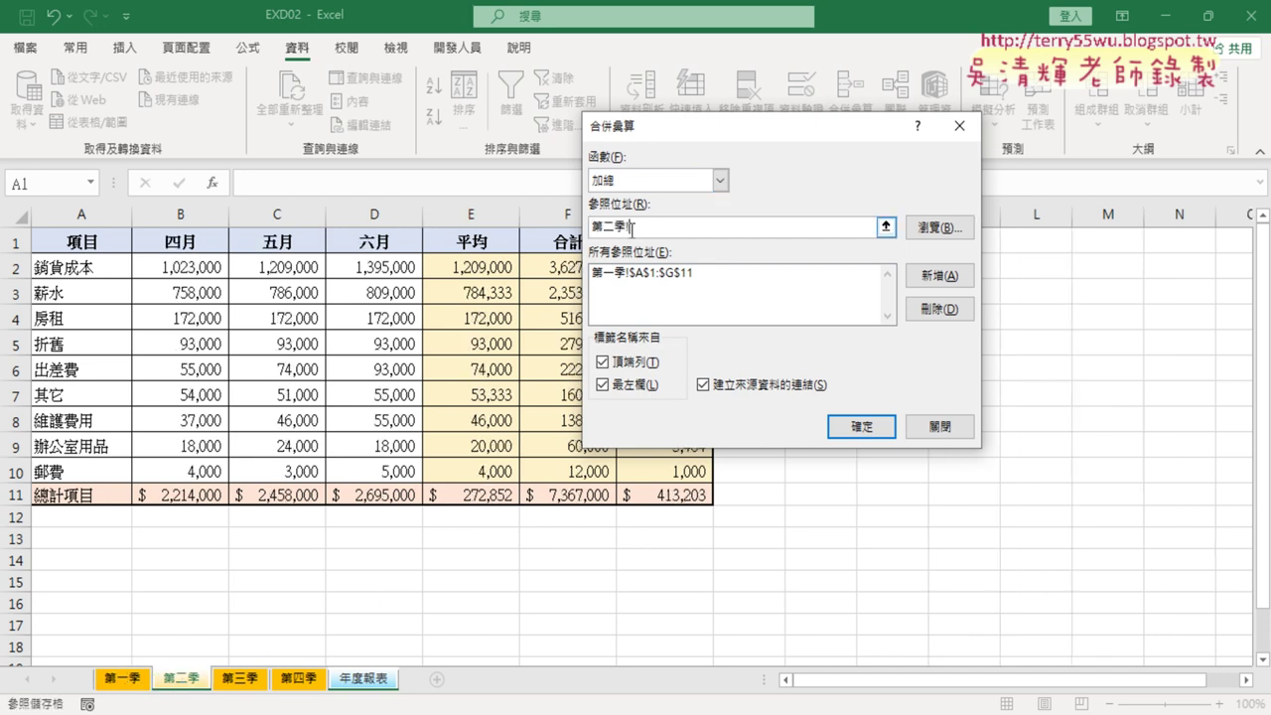
pyautogui.moveTo(99, 244); pyautogui.dragTo(685, 493)
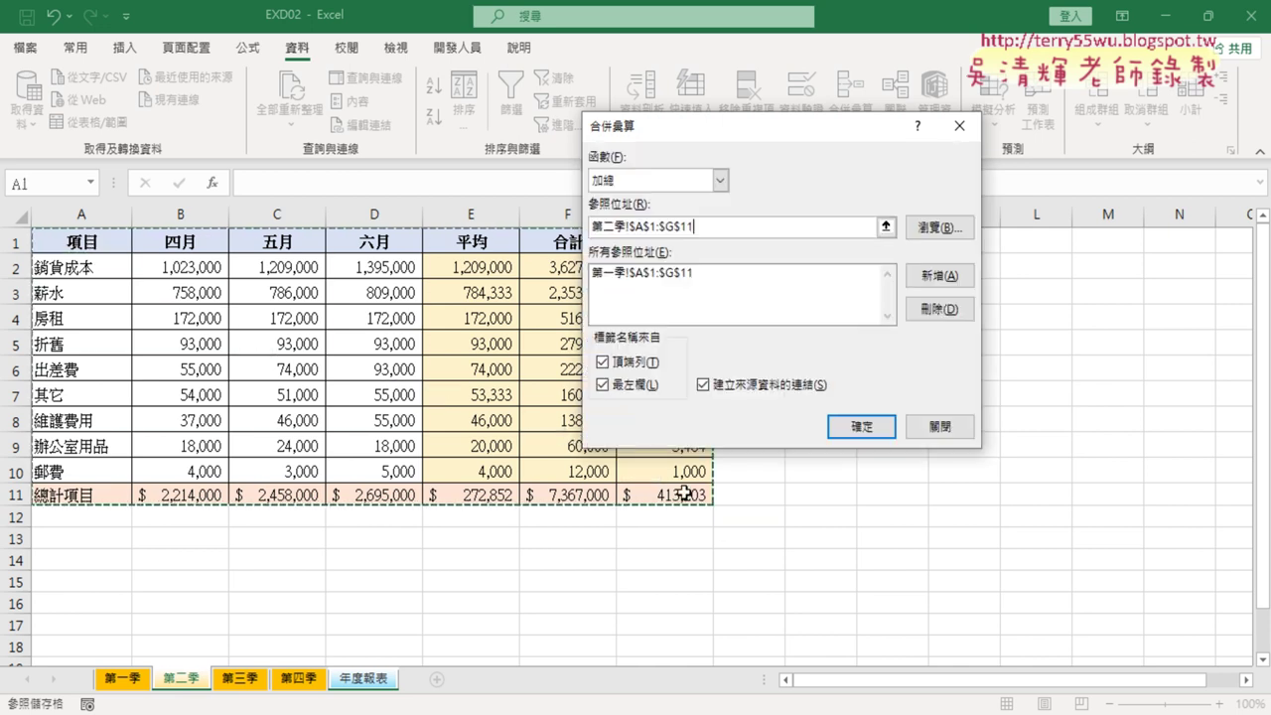
pyautogui.click(955, 277)
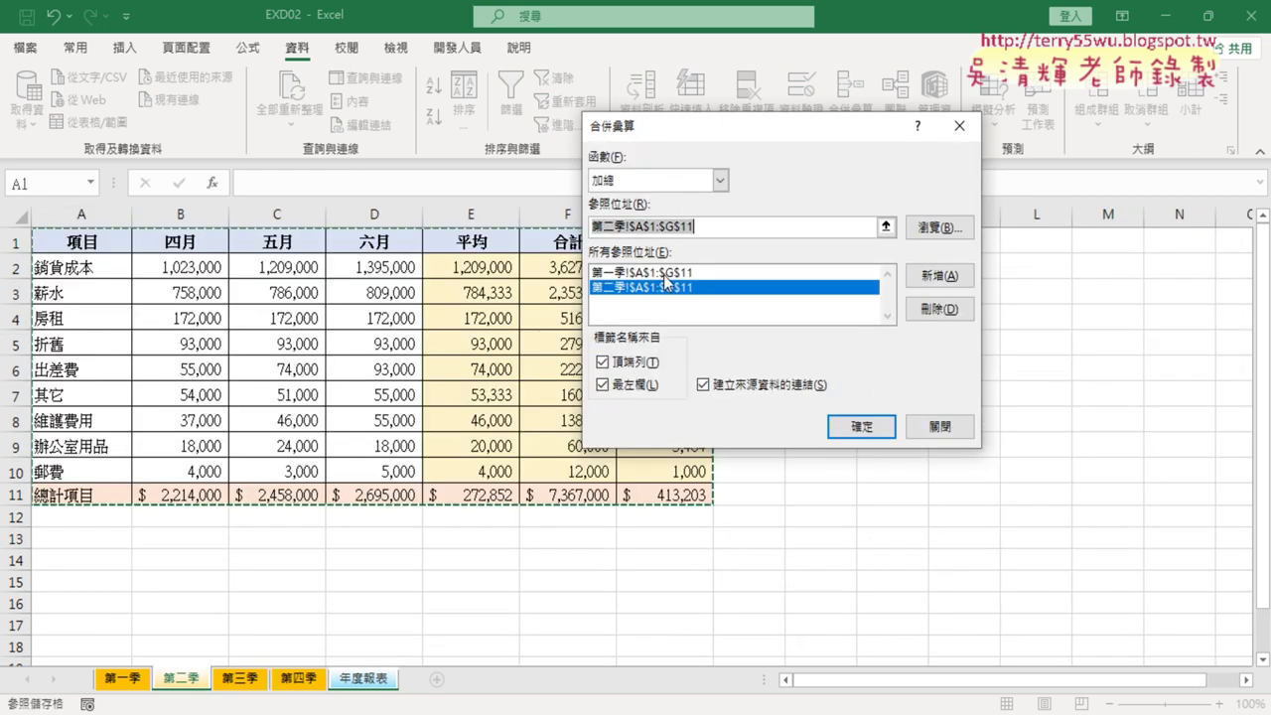
# Add the 第三季 and 第四季 A1:G11 ranges as further consolidation references
pyautogui.press('Delete')
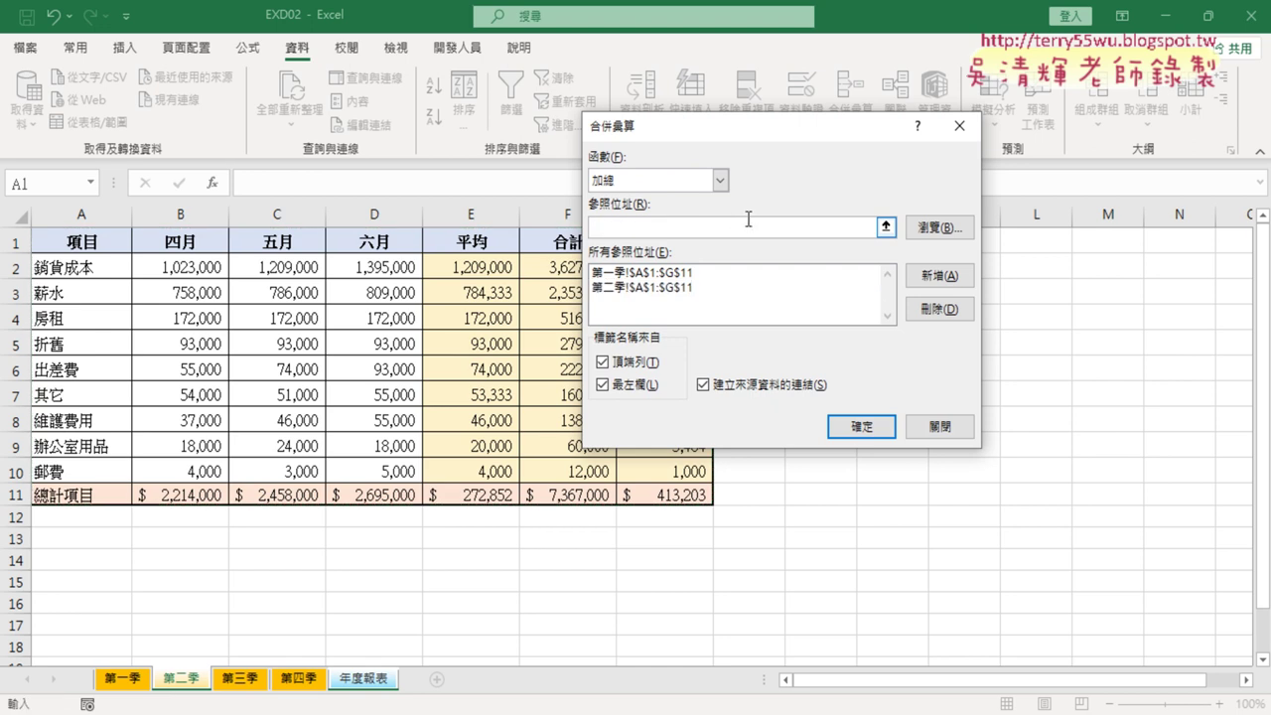
pyautogui.click(239, 678)
pyautogui.moveTo(78, 240); pyautogui.dragTo(675, 487)
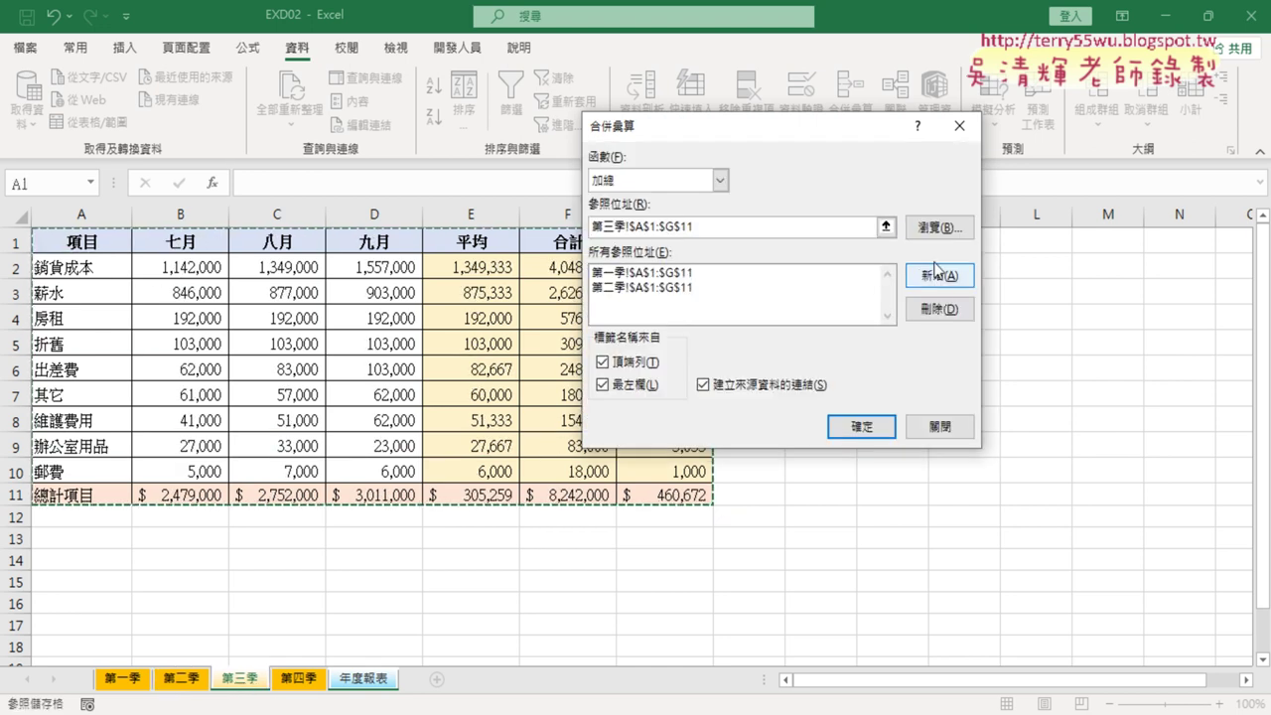
pyautogui.click(935, 270)
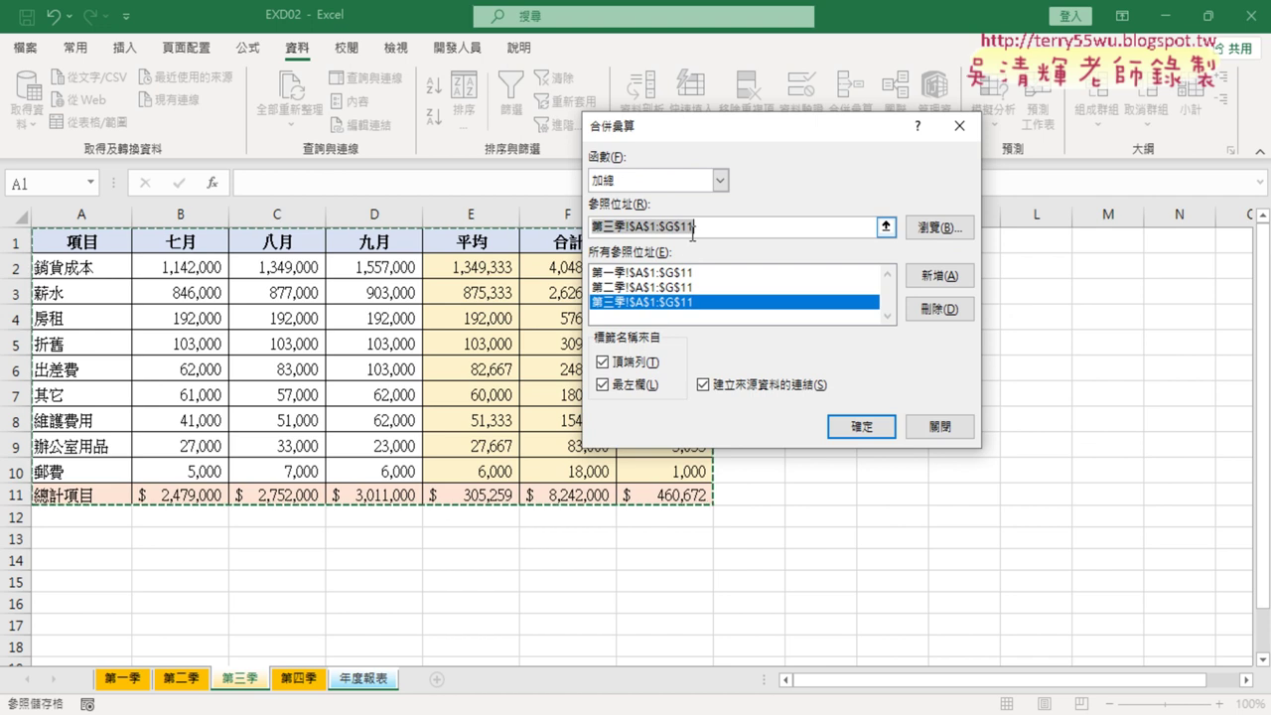
pyautogui.press('Delete')
pyautogui.click(299, 678)
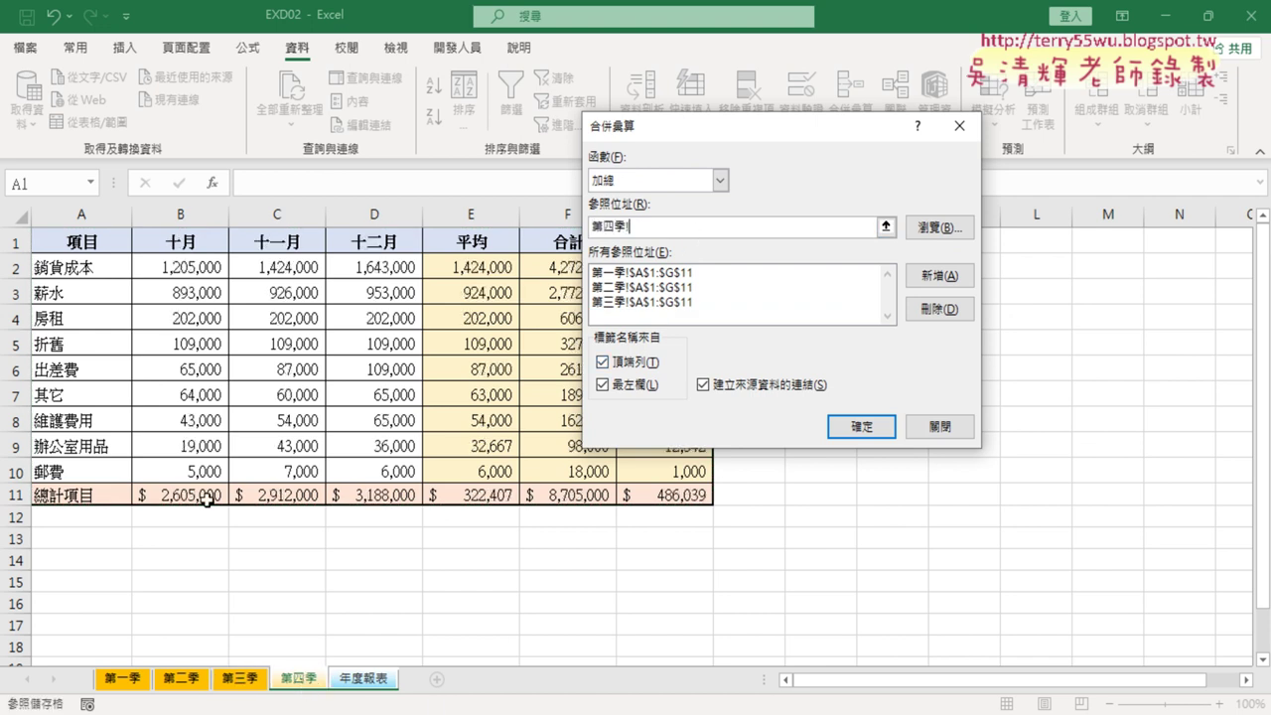
pyautogui.moveTo(79, 241); pyautogui.dragTo(683, 494)
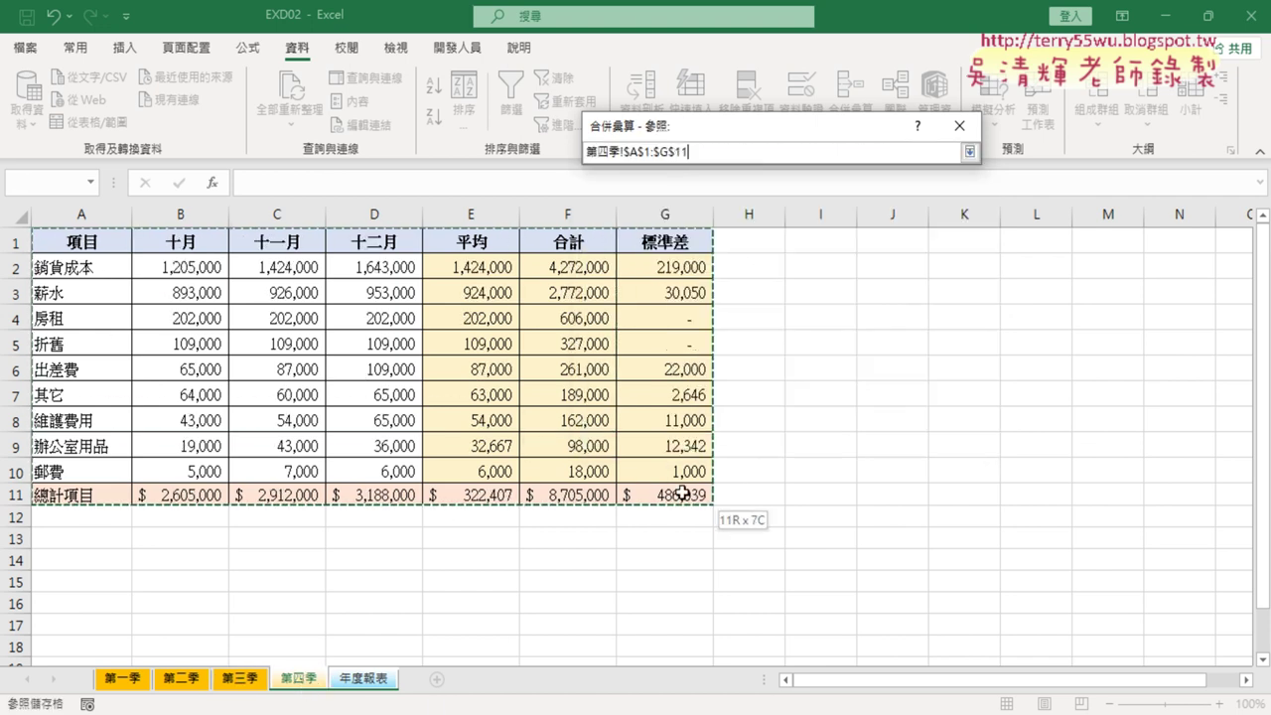
pyautogui.click(939, 277)
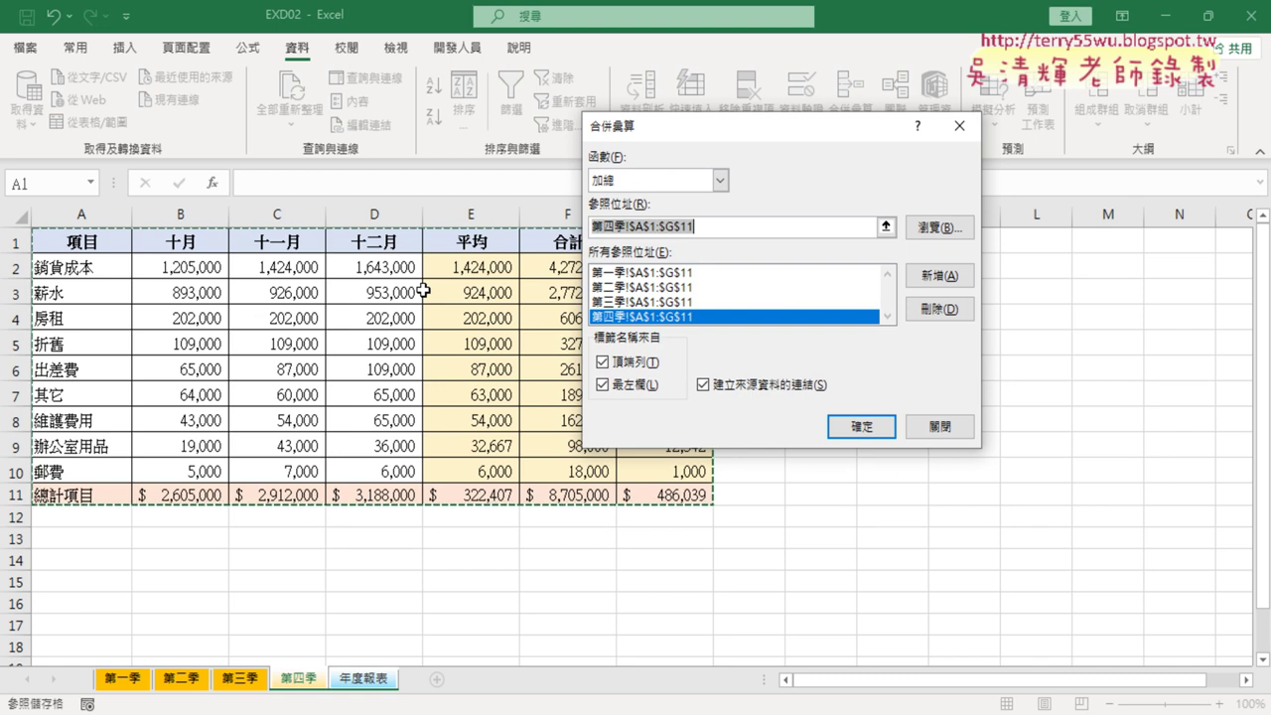
pyautogui.moveTo(712, 131); pyautogui.dragTo(831, 132)
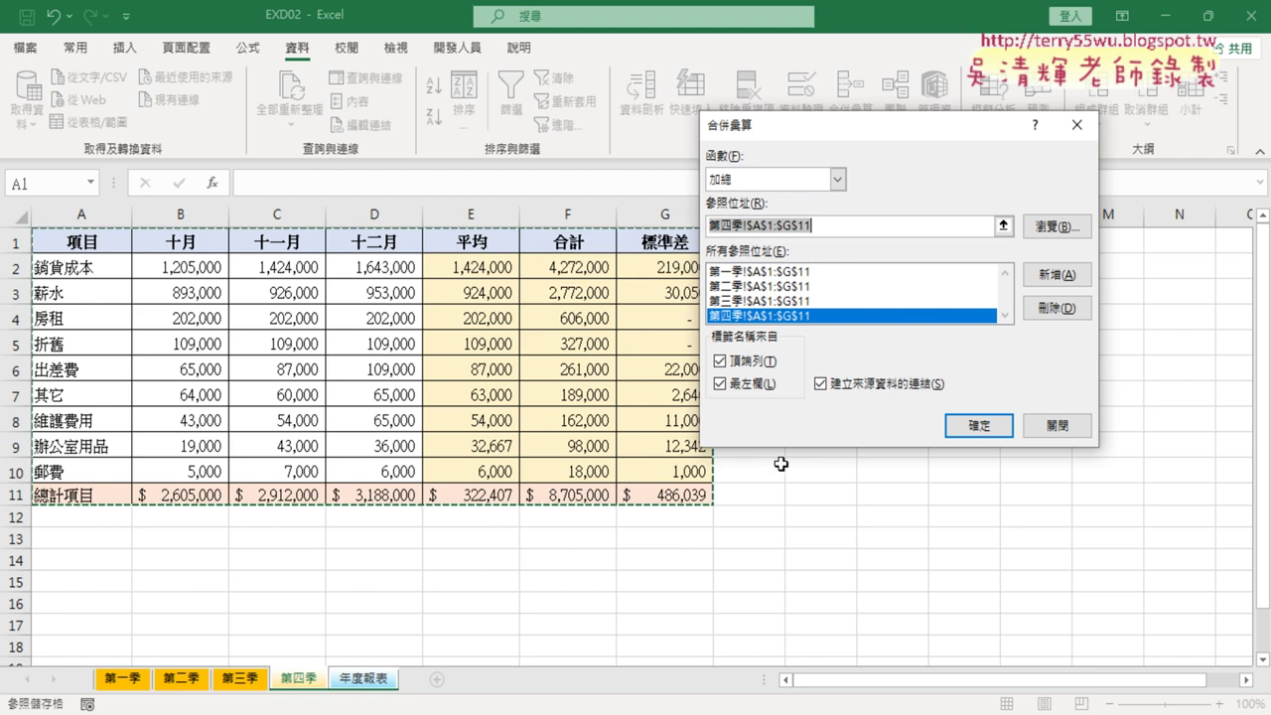
# Run the consolidation, building a linked 一月–十二月 summary with 平均, 合計 and 標準差 columns on 年度報表
pyautogui.click(980, 427)
pyautogui.click(983, 427)
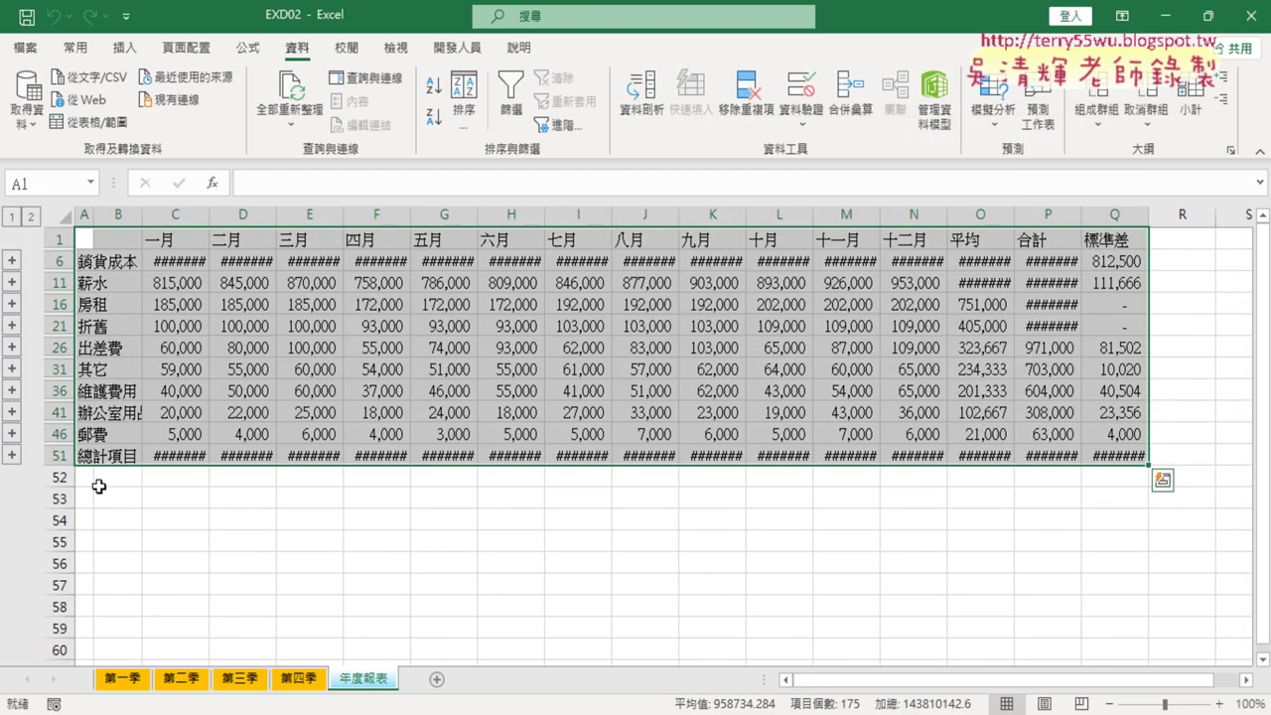
pyautogui.hotkey('ctrl', '2')
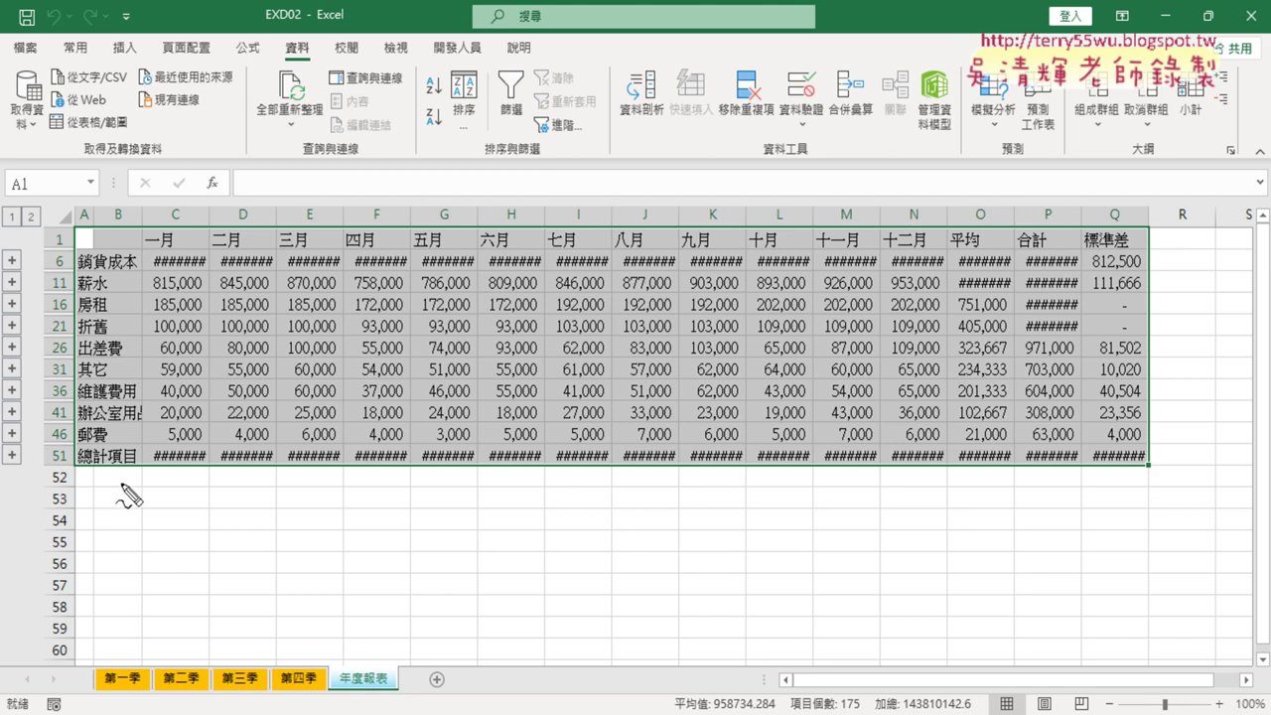
pyautogui.moveTo(123, 484)
pyautogui.mouseDown()
pyautogui.moveTo(149, 376)
pyautogui.moveTo(117, 484)
pyautogui.mouseUp()
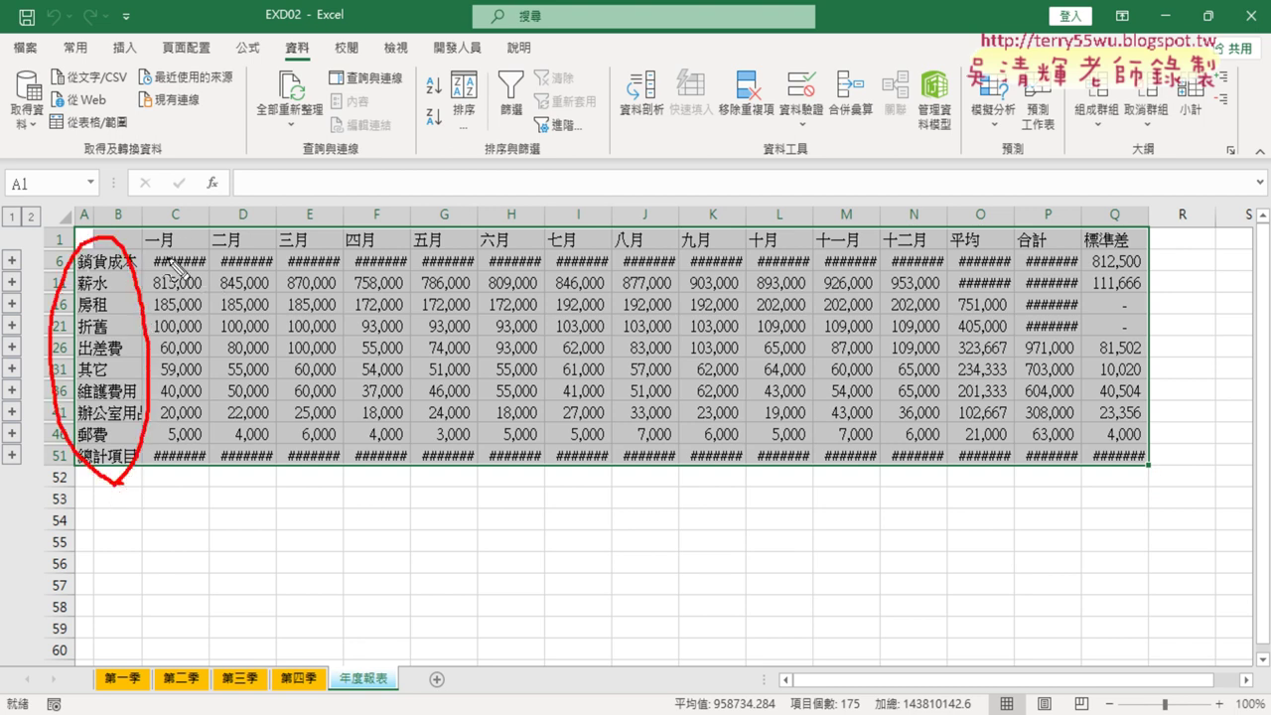
pyautogui.moveTo(139, 221); pyautogui.dragTo(230, 262)
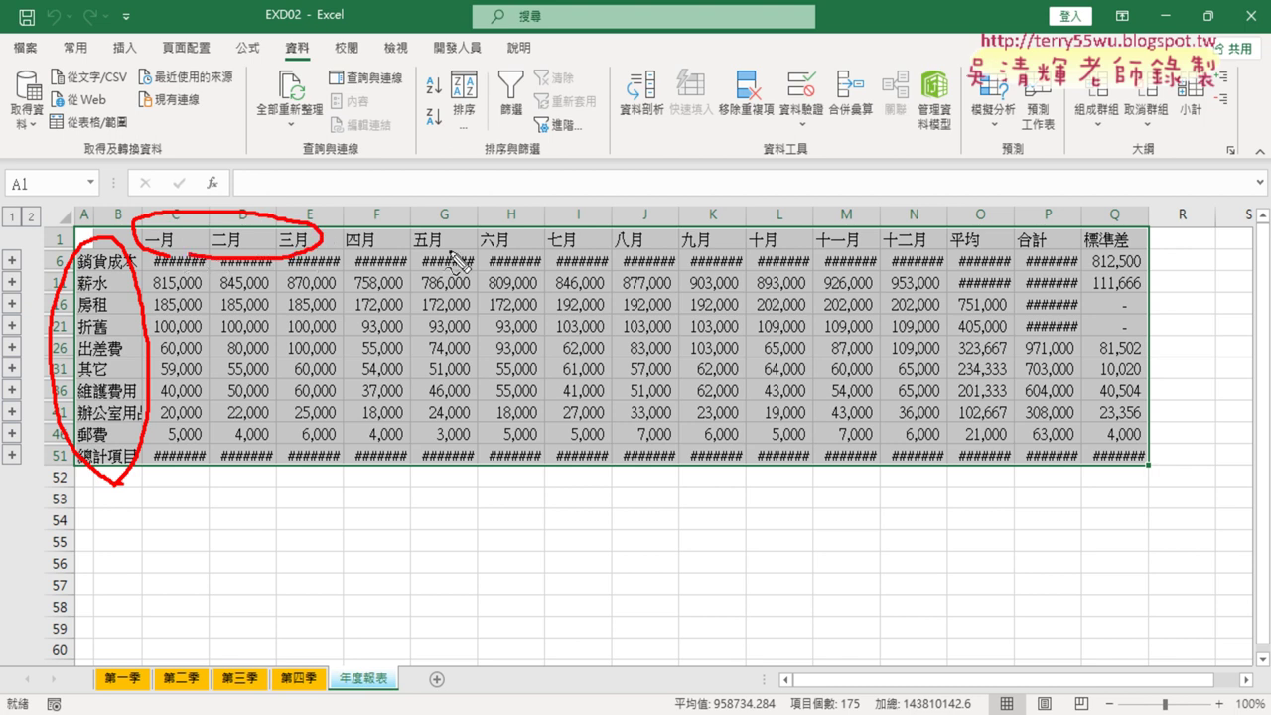
pyautogui.moveTo(509, 267)
pyautogui.mouseDown()
pyautogui.moveTo(348, 223)
pyautogui.moveTo(511, 270)
pyautogui.mouseUp()
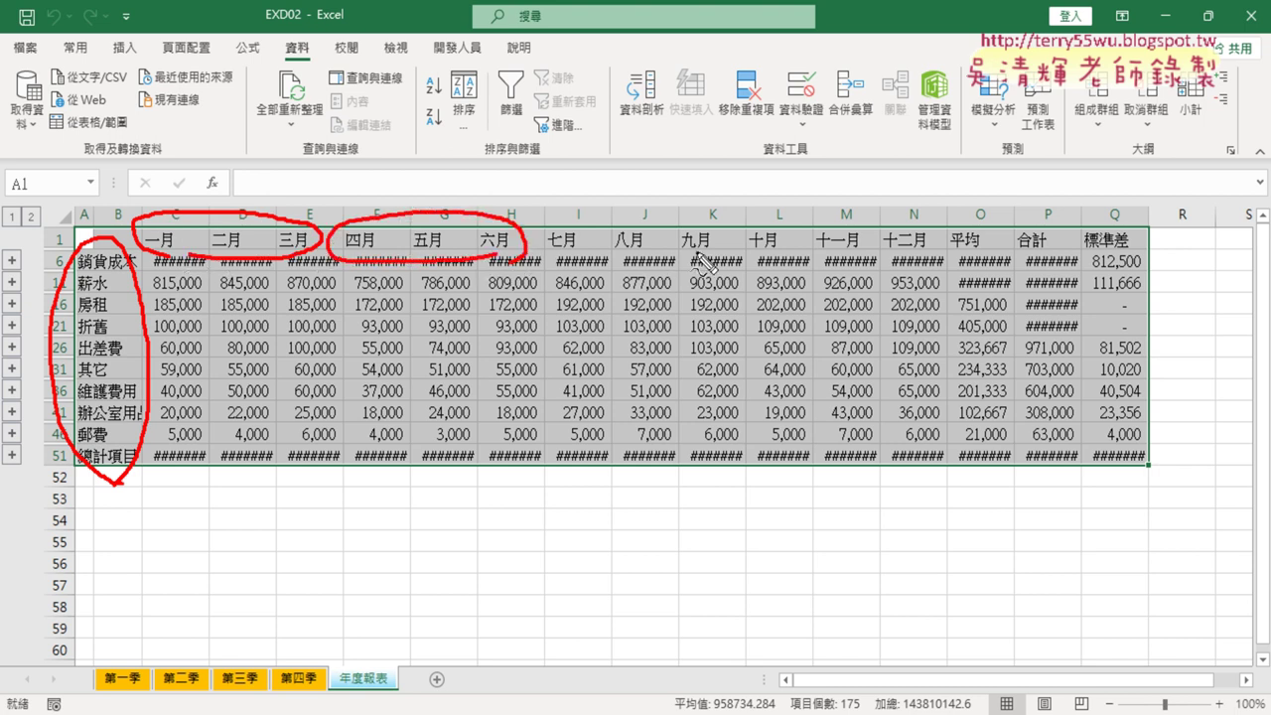
pyautogui.moveTo(713, 260)
pyautogui.mouseDown()
pyautogui.moveTo(556, 230)
pyautogui.moveTo(707, 248)
pyautogui.mouseUp()
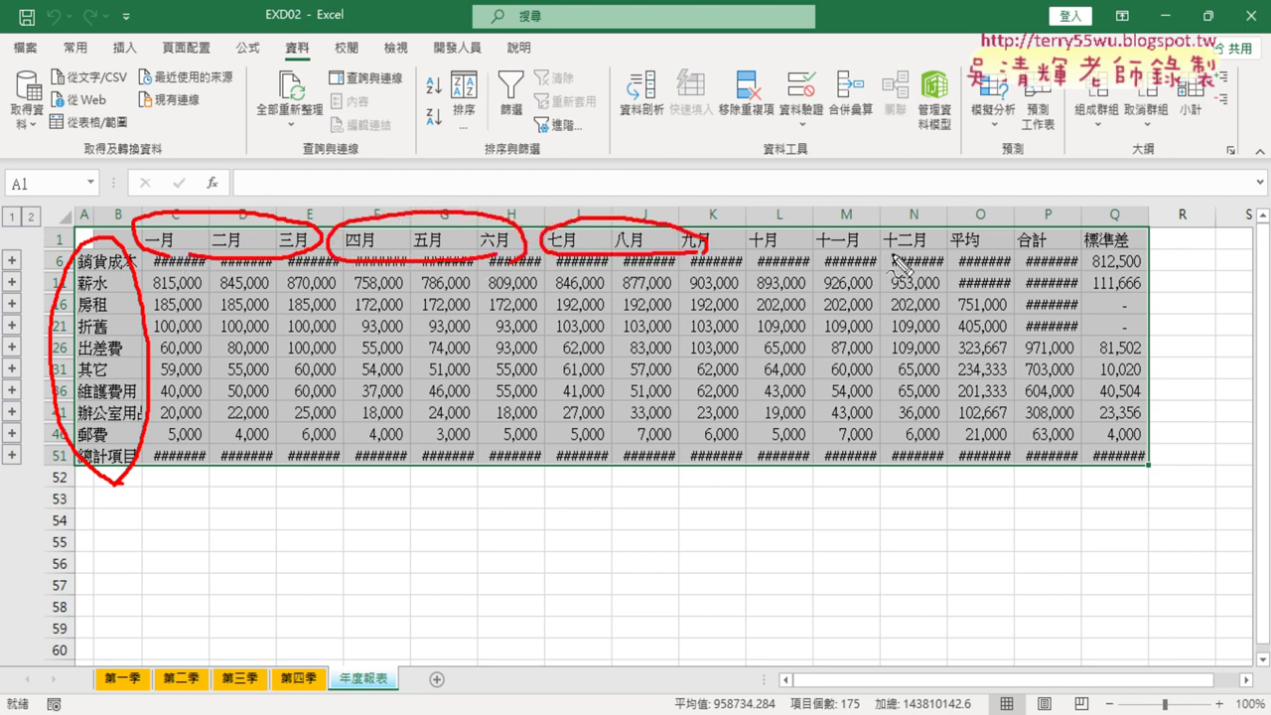
pyautogui.moveTo(943, 252)
pyautogui.mouseDown()
pyautogui.moveTo(902, 221)
pyautogui.moveTo(933, 256)
pyautogui.mouseUp()
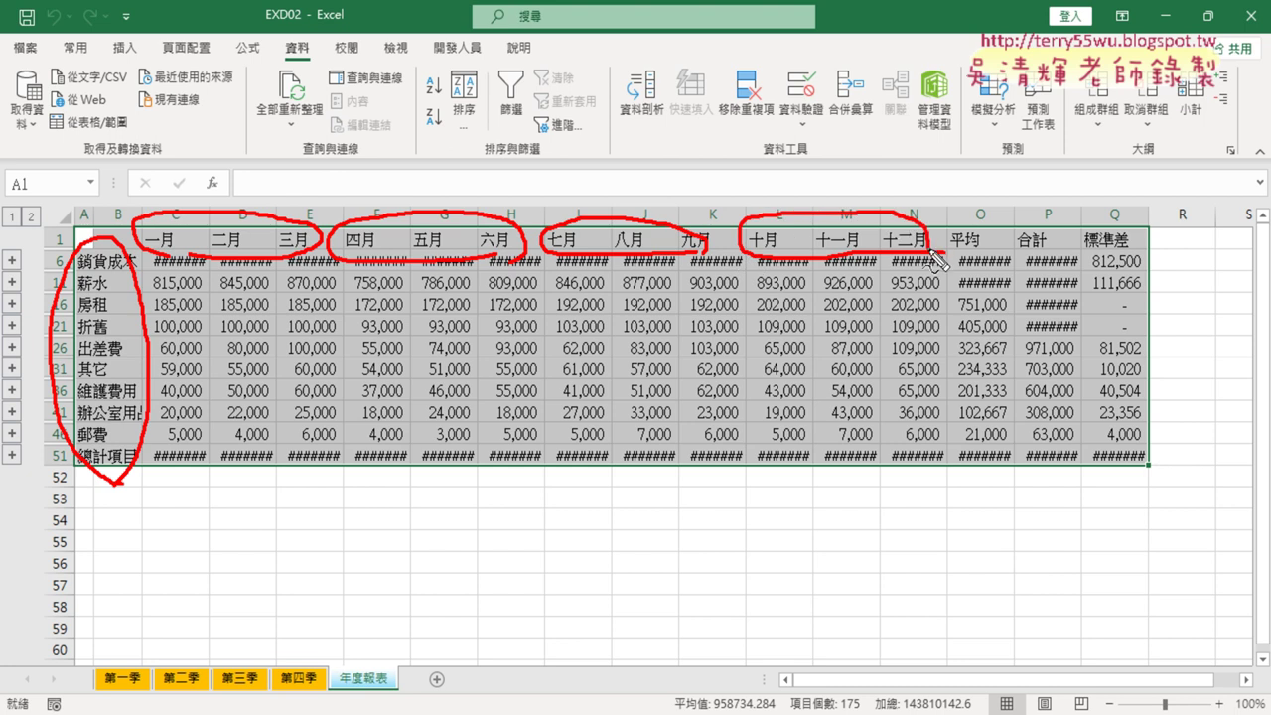
pyautogui.moveTo(1162, 254)
pyautogui.mouseDown()
pyautogui.moveTo(1033, 260)
pyautogui.moveTo(942, 238)
pyautogui.moveTo(1171, 210)
pyautogui.moveTo(1135, 266)
pyautogui.mouseUp()
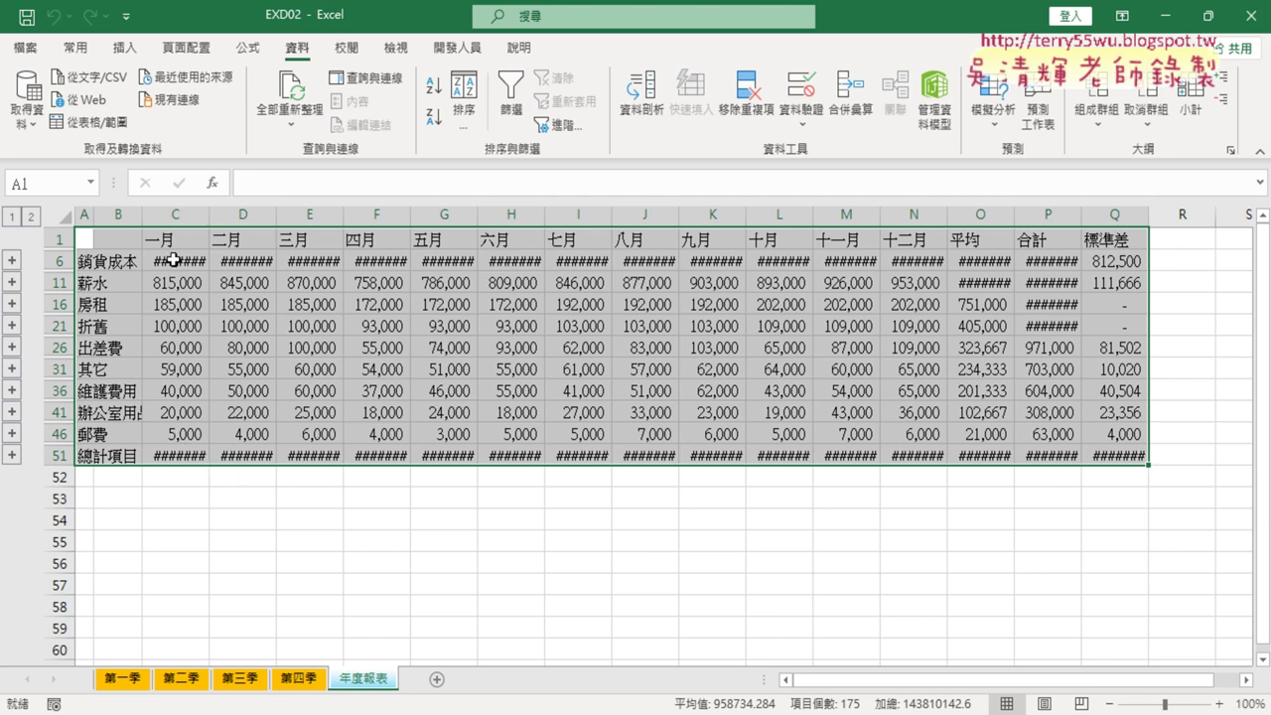
# AutoFit columns C–Q, undo the widening, and bring up the task instructions PDF
pyautogui.moveTo(176, 214); pyautogui.dragTo(1114, 221)
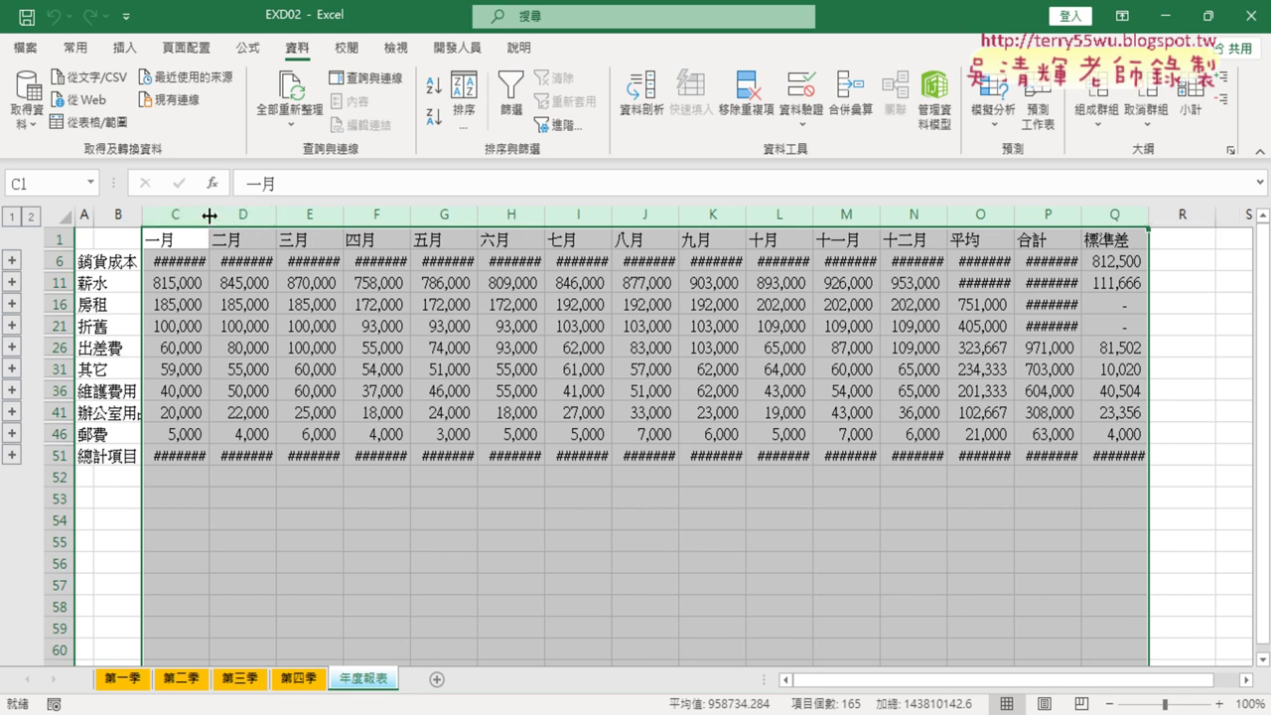
pyautogui.doubleClick(209, 216)
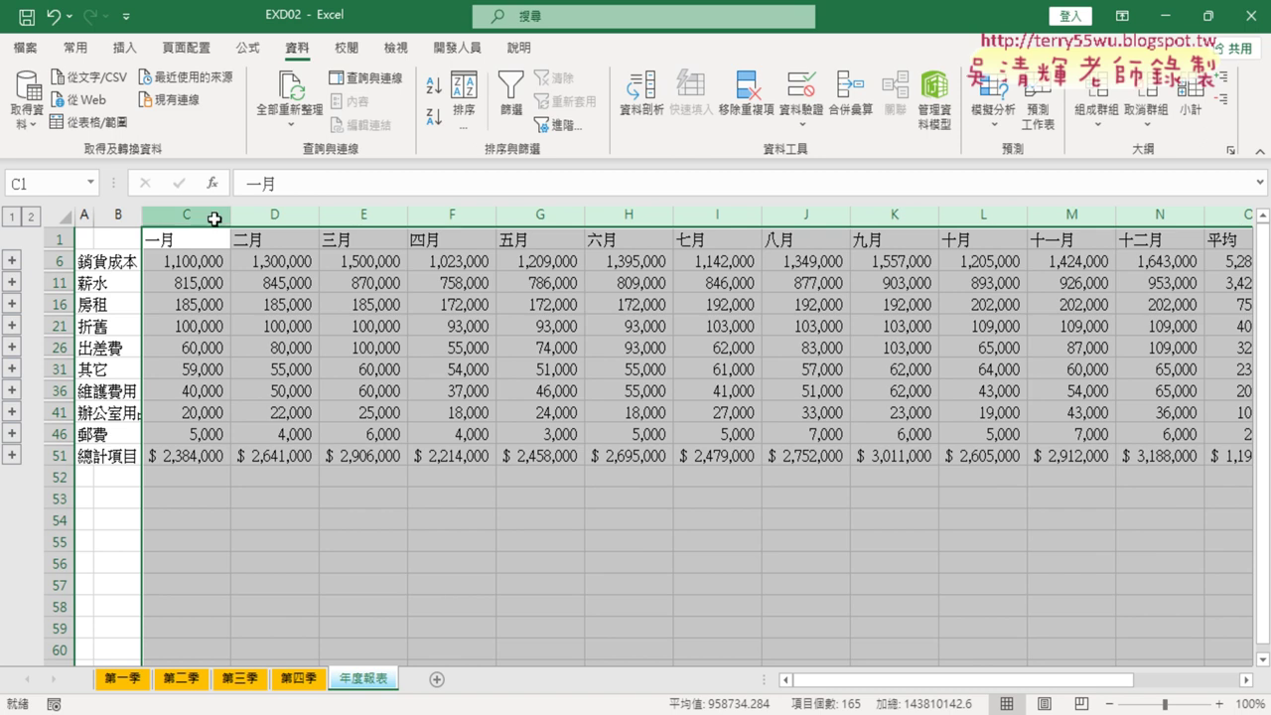
pyautogui.moveTo(951, 682)
pyautogui.mouseDown()
pyautogui.moveTo(1055, 681)
pyautogui.moveTo(862, 688)
pyautogui.mouseUp()
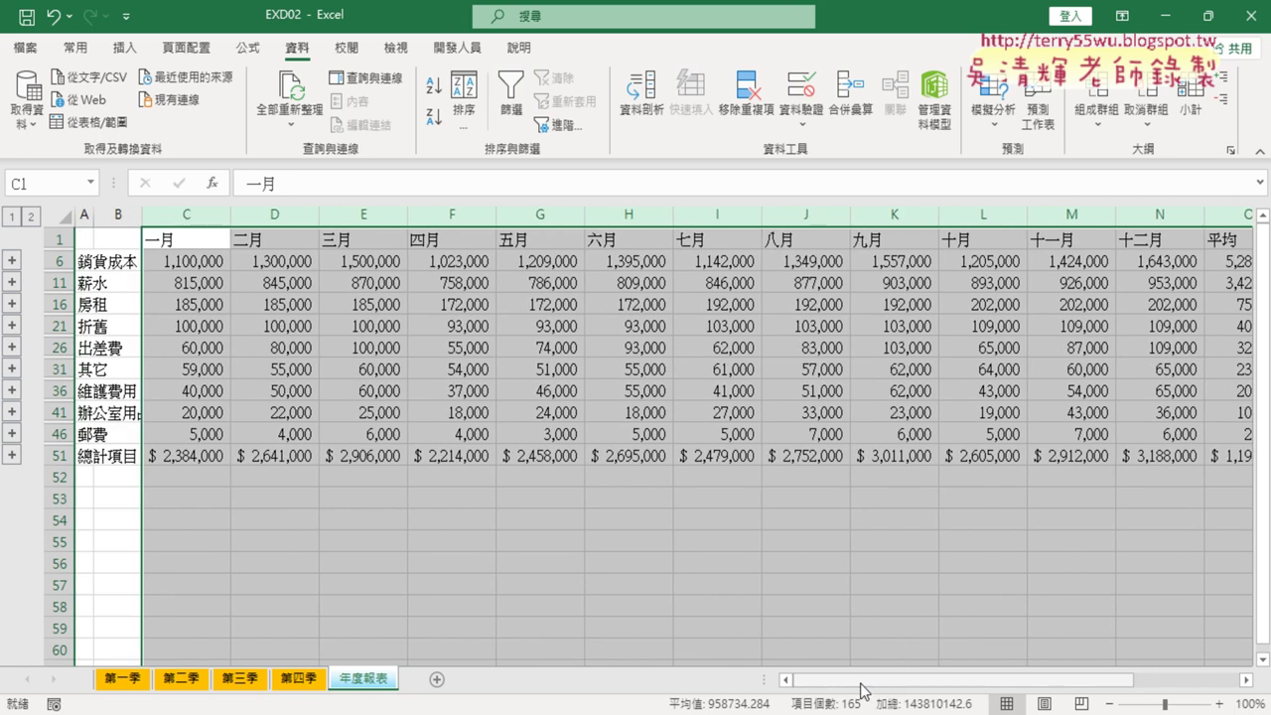
pyautogui.hotkey('ctrl', 'z')
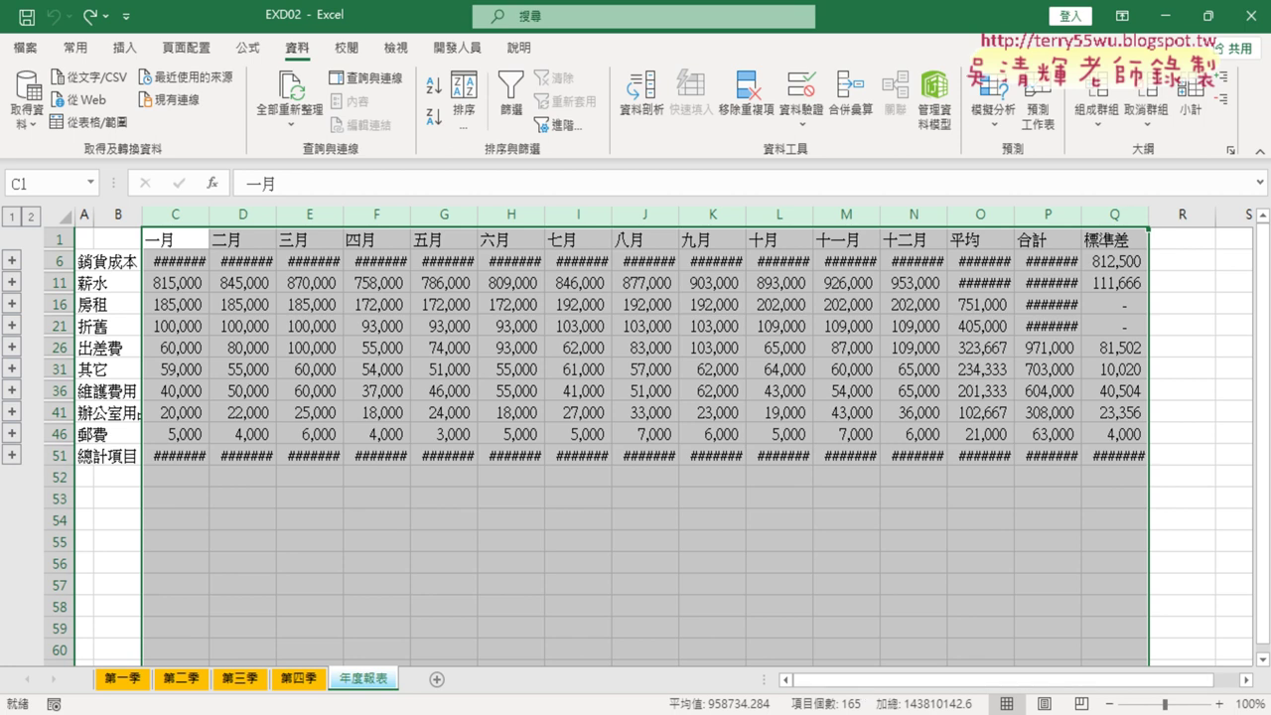
pyautogui.hotkey('alt', 'Tab')
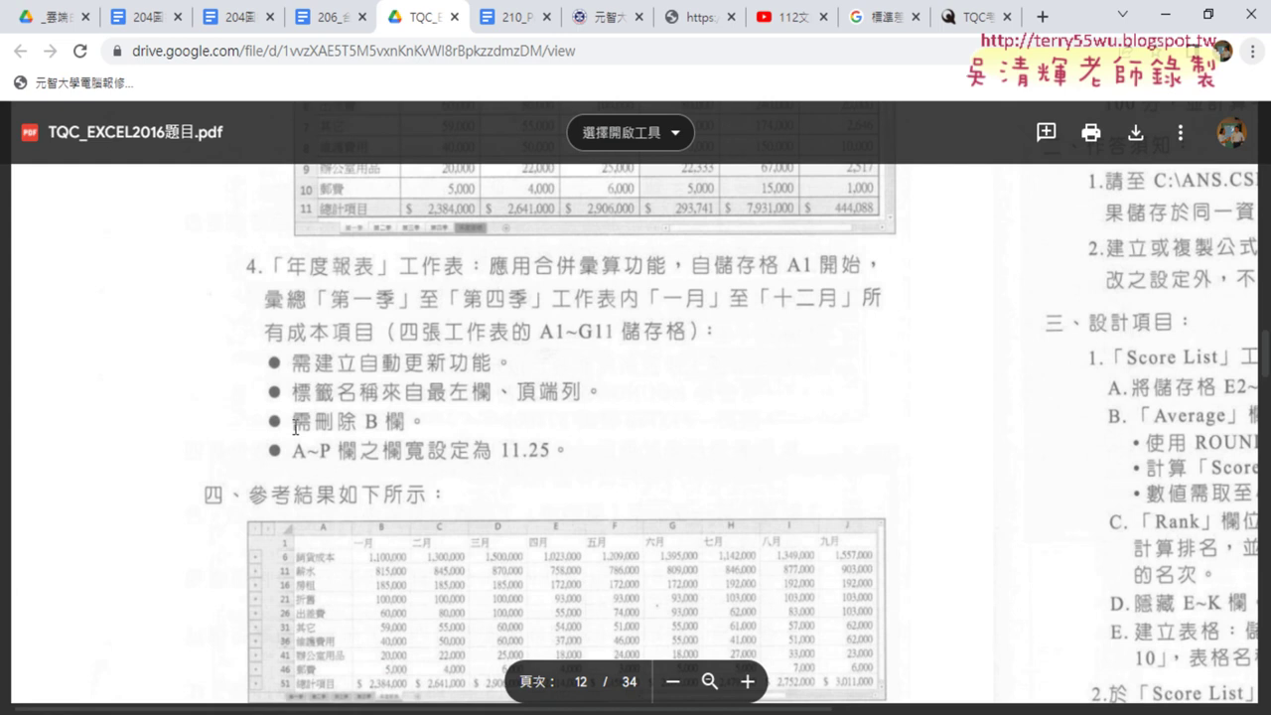
pyautogui.hotkey('alt', 'Tab')
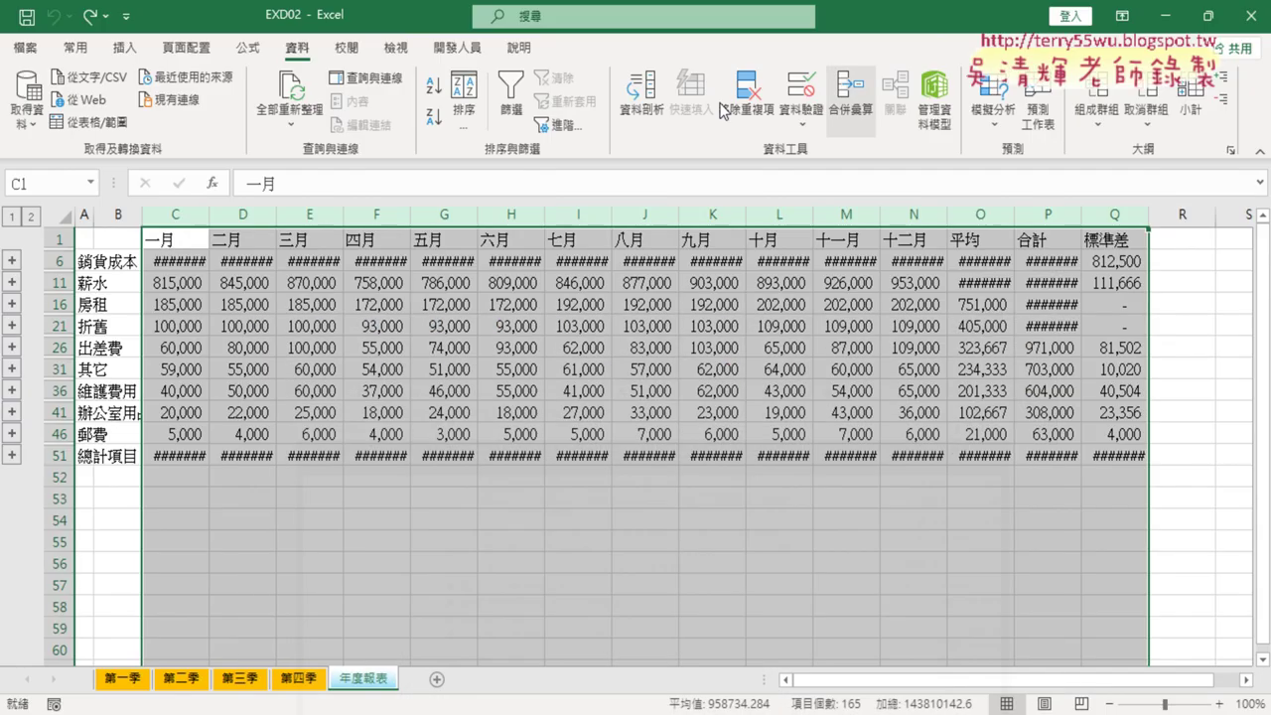
pyautogui.click(121, 218)
pyautogui.rightClick(111, 330)
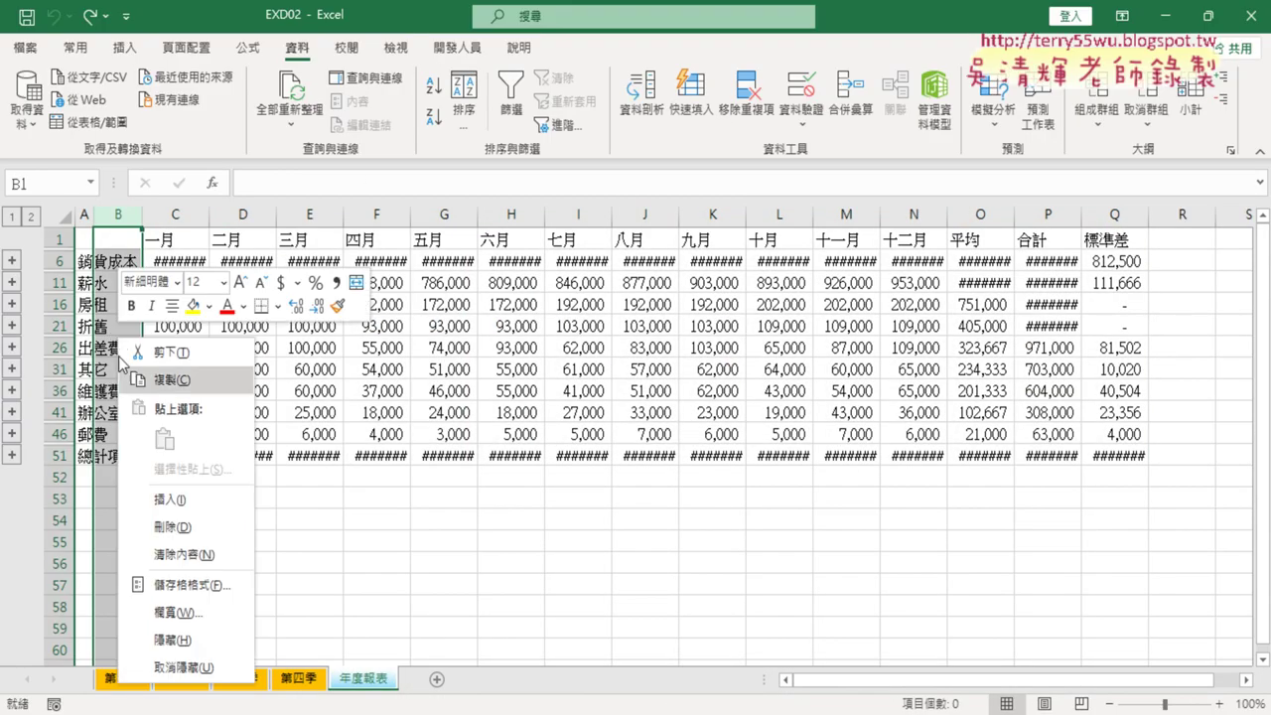
pyautogui.click(163, 528)
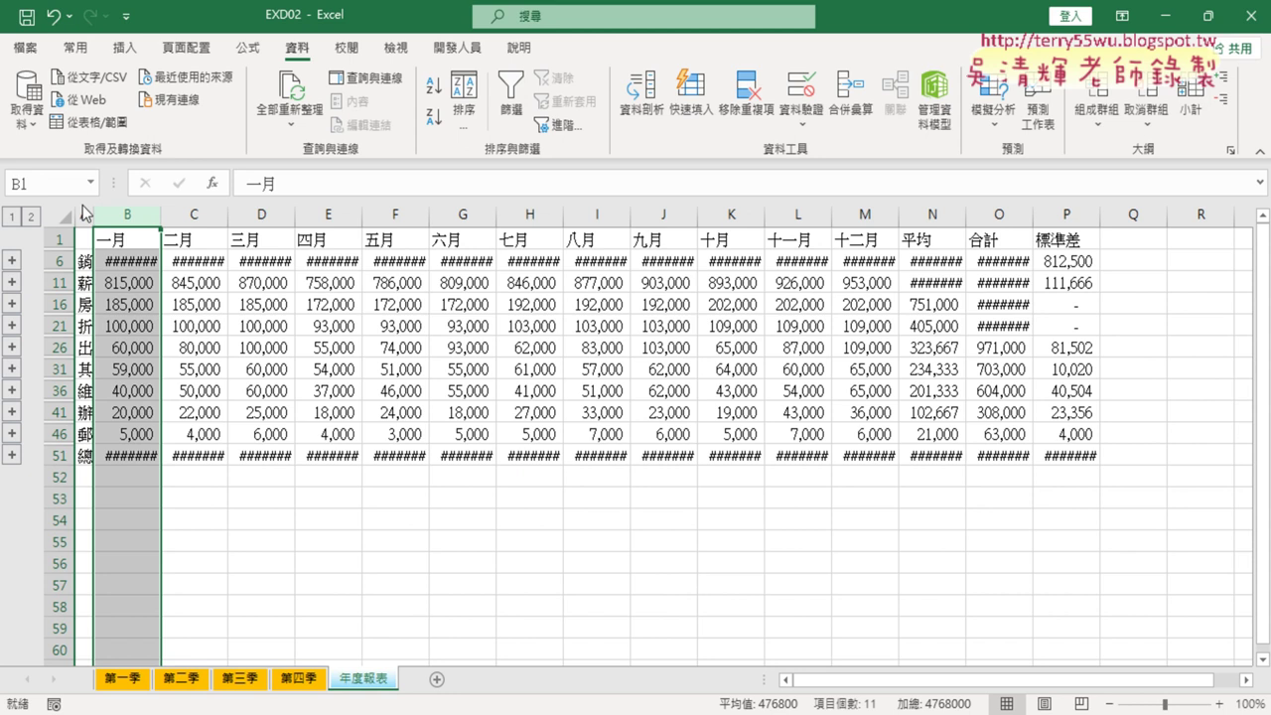
pyautogui.moveTo(83, 215); pyautogui.dragTo(1066, 217)
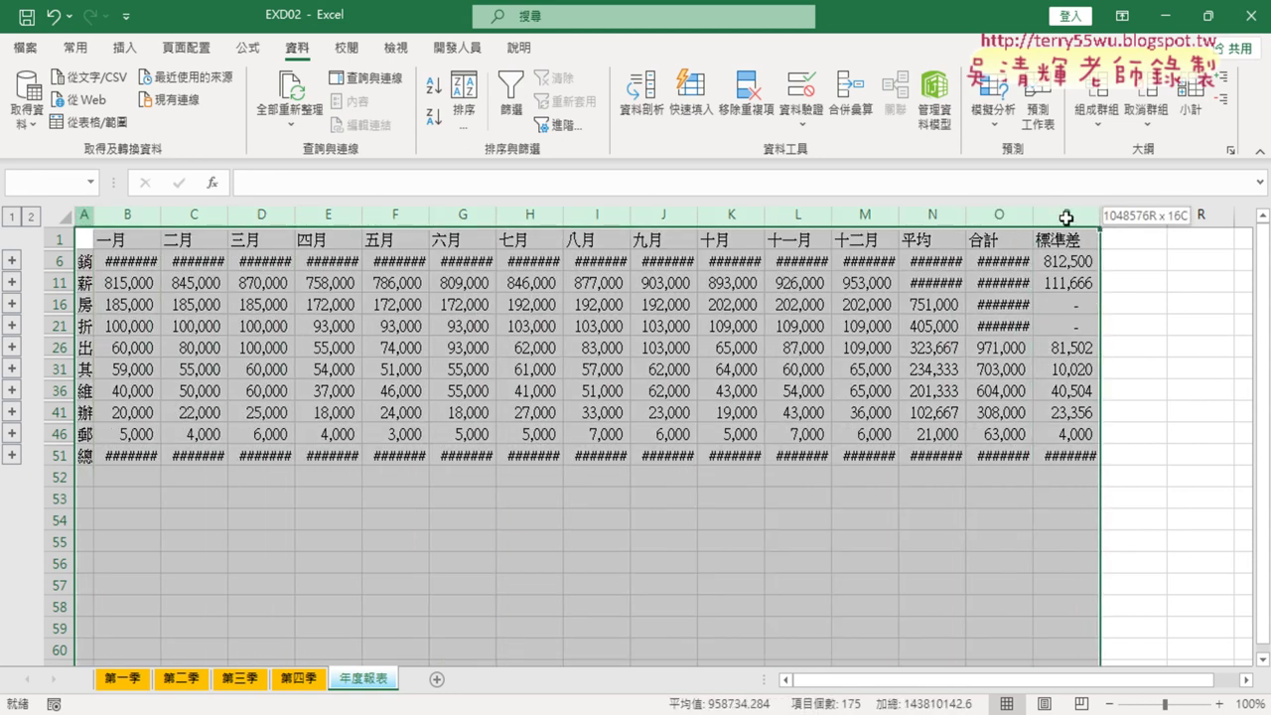
pyautogui.click(617, 709)
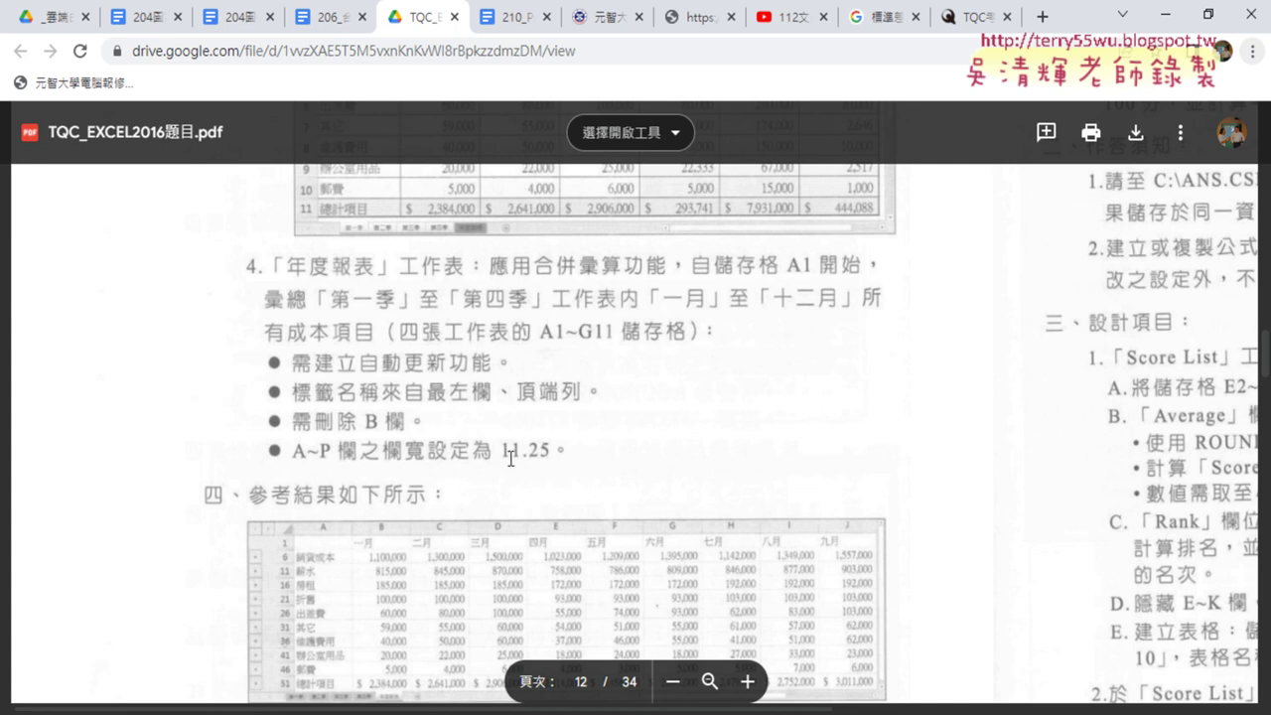
pyautogui.click(1175, 14)
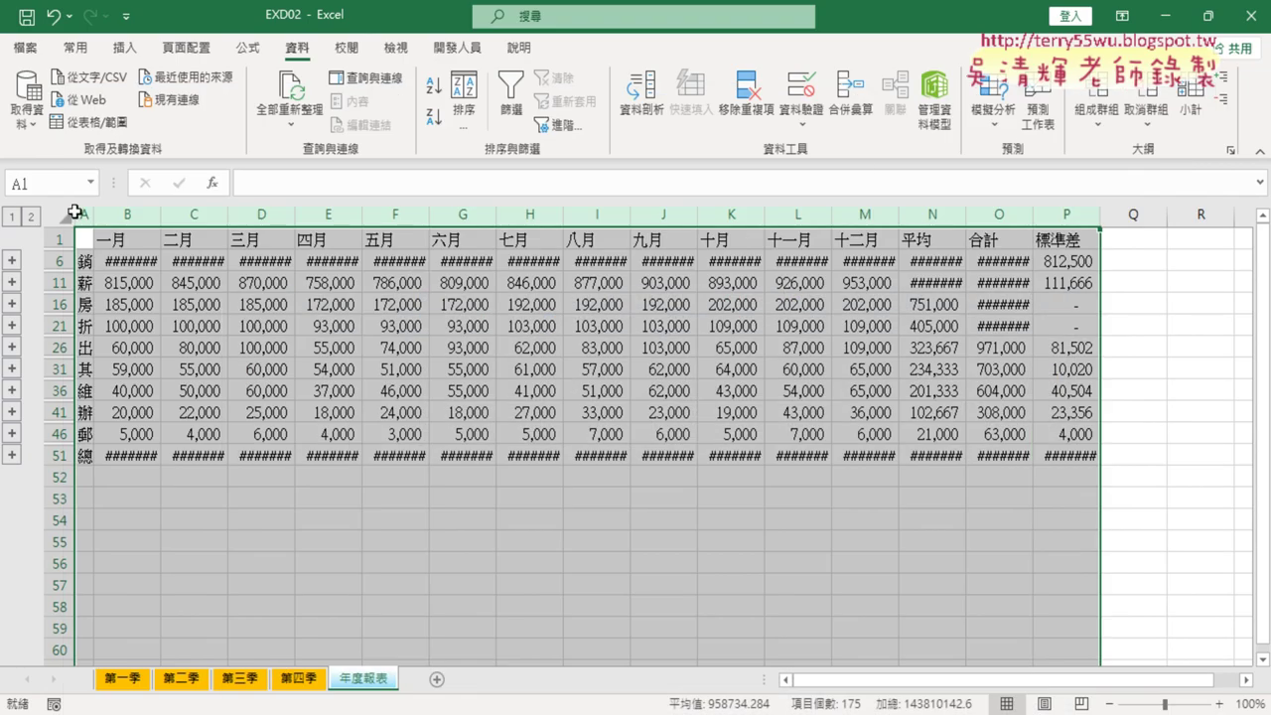
# Set the selected columns' width to 11.25, then undo that change
pyautogui.moveTo(80, 214); pyautogui.dragTo(1063, 211)
pyautogui.rightClick(255, 268)
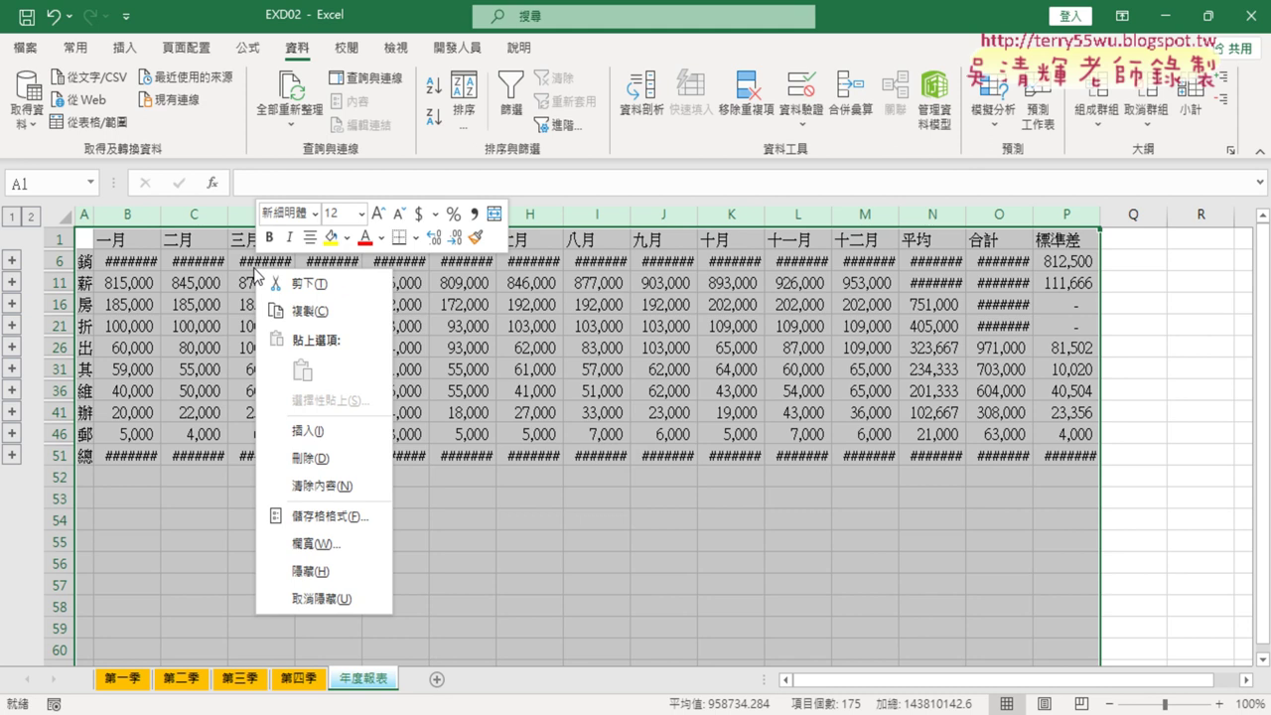
pyautogui.click(323, 545)
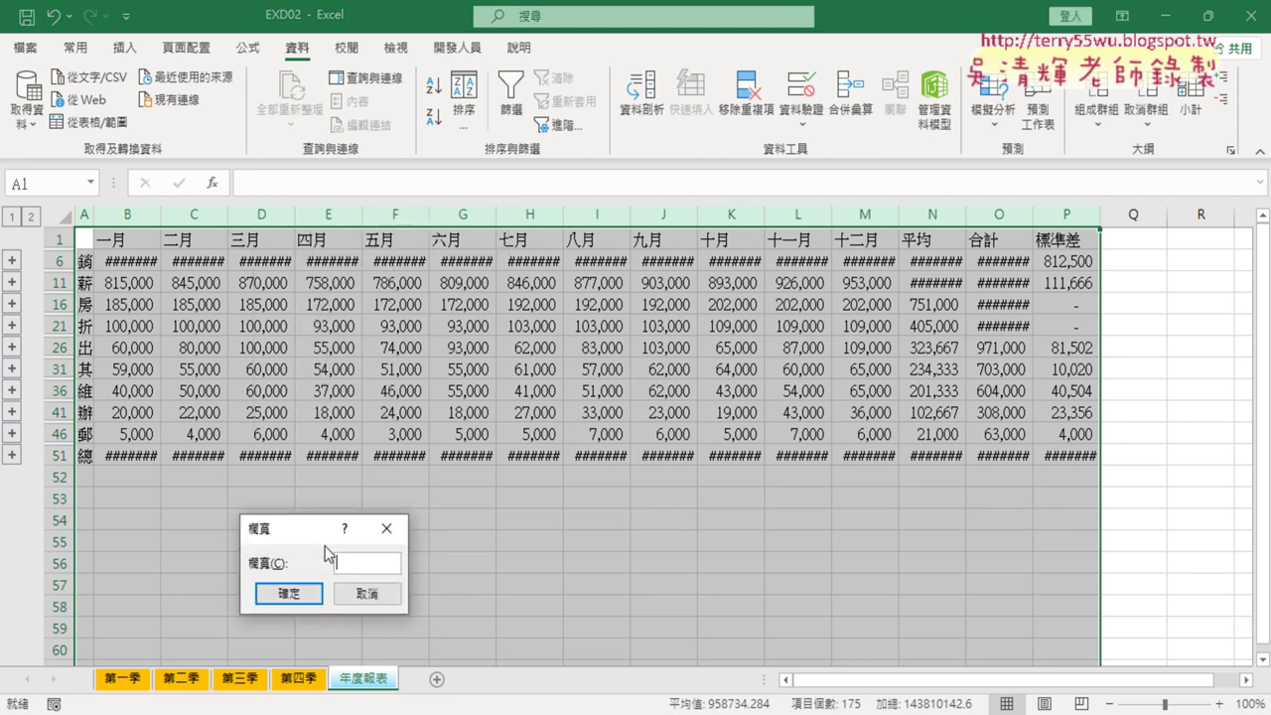
pyautogui.write('11.25')
pyautogui.click(279, 590)
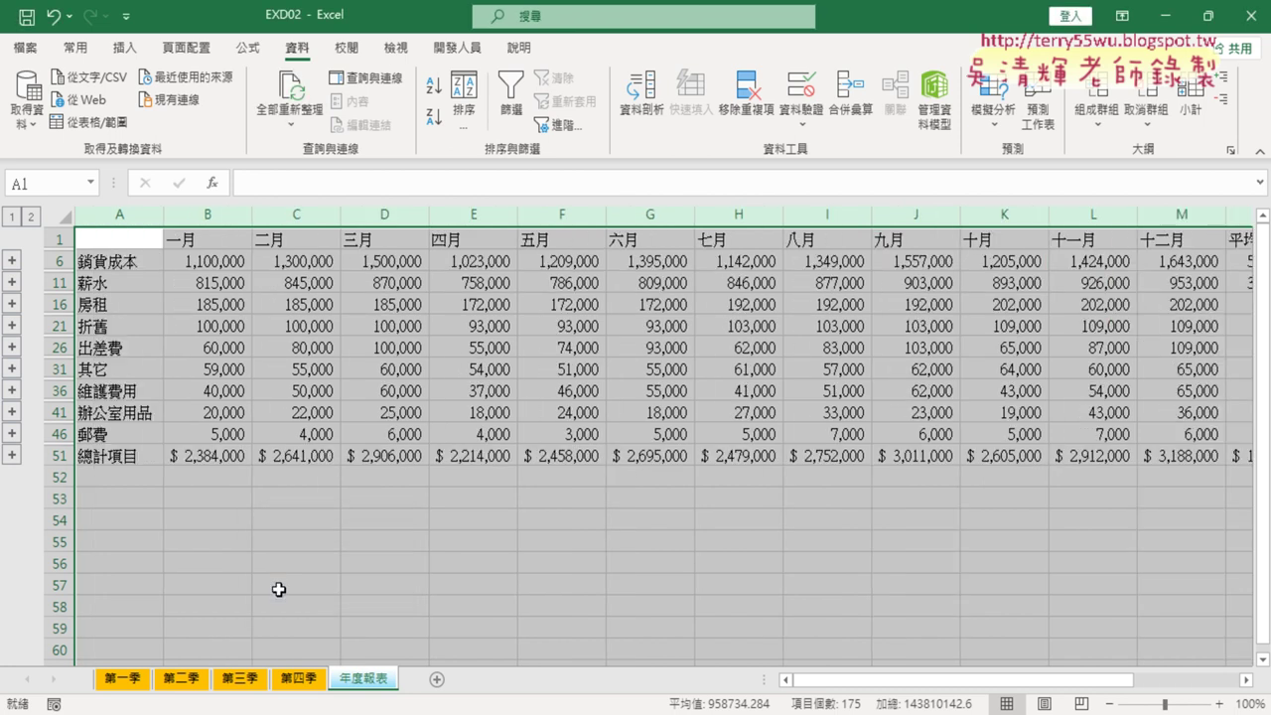
pyautogui.hotkey('ctrl', 'z')
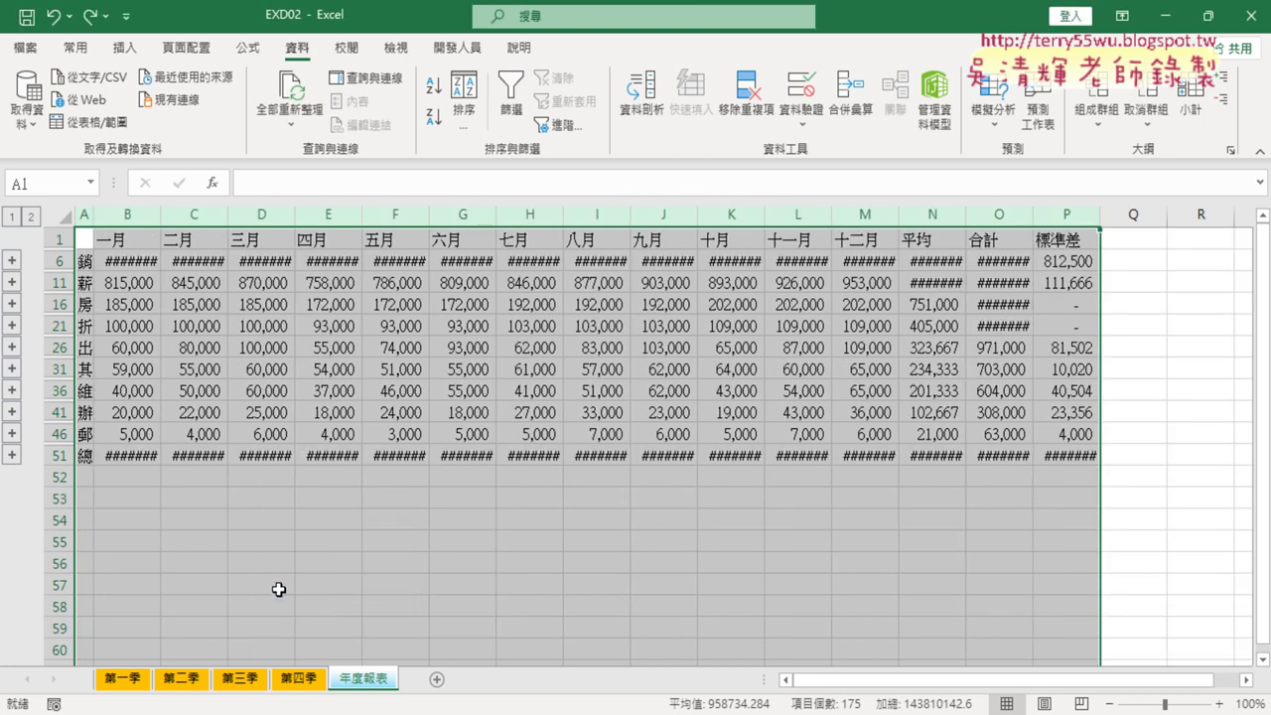
# AutoFit column B and check the current column width without changing it
pyautogui.moveTo(162, 218); pyautogui.dragTo(163, 219)
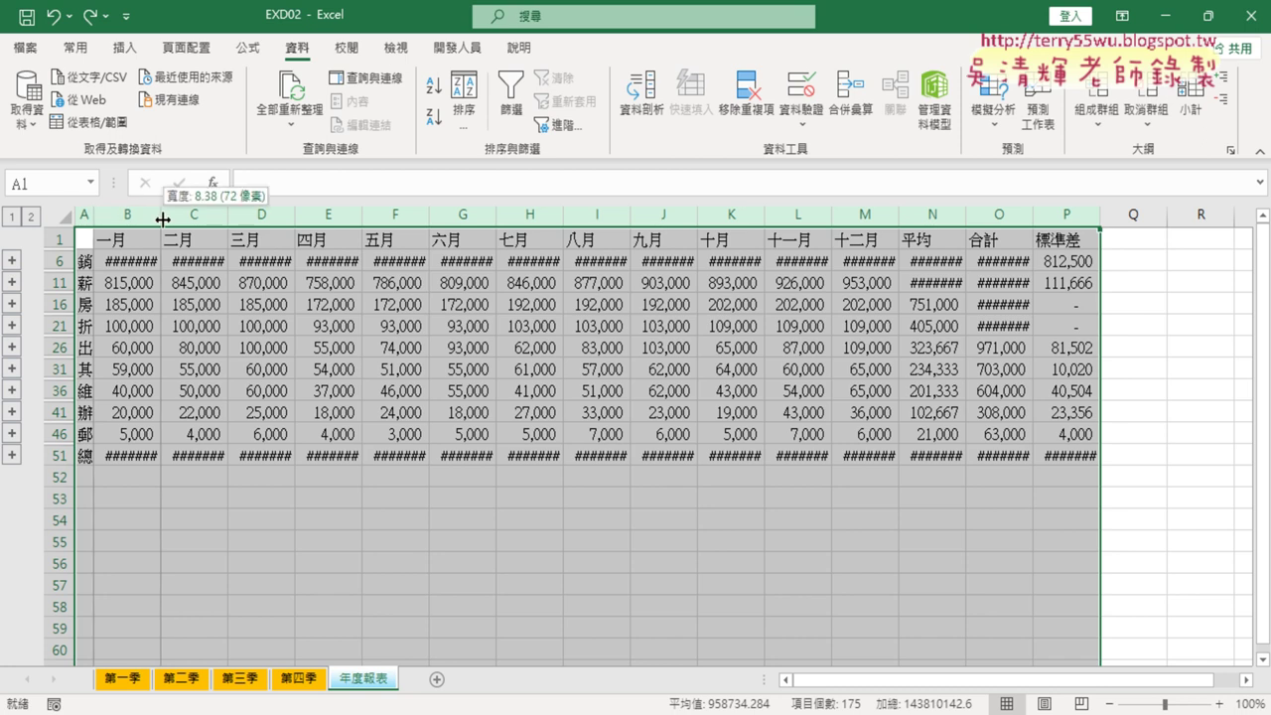
pyautogui.doubleClick(162, 219)
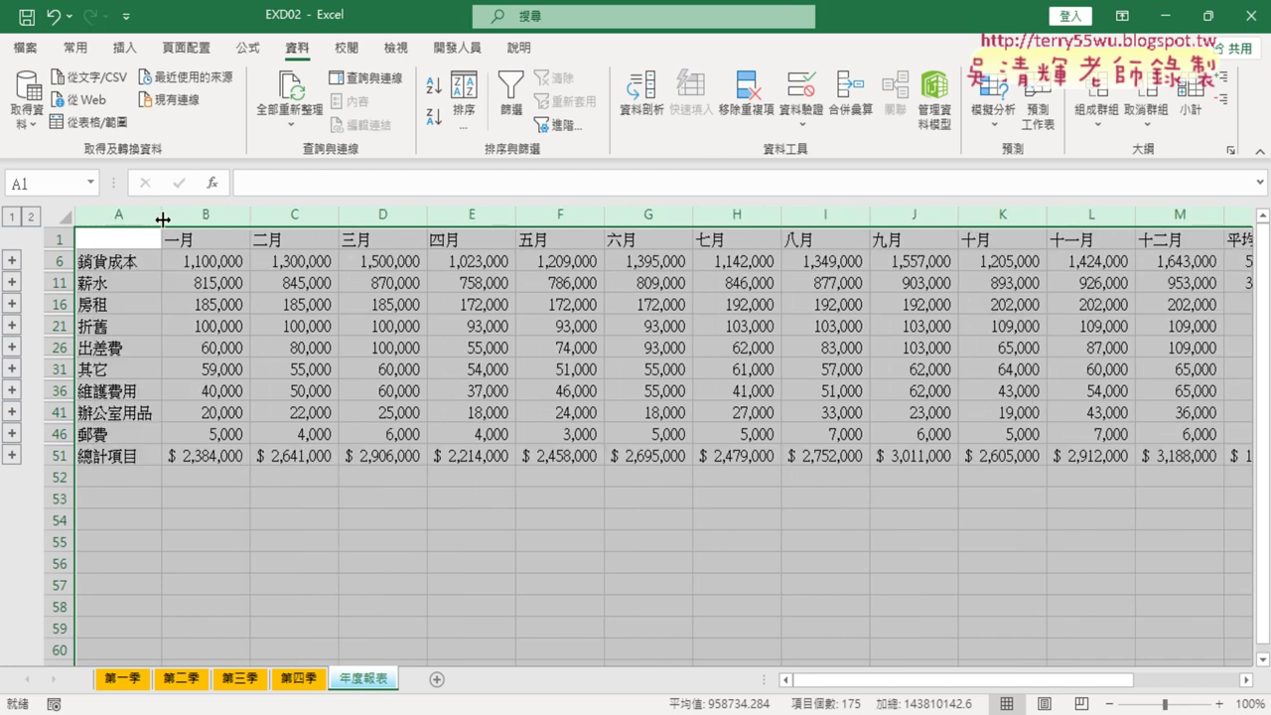
pyautogui.rightClick(127, 217)
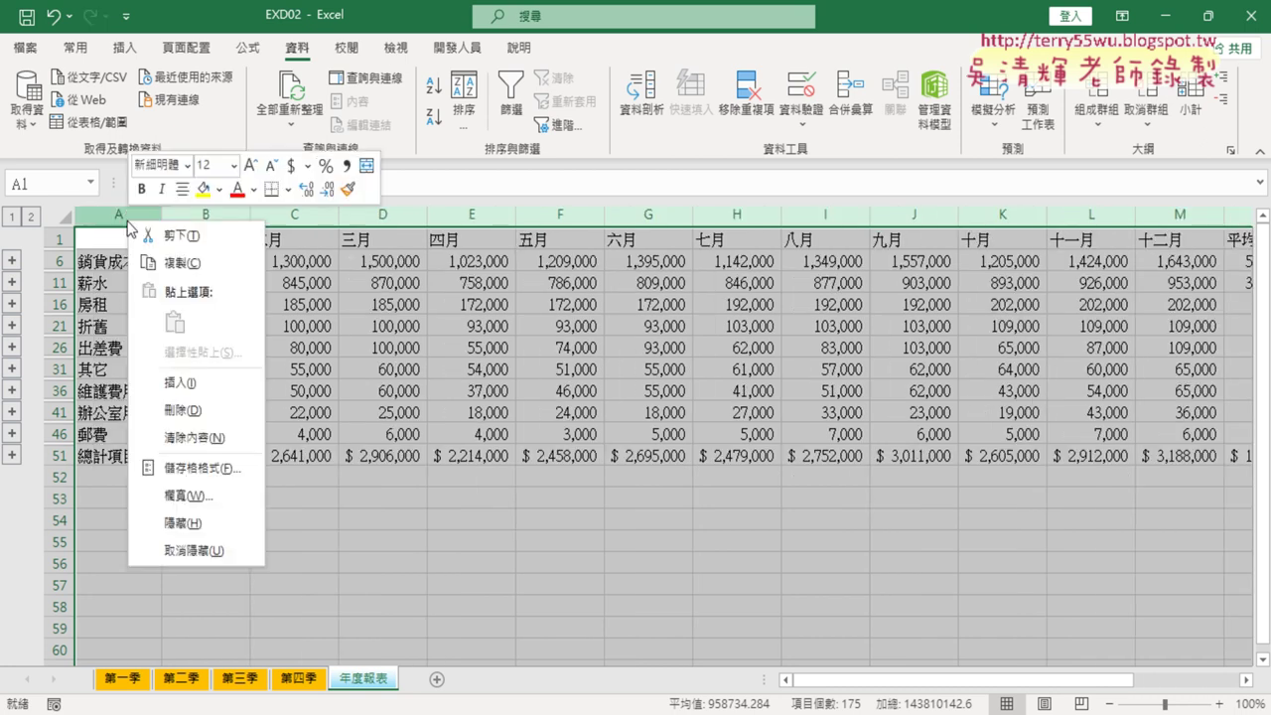
pyautogui.click(196, 496)
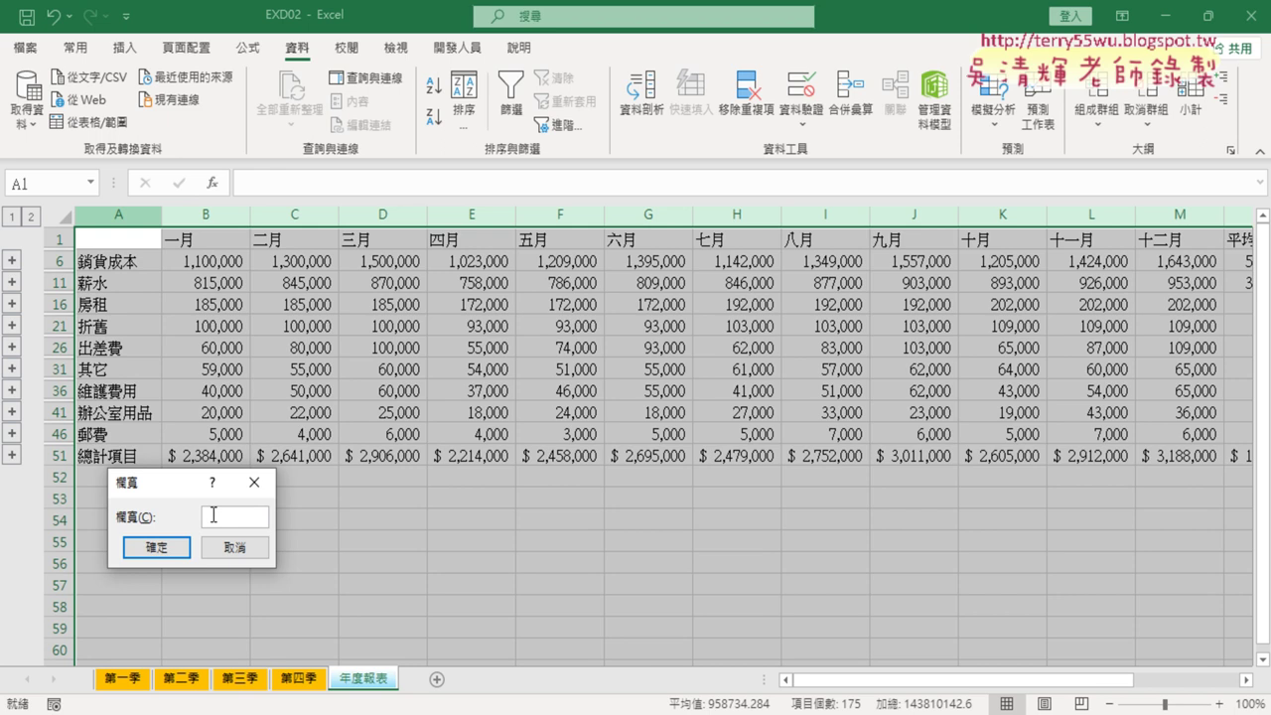
pyautogui.click(235, 547)
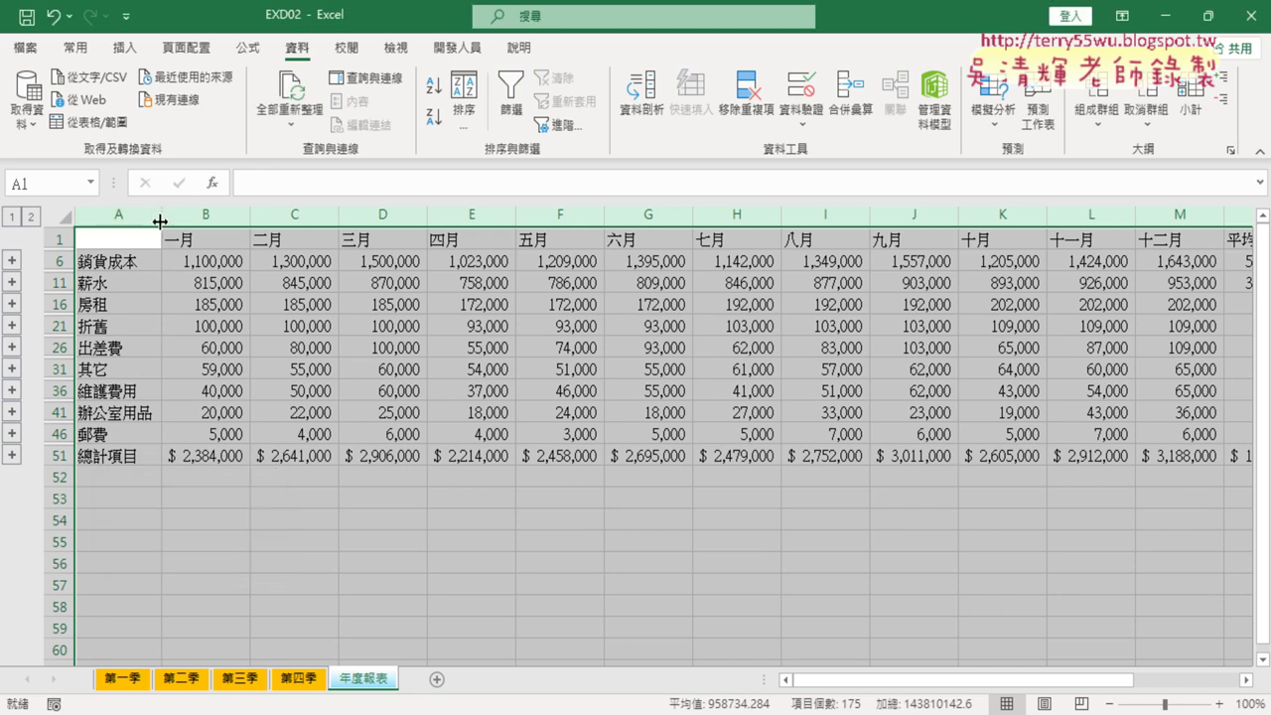
pyautogui.moveTo(160, 221); pyautogui.dragTo(160, 220)
# Set columns A through P to width 11.25 and return to the task PDF
pyautogui.moveTo(117, 214); pyautogui.dragTo(1200, 205)
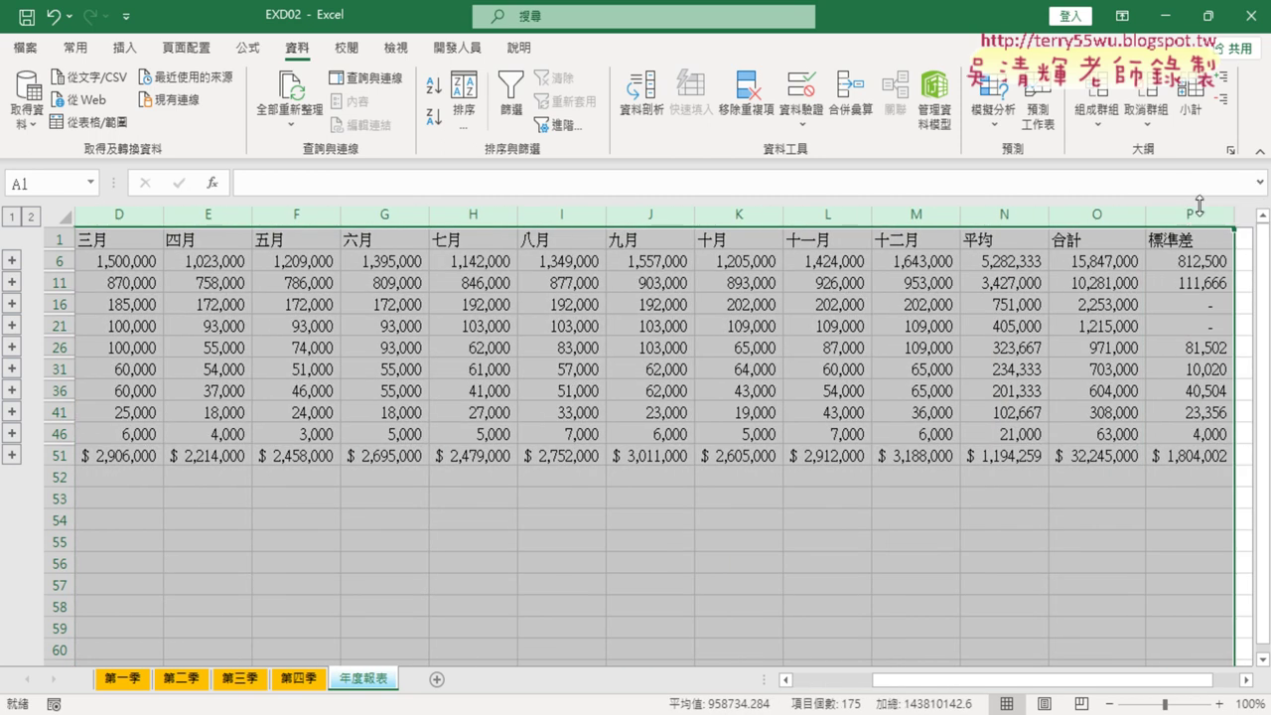
pyautogui.rightClick(417, 320)
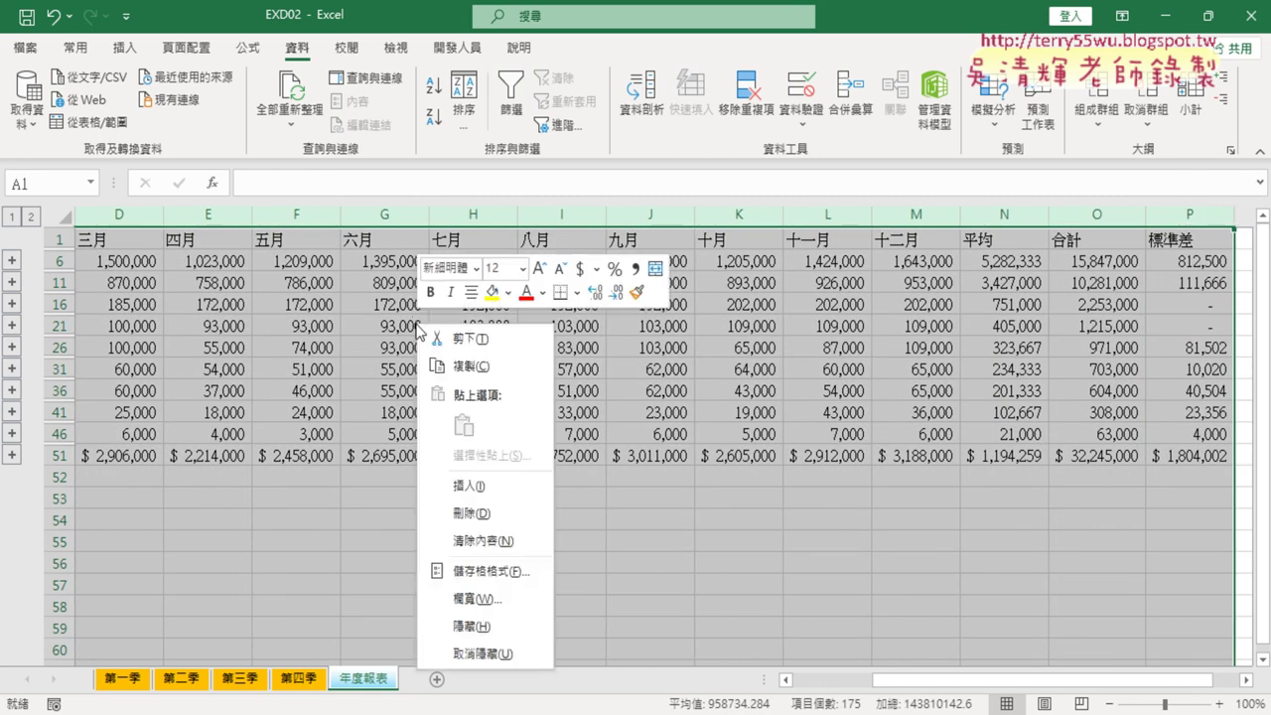
pyautogui.click(477, 599)
pyautogui.write('1')
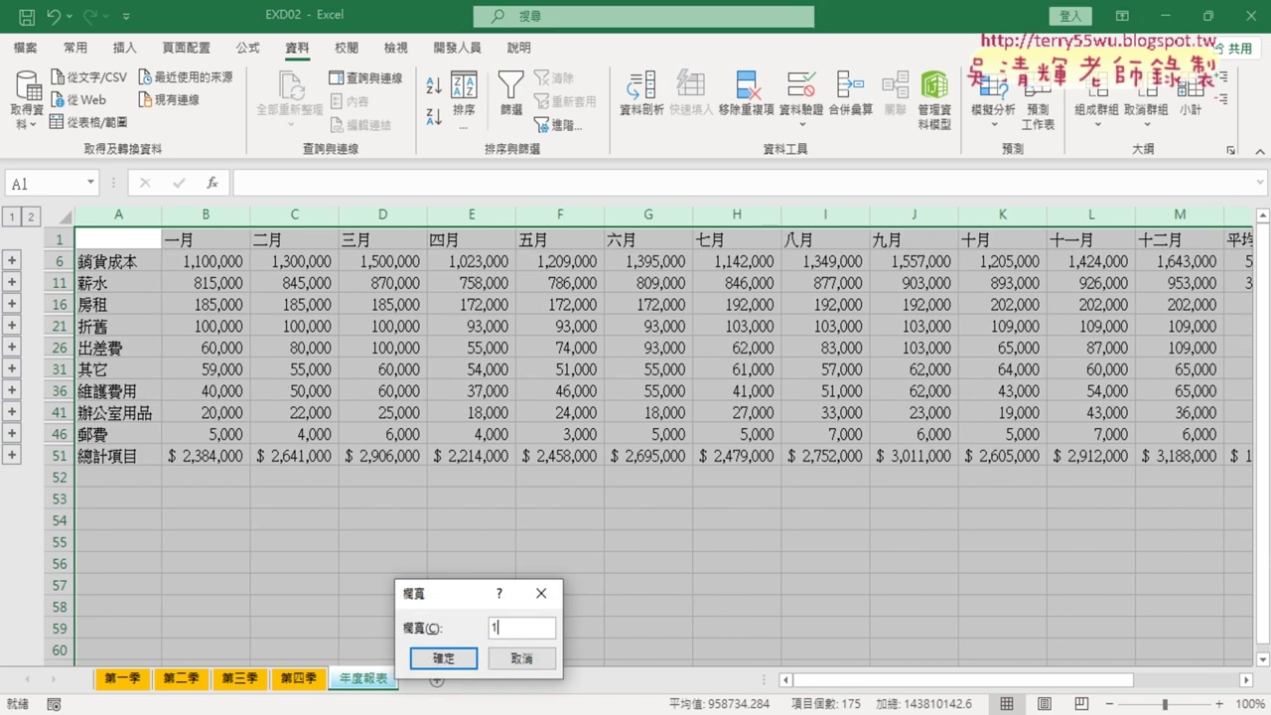
pyautogui.write('1.25')
pyautogui.press('Return')
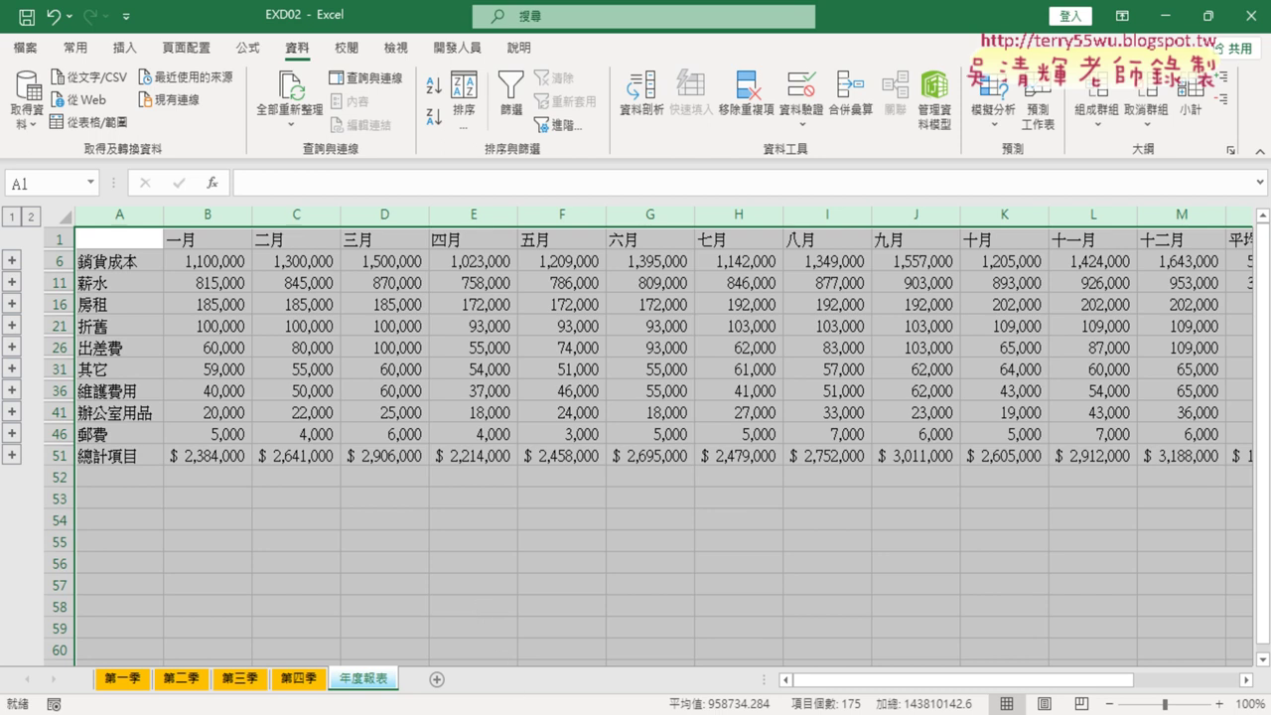
pyautogui.hotkey('alt', 'Tab')
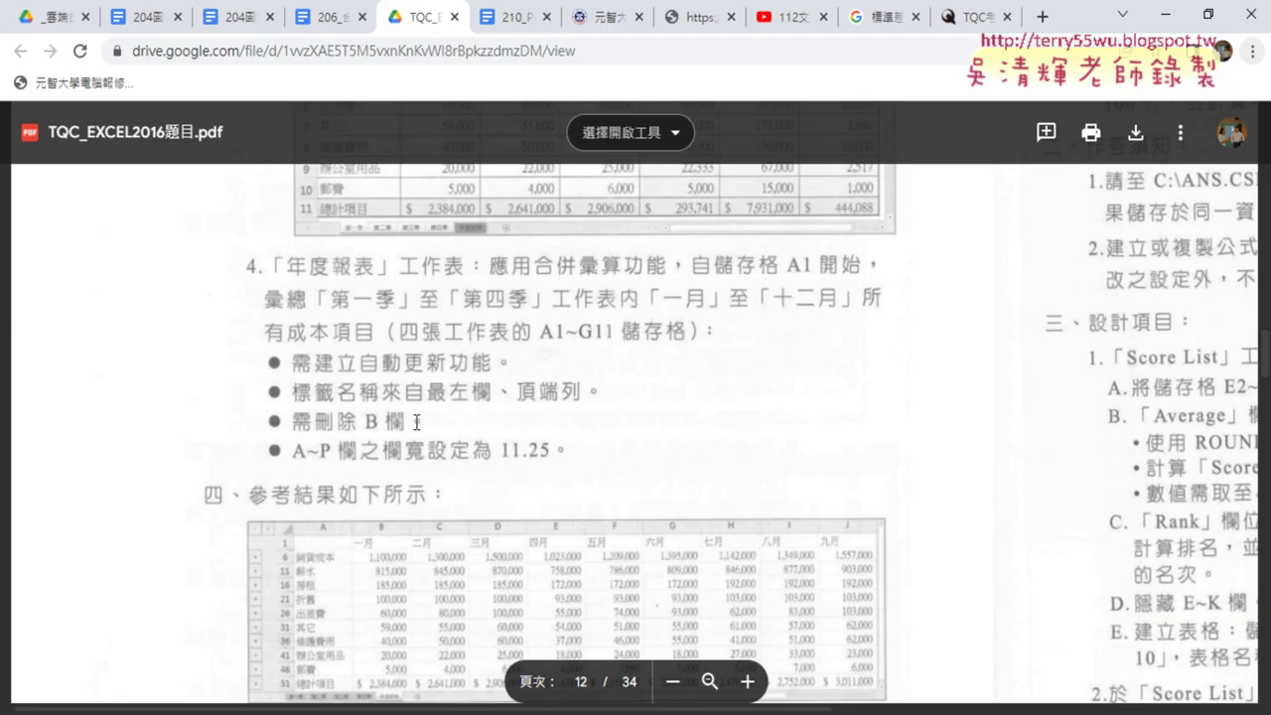
# Save the workbook to the Desktop as EXA206, replacing the EXD02 file name
pyautogui.hotkey('alt', 'Tab')
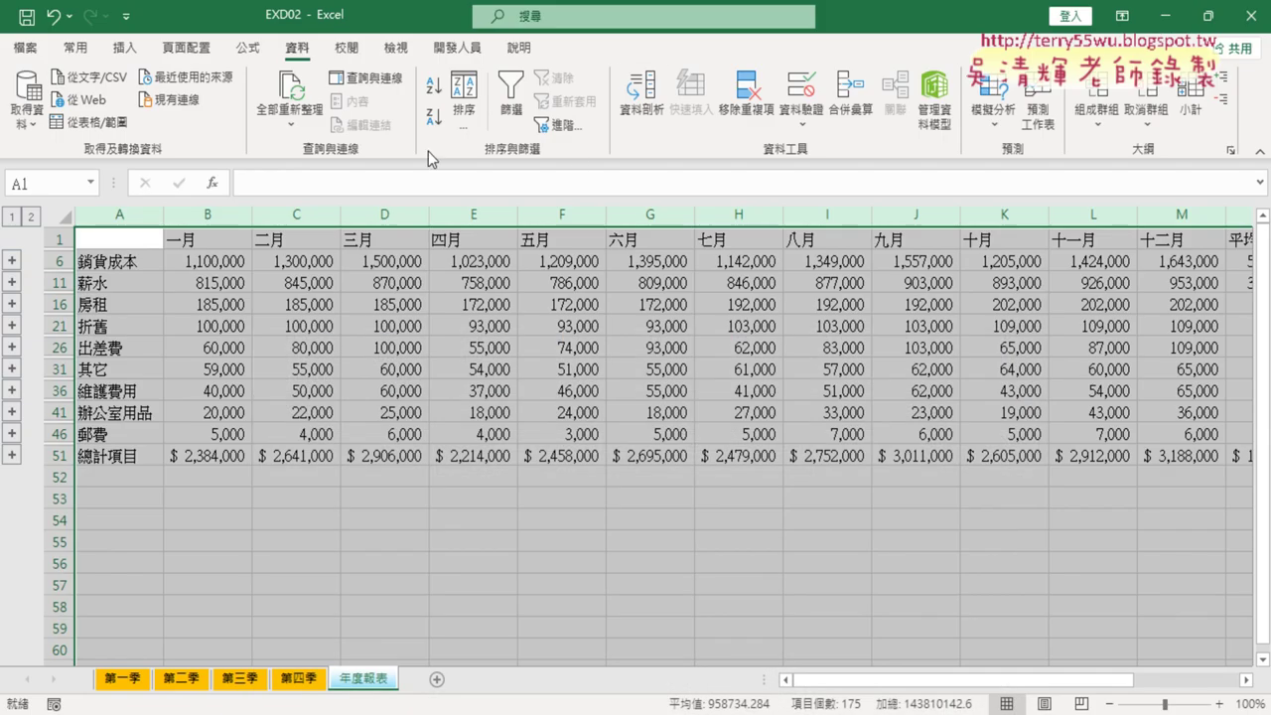
pyautogui.click(20, 45)
pyautogui.click(88, 315)
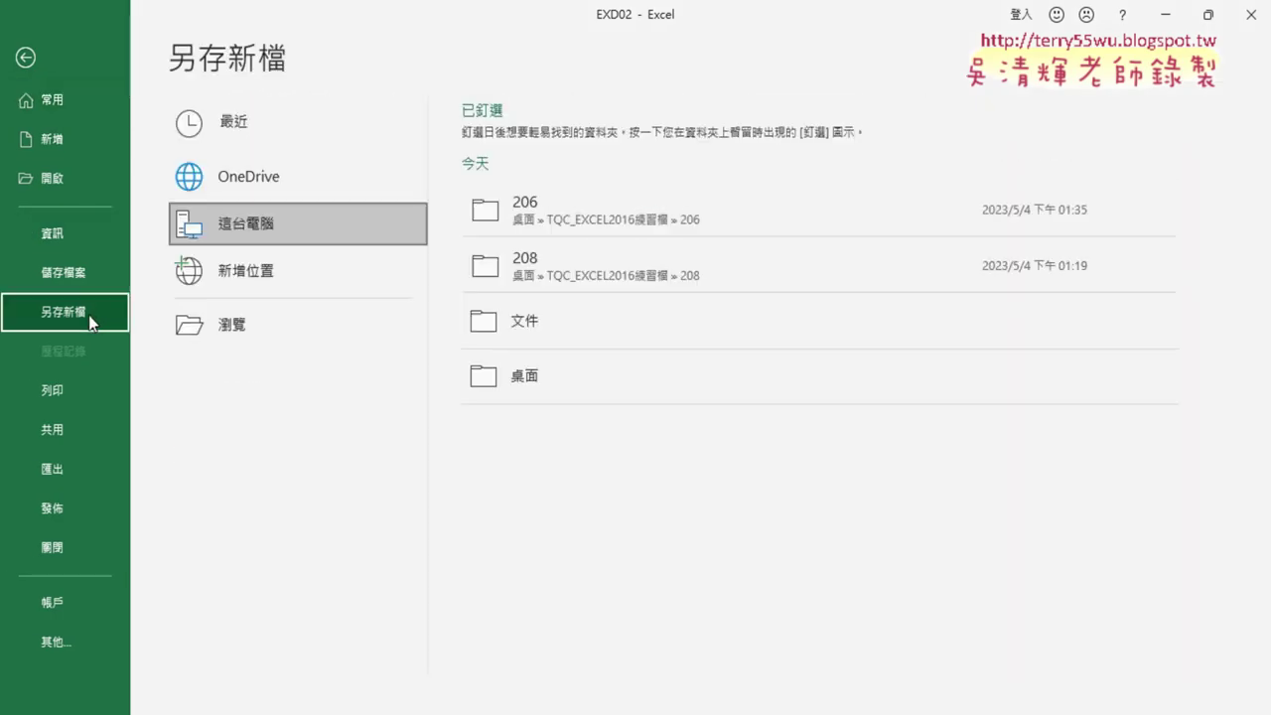
pyautogui.click(314, 338)
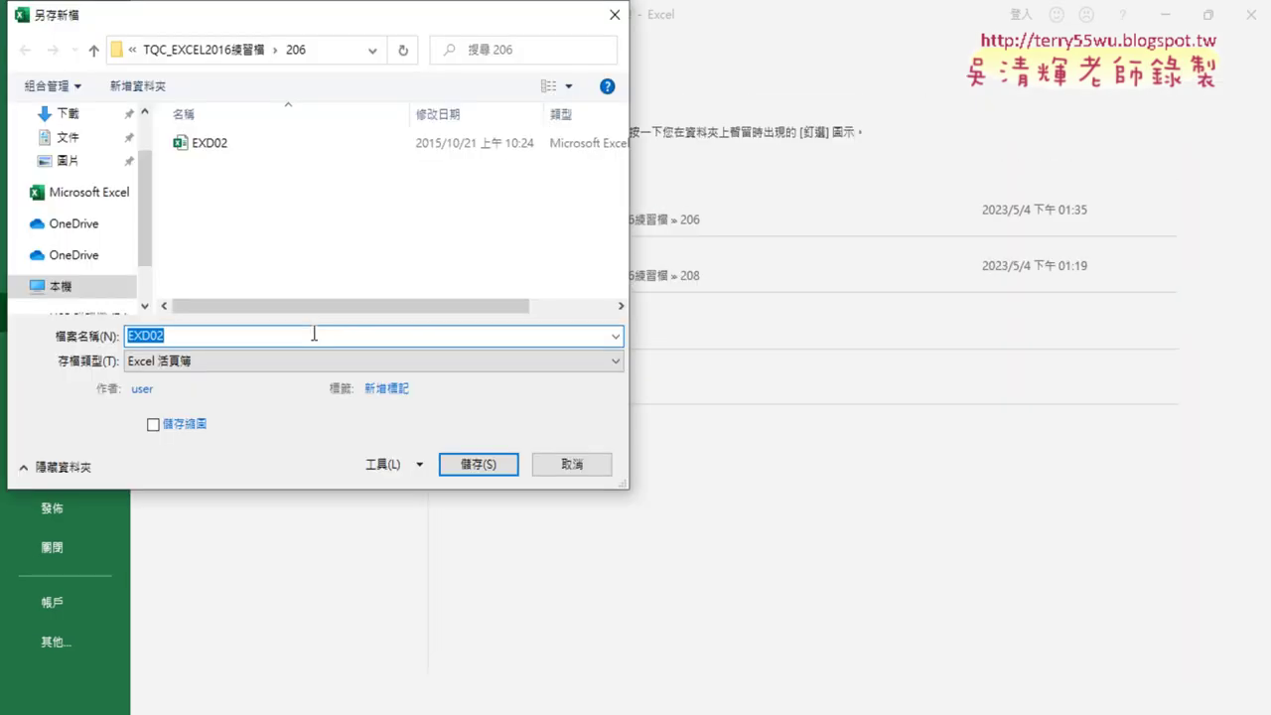
pyautogui.moveTo(152, 217)
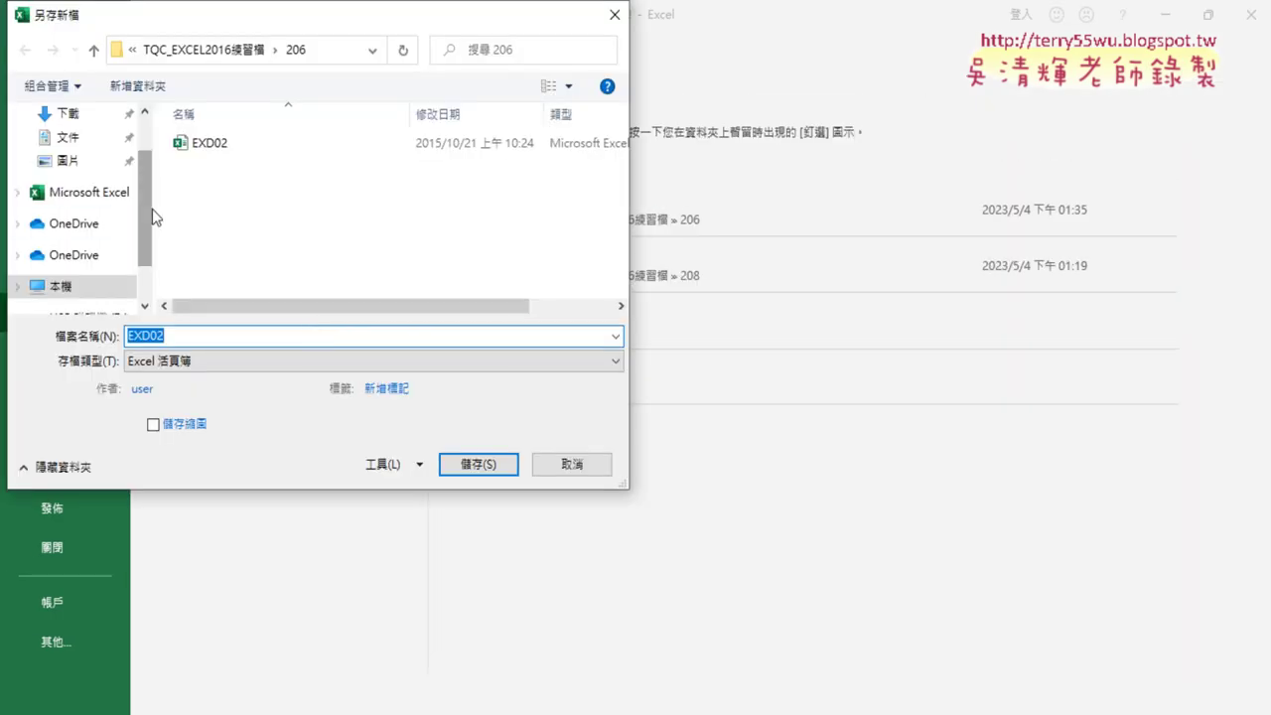
pyautogui.scroll(-1, 147, 214)
pyautogui.scroll(1, 139, 211)
pyautogui.scroll(1, 129, 208)
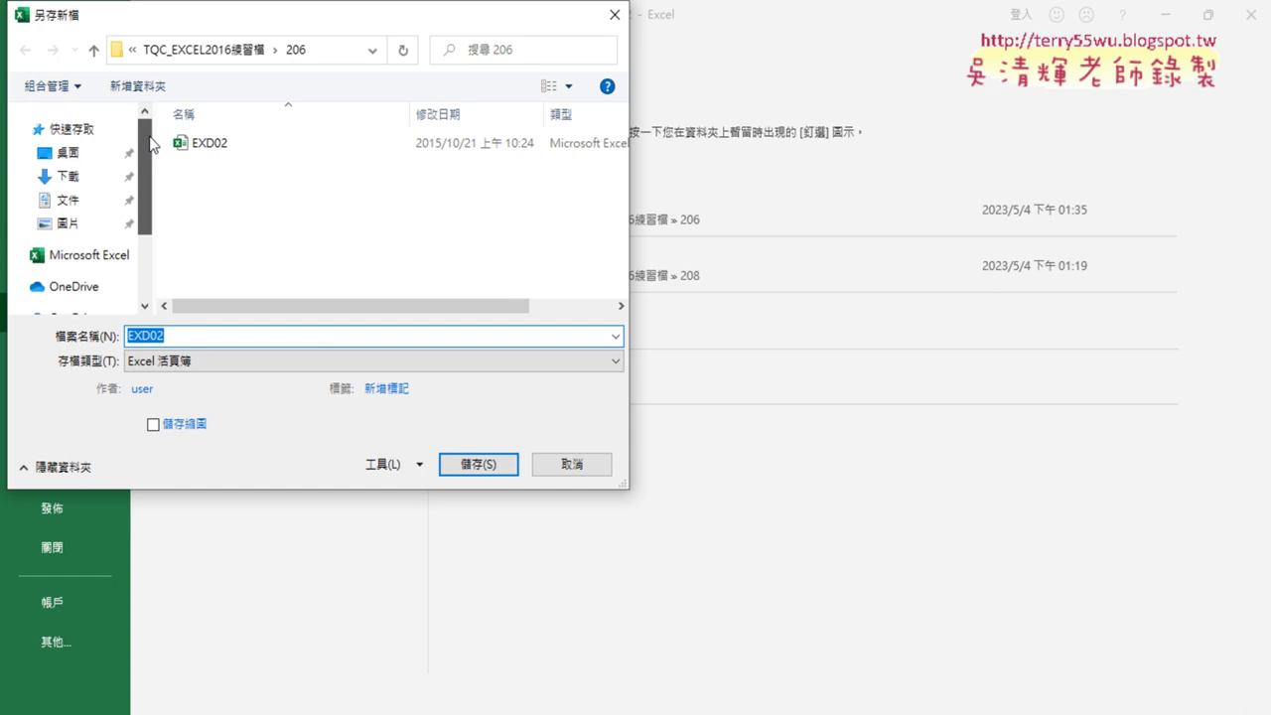
pyautogui.click(105, 155)
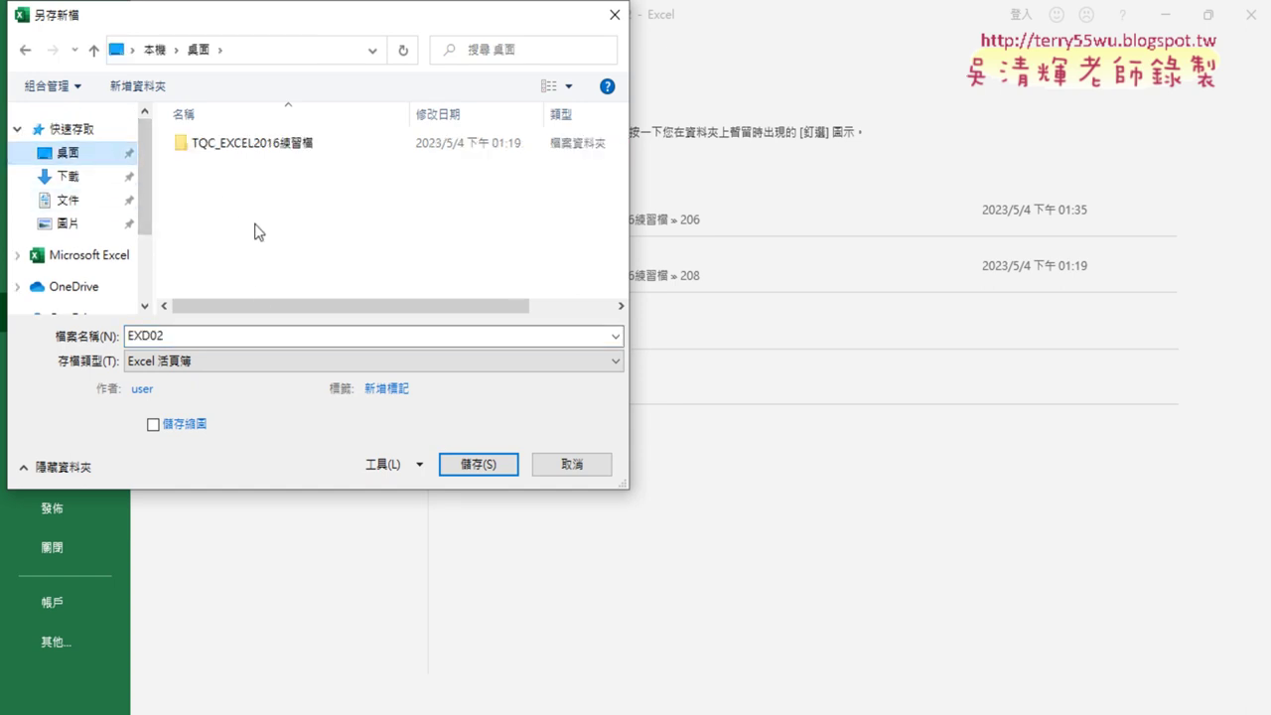
pyautogui.moveTo(142, 336); pyautogui.dragTo(251, 348)
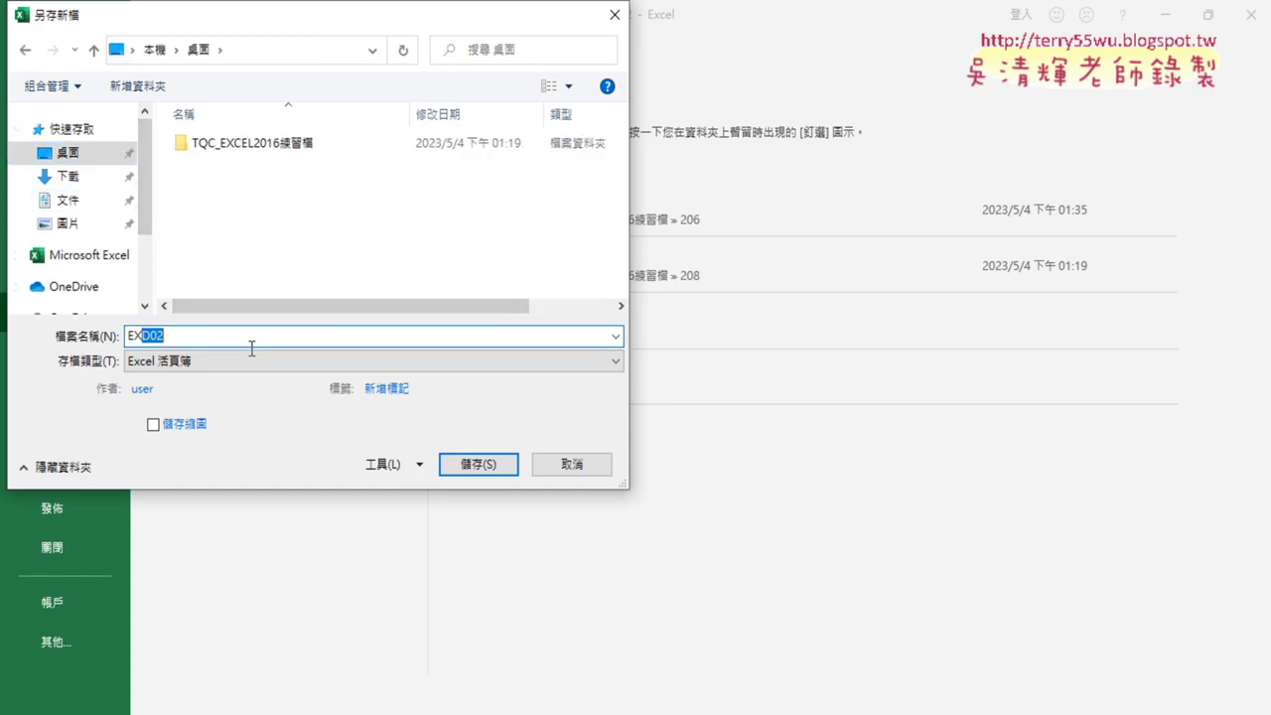
pyautogui.write('A')
pyautogui.write('206')
pyautogui.press('Return')
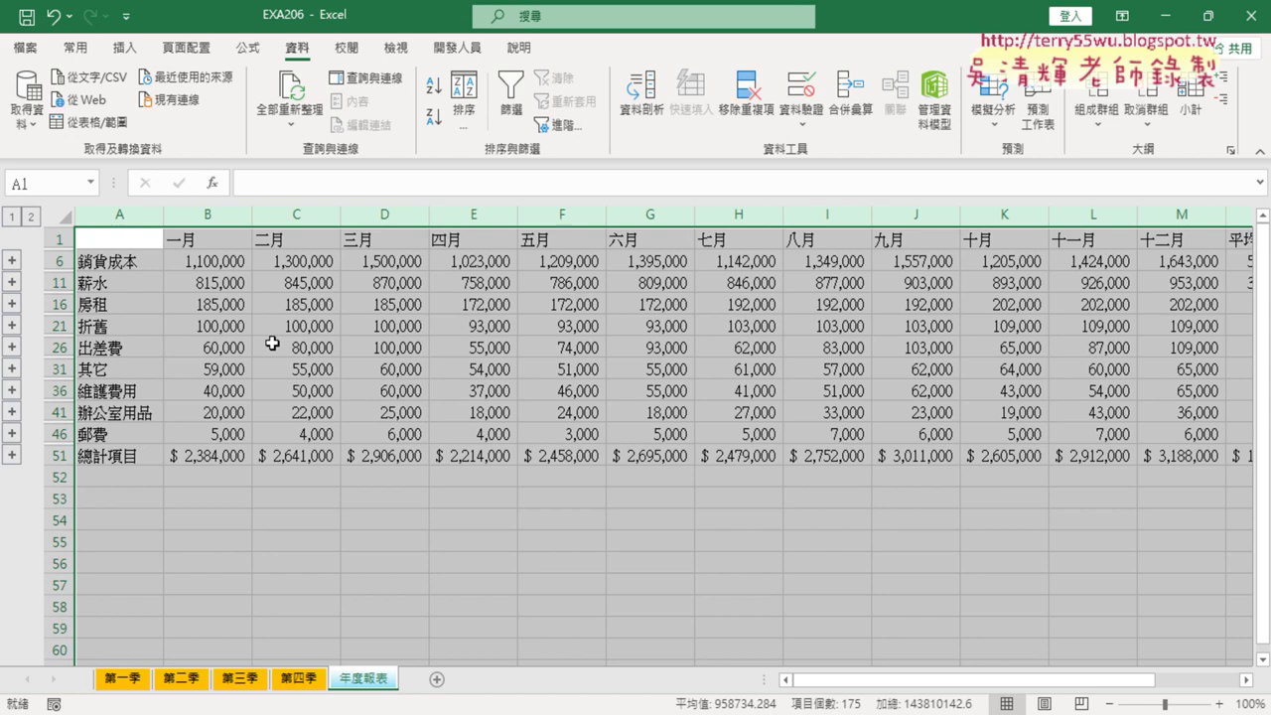